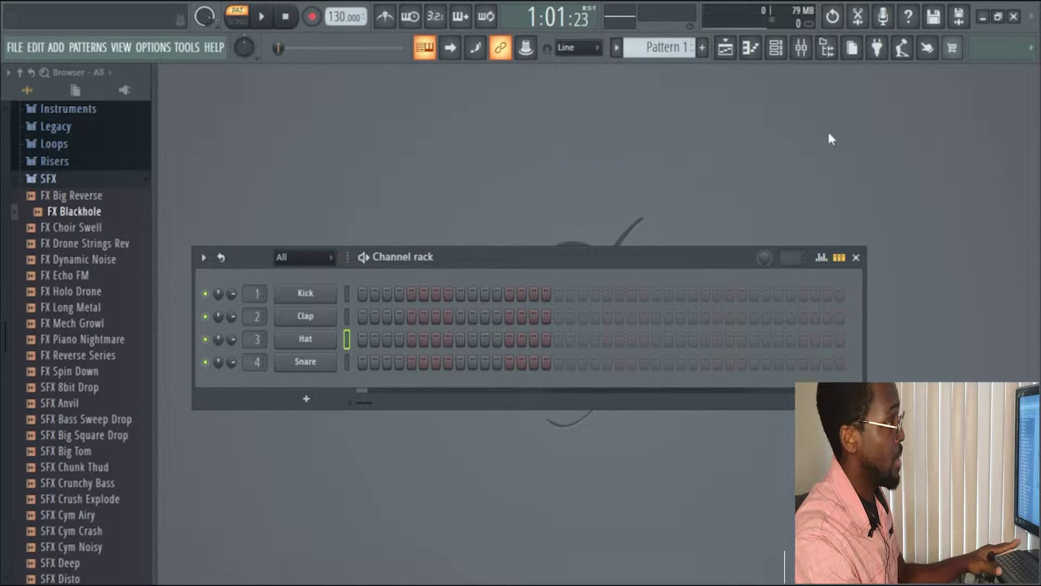
Open the Playlist, Piano roll, Channel rack and Mixer, then hide the browser and close them all.
{"action": "left_click", "coordinate": [725, 47]}
{"action": "left_click", "coordinate": [750, 48]}
{"action": "left_click", "coordinate": [776, 48]}
{"action": "left_click", "coordinate": [803, 49]}
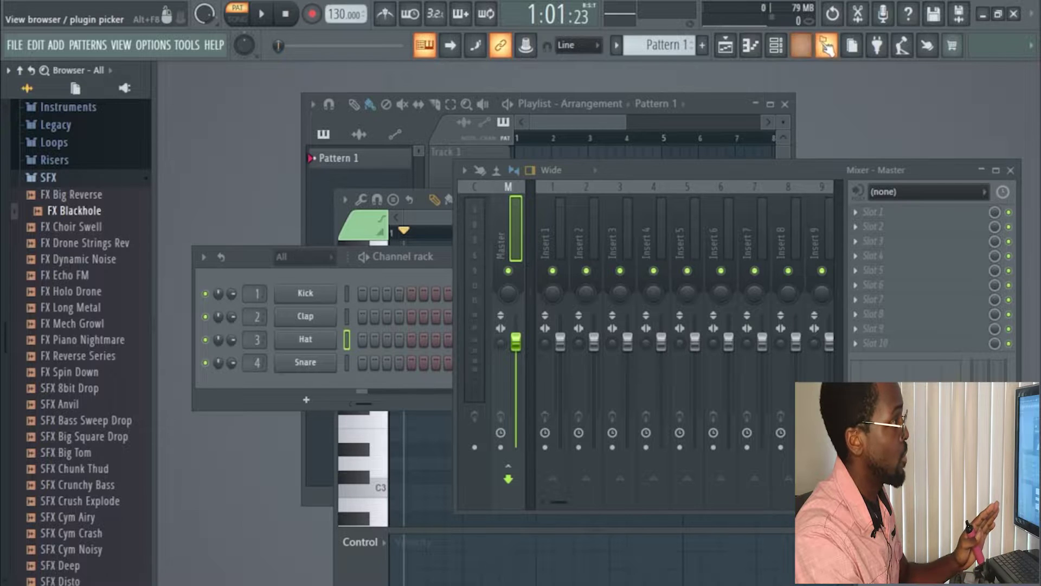
{"action": "left_click", "coordinate": [827, 46]}
{"action": "left_click", "coordinate": [802, 47]}
{"action": "left_click", "coordinate": [776, 47]}
{"action": "left_click", "coordinate": [751, 47]}
{"action": "left_click", "coordinate": [725, 46]}
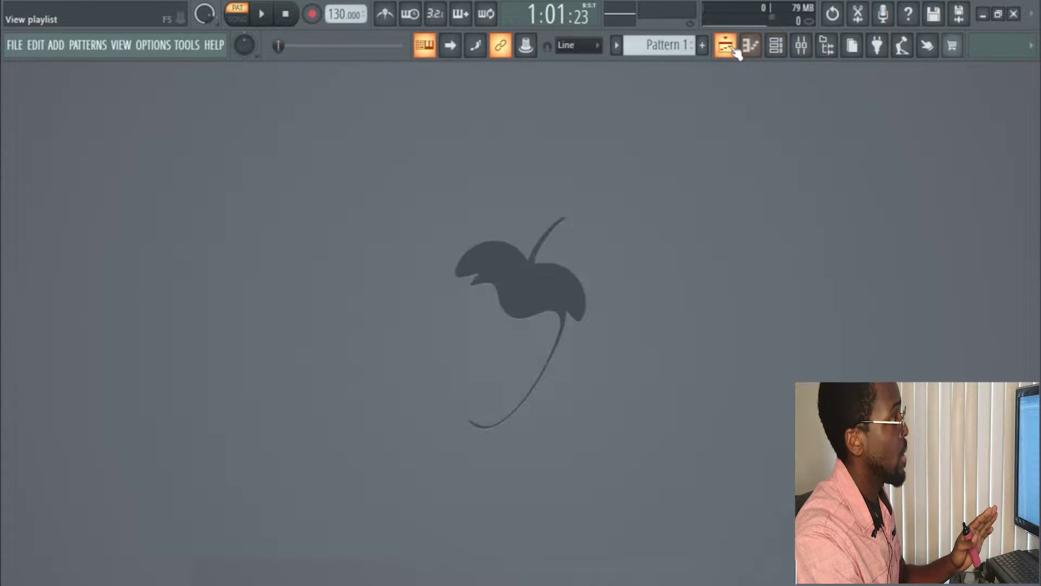
Reopen the Piano roll, Channel rack, Mixer and Playlist, and show the browser again.
{"action": "left_click", "coordinate": [751, 46]}
{"action": "left_click", "coordinate": [776, 47]}
{"action": "left_click", "coordinate": [801, 46]}
{"action": "left_click", "coordinate": [725, 47]}
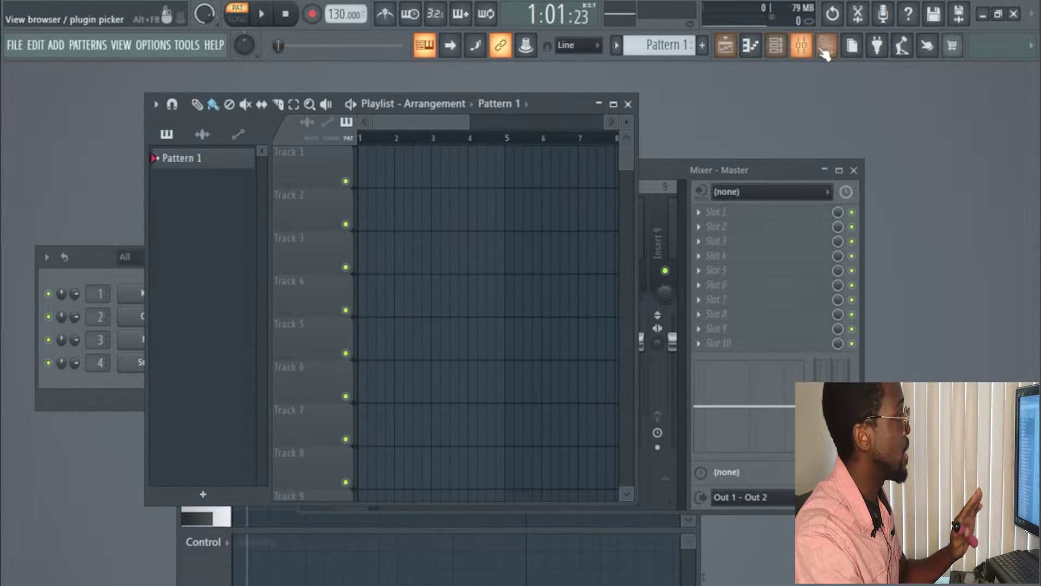
{"action": "left_click", "coordinate": [827, 47]}
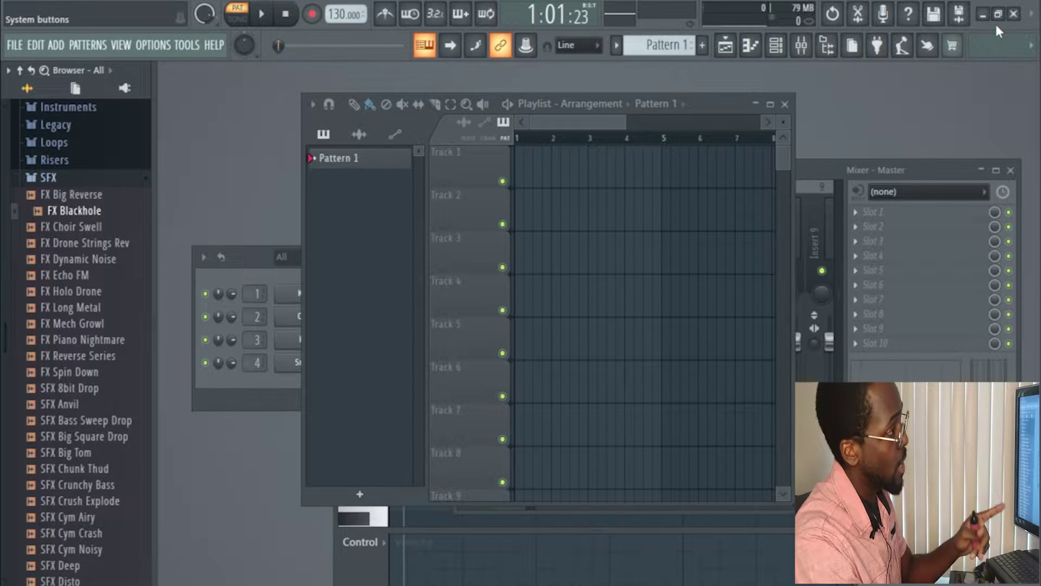
Switch the toolbar to the Factory Presets Compact layout.
{"action": "right_click", "coordinate": [996, 27]}
{"action": "left_click", "coordinate": [945, 48]}
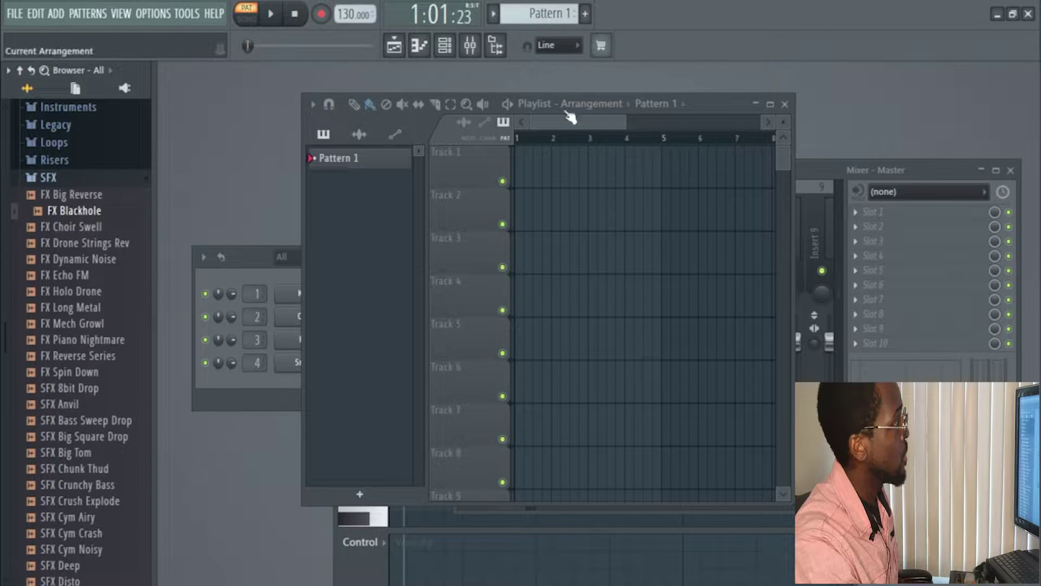
{"action": "left_click", "coordinate": [454, 106]}
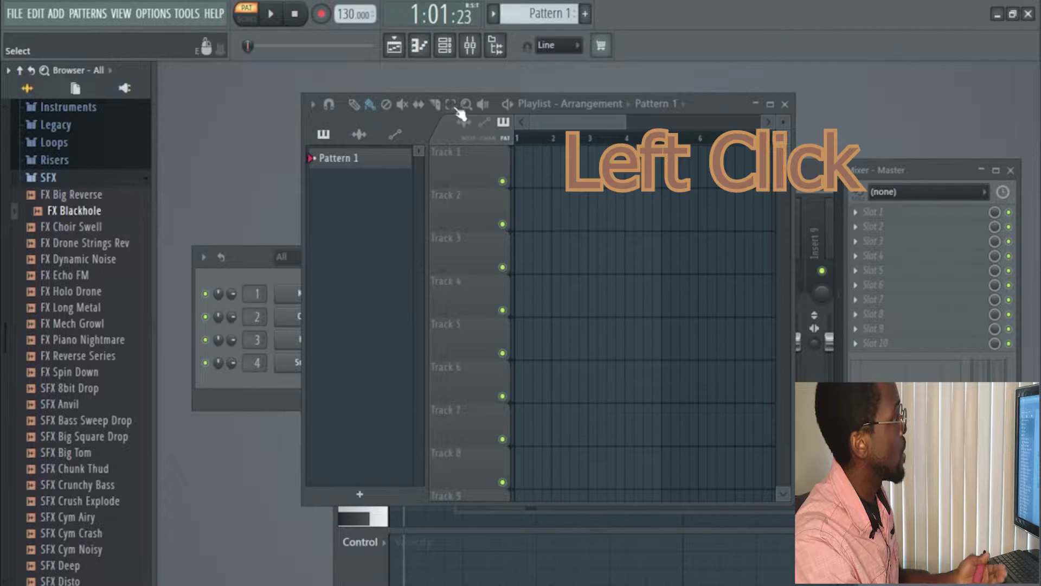
Close the Playlist, Piano roll, Channel rack and Mixer, leaving only the browser.
{"action": "left_click", "coordinate": [406, 51]}
{"action": "left_click", "coordinate": [422, 50]}
{"action": "left_click", "coordinate": [422, 50]}
{"action": "left_click", "coordinate": [450, 51]}
{"action": "left_click", "coordinate": [456, 53]}
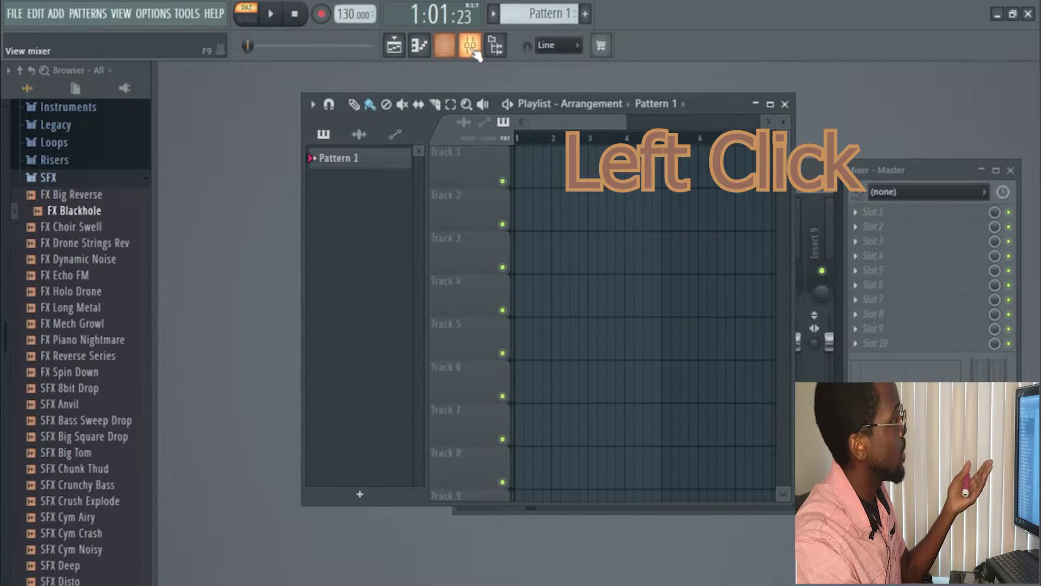
{"action": "left_click", "coordinate": [471, 46]}
{"action": "left_click", "coordinate": [470, 46]}
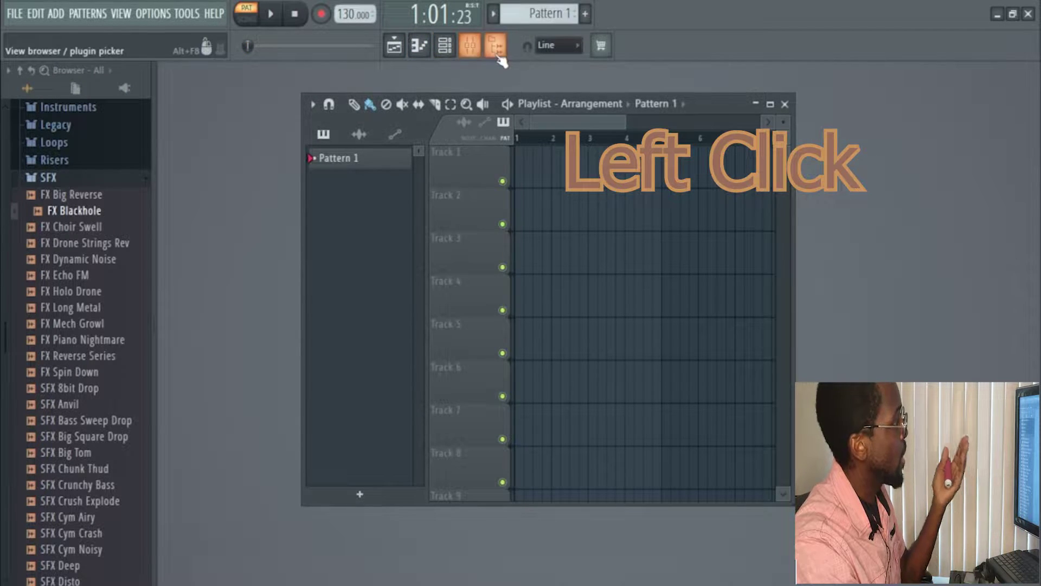
{"action": "left_click", "coordinate": [395, 46]}
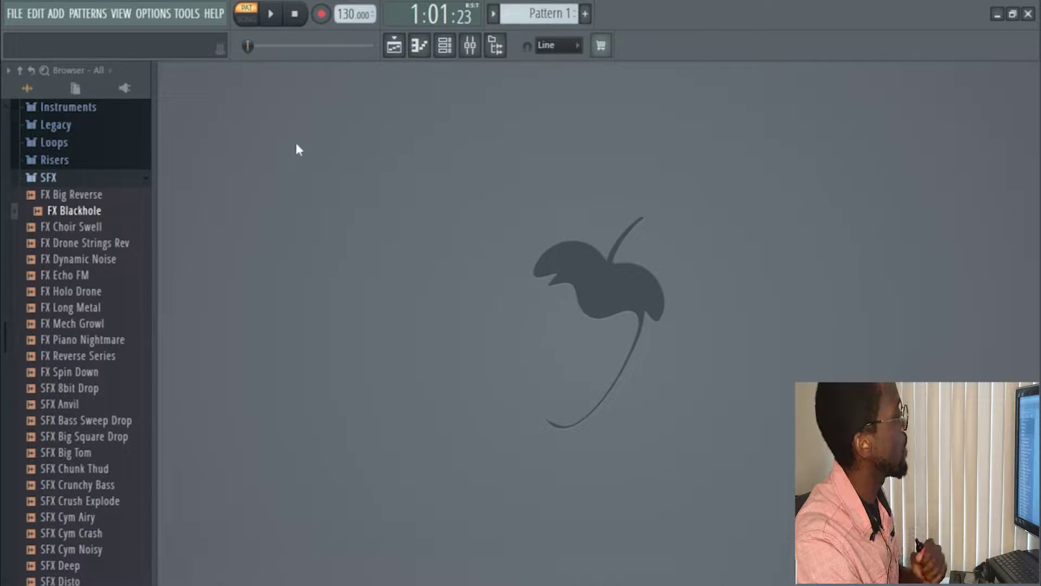
Show the FILE menu and its Export submenu.
{"action": "left_click", "coordinate": [14, 14]}
{"action": "left_click", "coordinate": [51, 93]}
{"action": "left_click", "coordinate": [15, 14]}
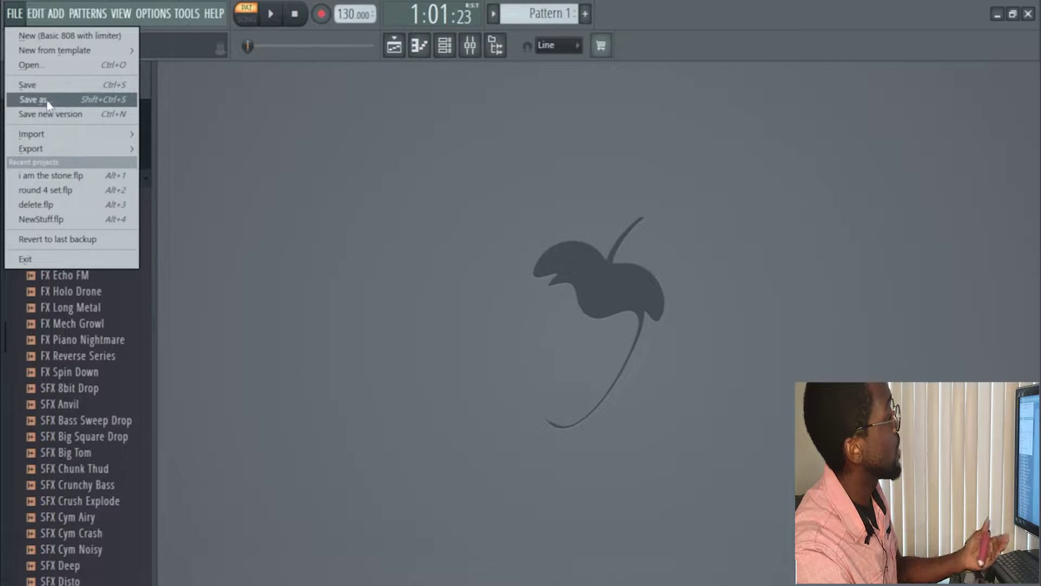
{"action": "mouse_move", "coordinate": [64, 137]}
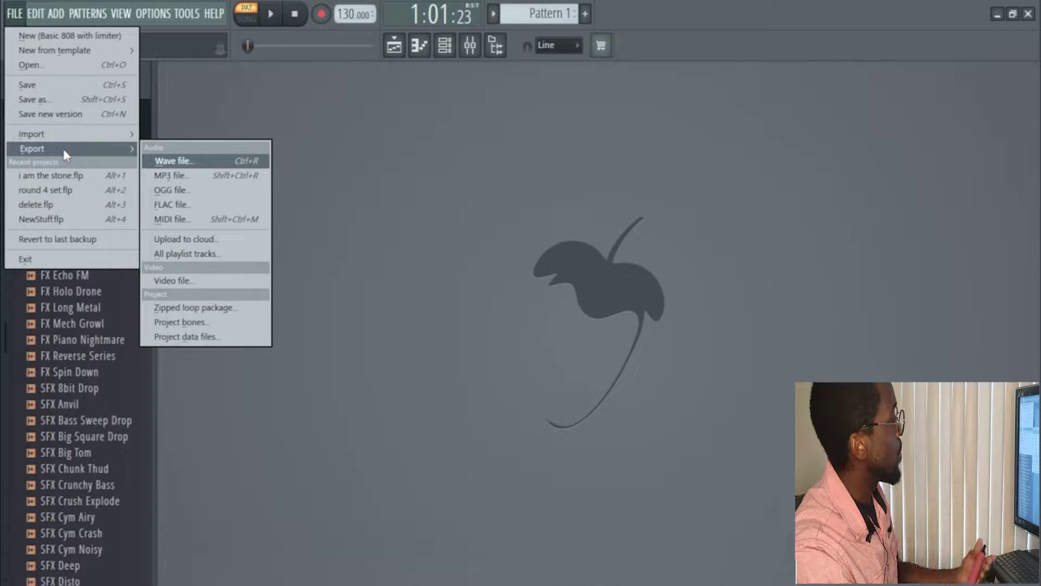
Browse the EDIT, ADD, PATTERNS, OPTIONS, TOOLS and HELP menus in turn.
{"action": "left_click", "coordinate": [44, 21]}
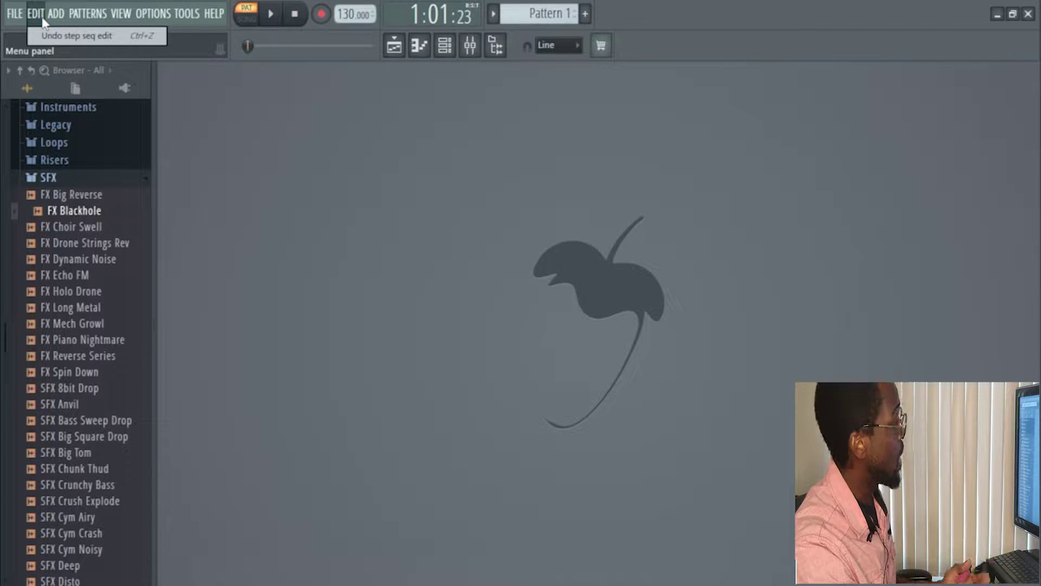
{"action": "mouse_move", "coordinate": [58, 14]}
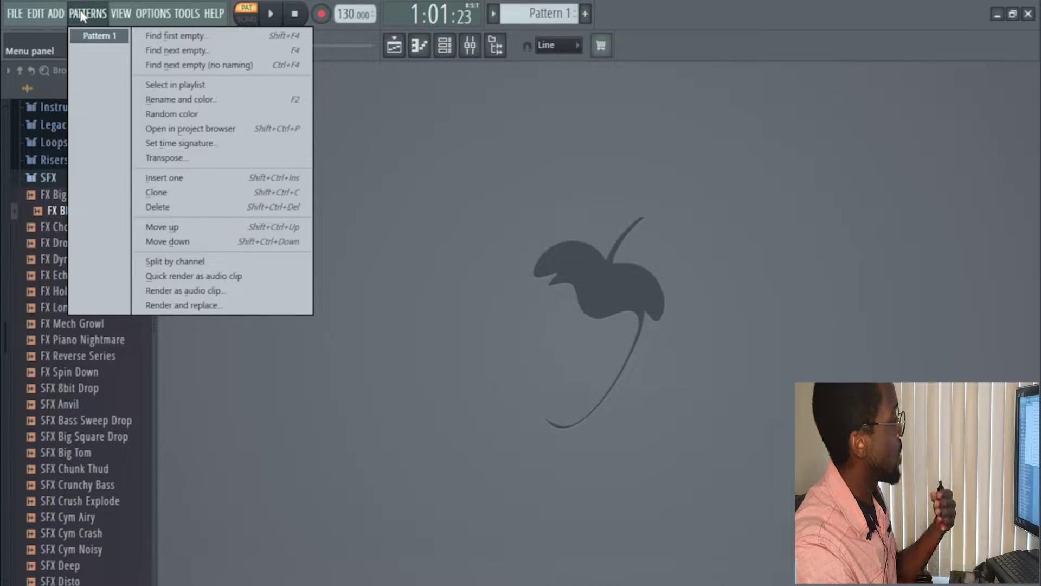
{"action": "mouse_move", "coordinate": [146, 16]}
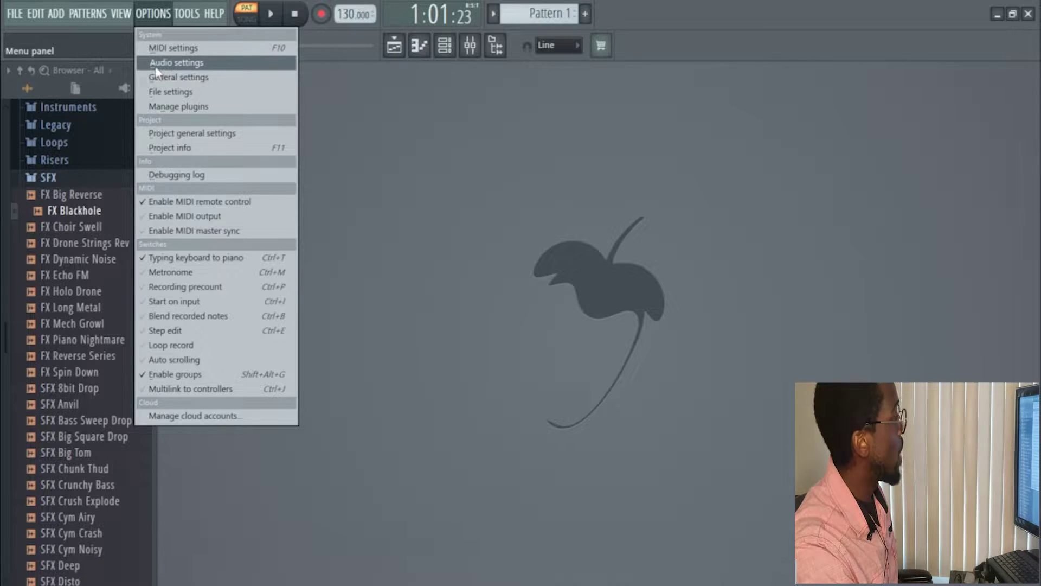
{"action": "mouse_move", "coordinate": [190, 16]}
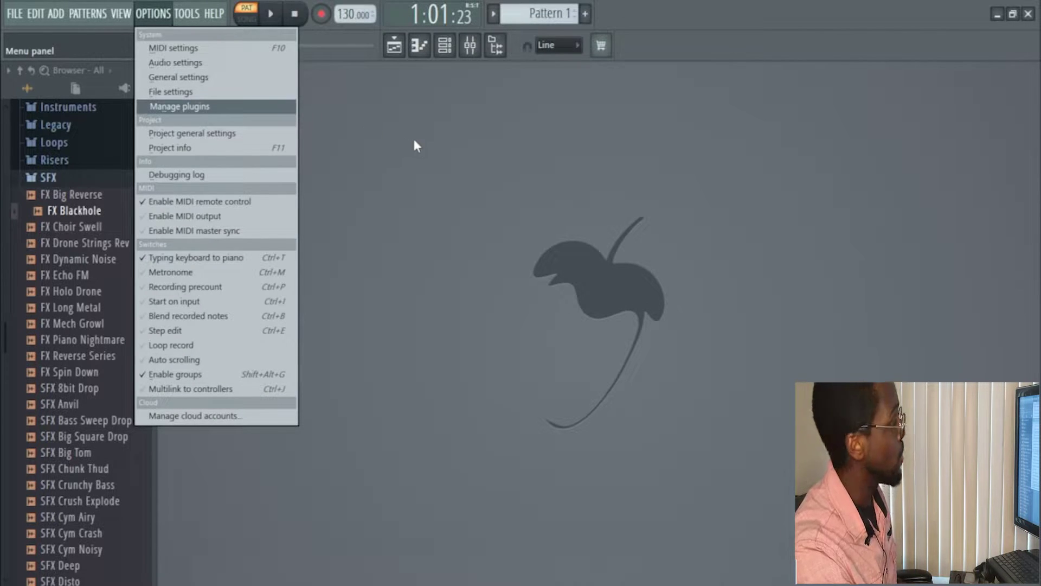
Toggle SONG/PAT mode, arm recording, and set the time display to Minute:Second:Centisecond.
{"action": "left_click", "coordinate": [244, 7]}
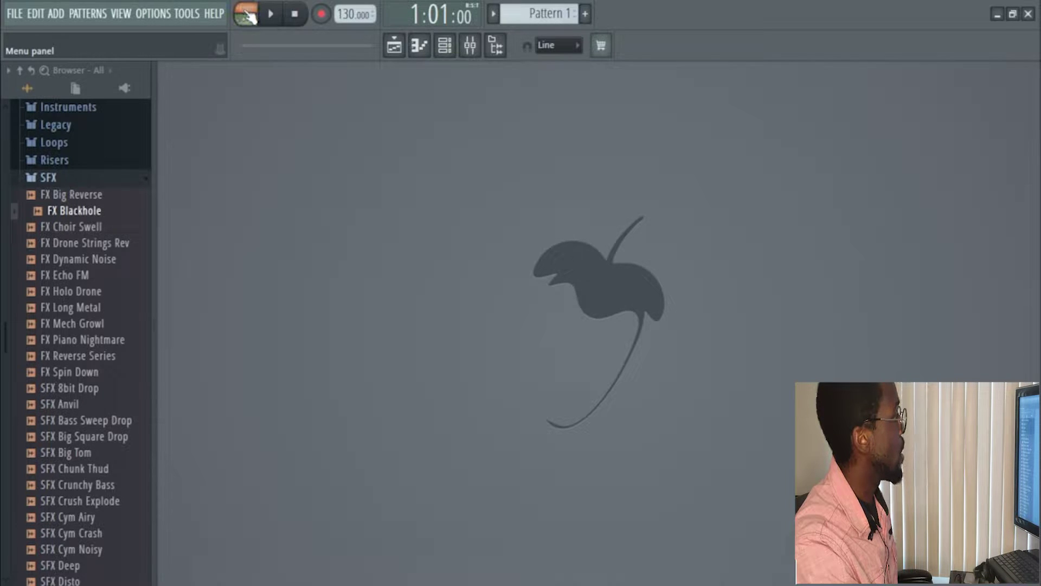
{"action": "left_click", "coordinate": [248, 16]}
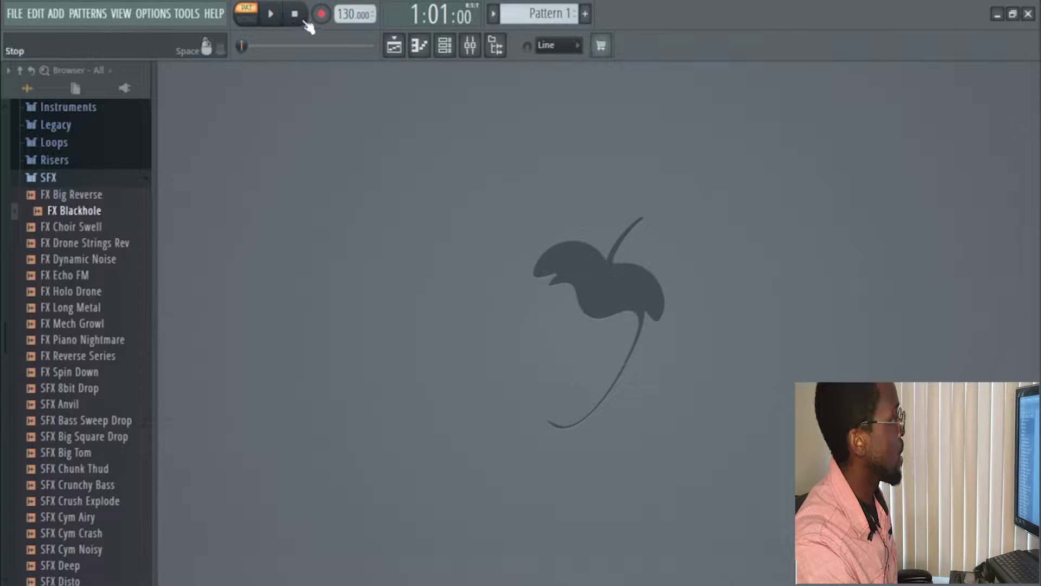
{"action": "left_click", "coordinate": [323, 15]}
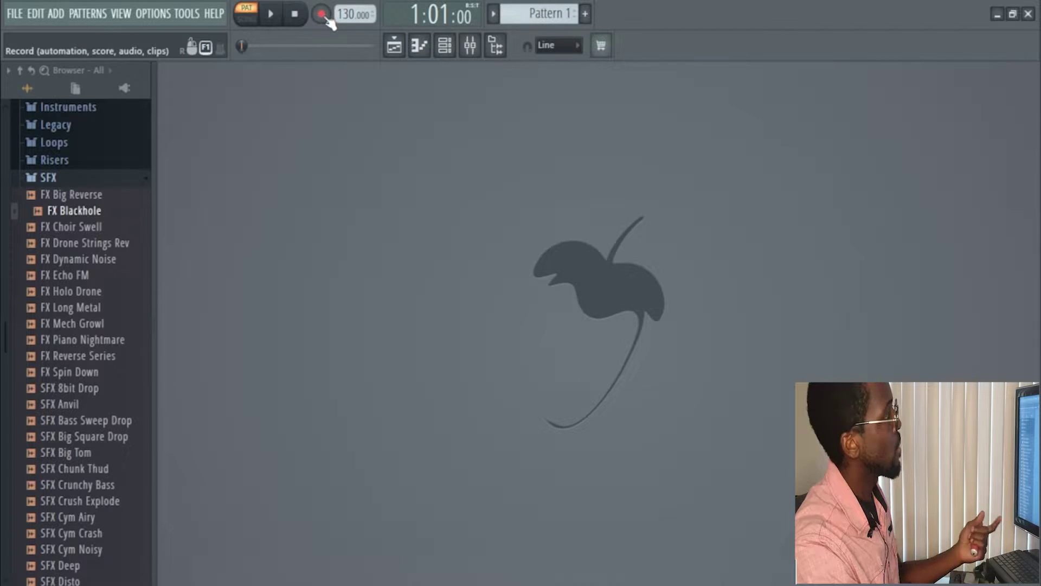
{"action": "left_click", "coordinate": [431, 21]}
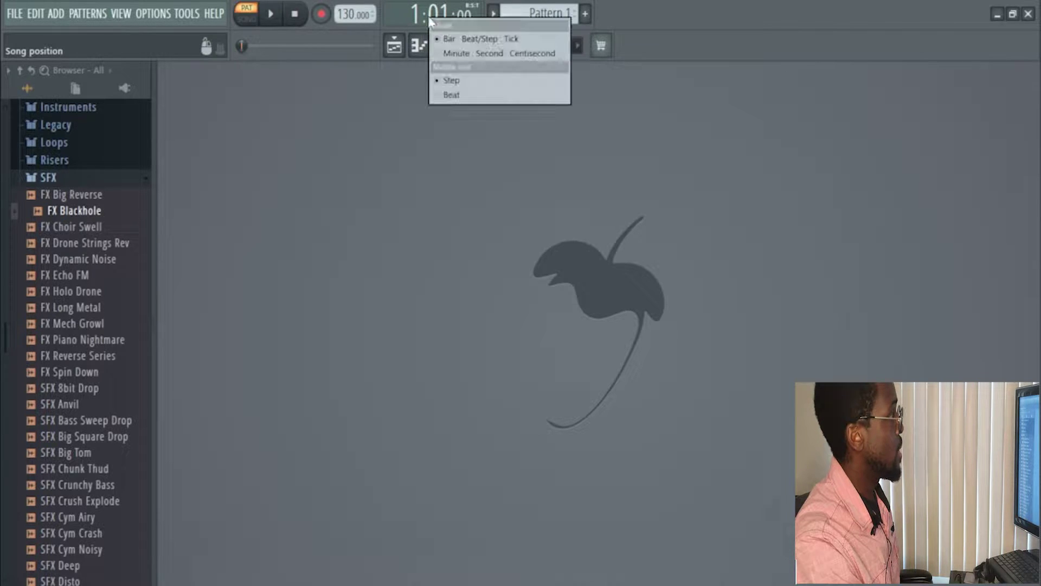
{"action": "left_click", "coordinate": [464, 54]}
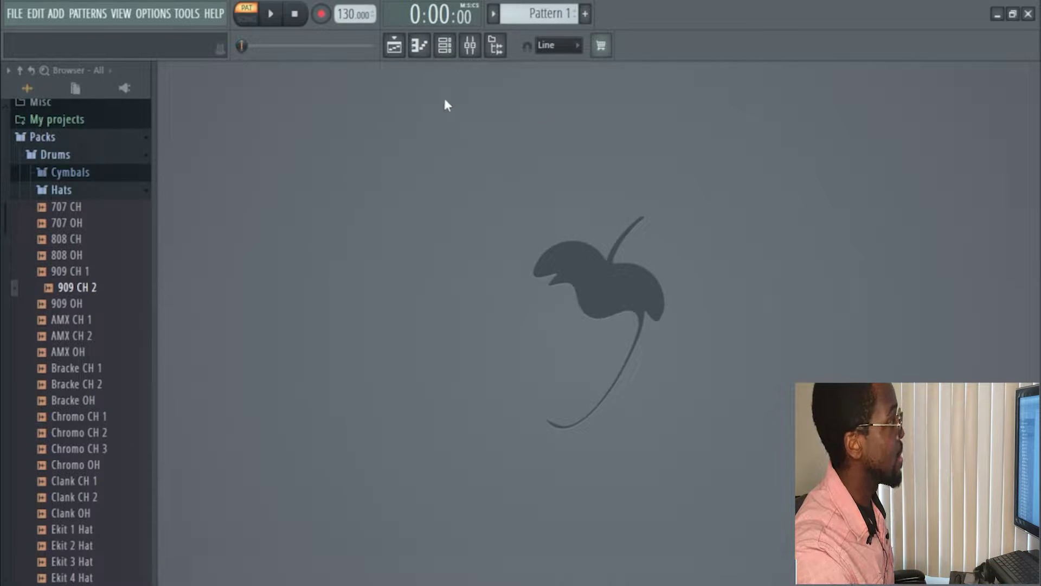
Experiment with Pattern 1 clips in the Playlist, leaving one at the start of Track 1.
{"action": "left_click", "coordinate": [395, 47]}
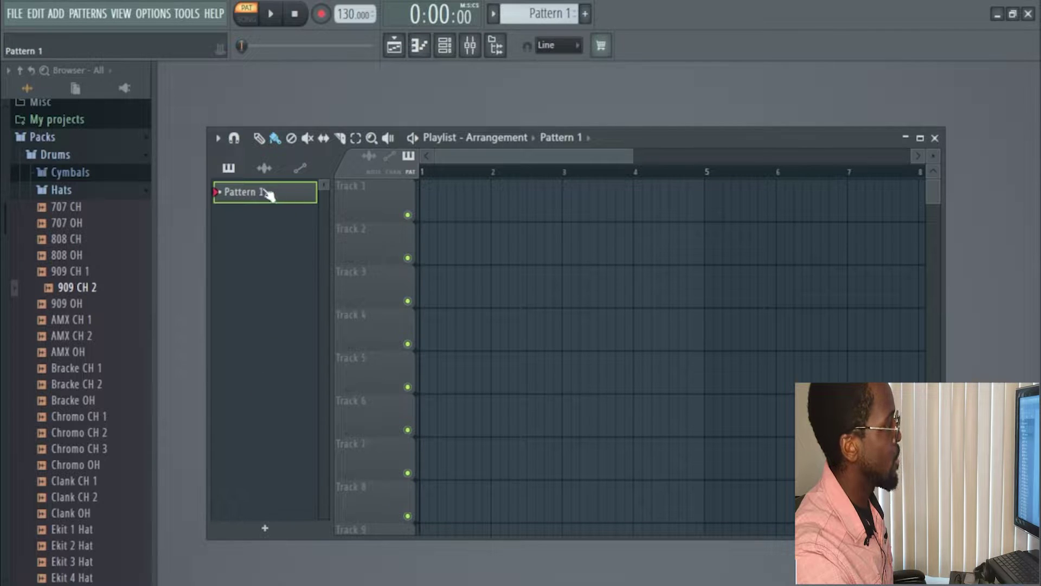
{"action": "left_click_drag", "start_coordinate": [266, 197], "coordinate": [449, 197]}
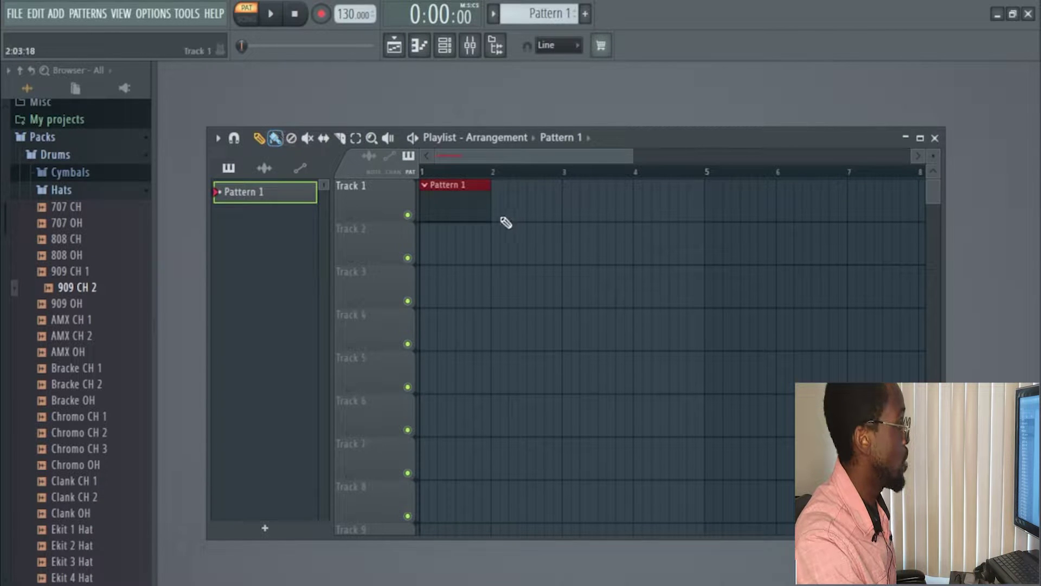
{"action": "mouse_move", "coordinate": [514, 208]}
{"action": "left_mouse_down"}
{"action": "mouse_move", "coordinate": [602, 207]}
{"action": "mouse_move", "coordinate": [526, 207]}
{"action": "left_mouse_up"}
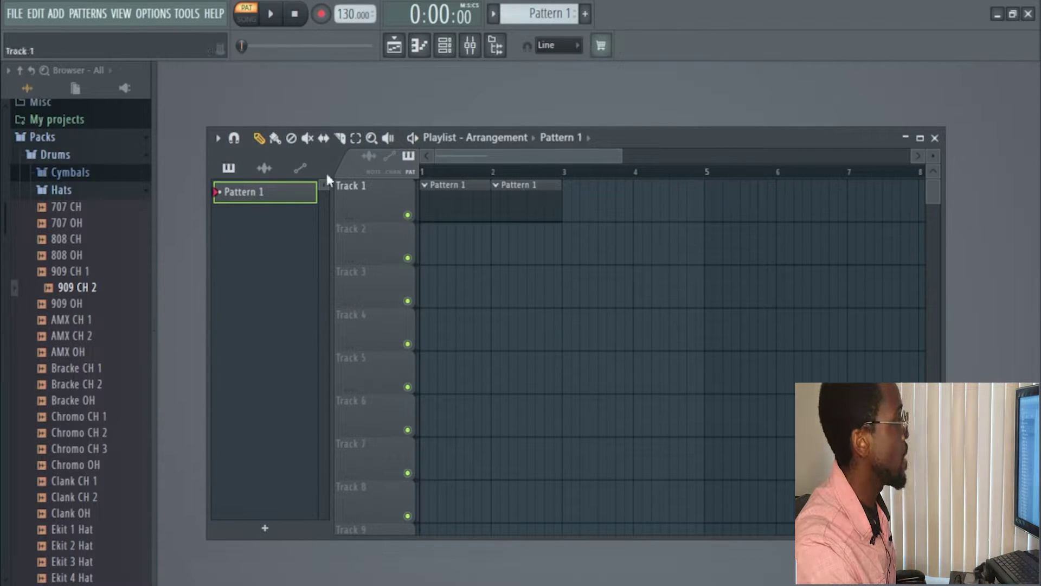
{"action": "left_click", "coordinate": [275, 138]}
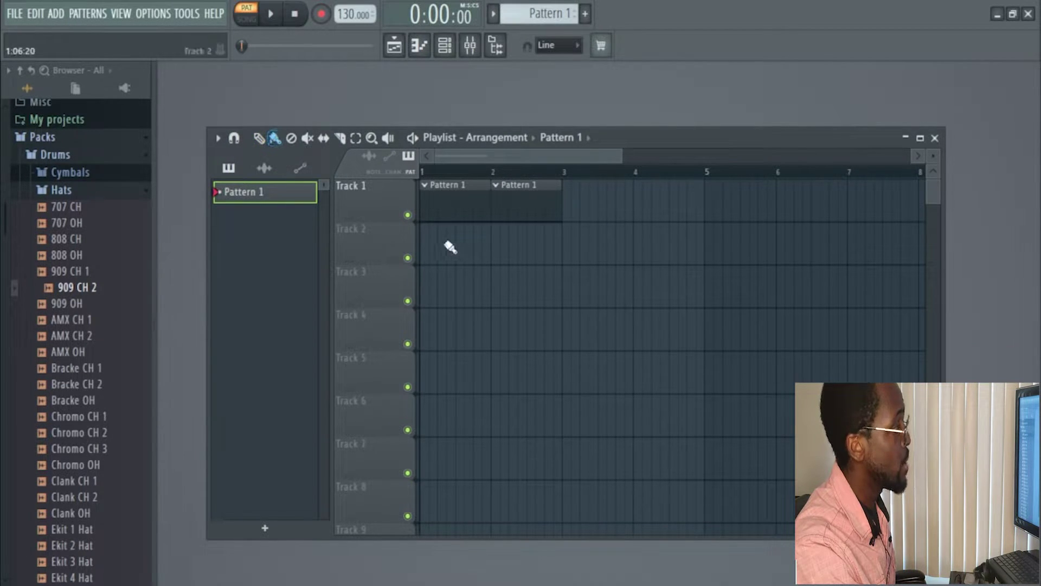
{"action": "mouse_move", "coordinate": [447, 241]}
{"action": "left_mouse_down"}
{"action": "mouse_move", "coordinate": [785, 258]}
{"action": "mouse_move", "coordinate": [797, 270]}
{"action": "mouse_move", "coordinate": [492, 242]}
{"action": "left_mouse_up"}
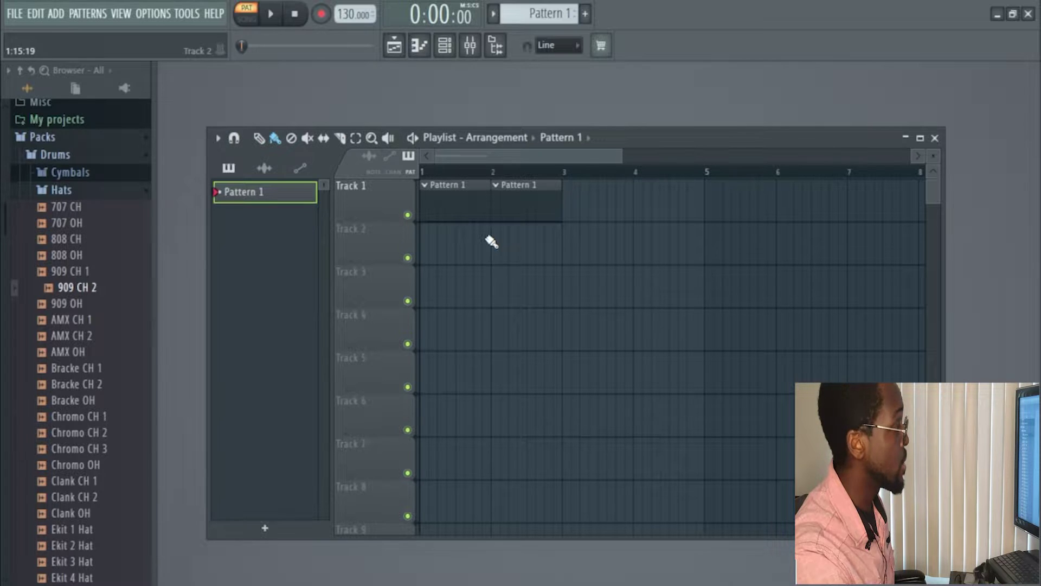
{"action": "right_click", "coordinate": [467, 205]}
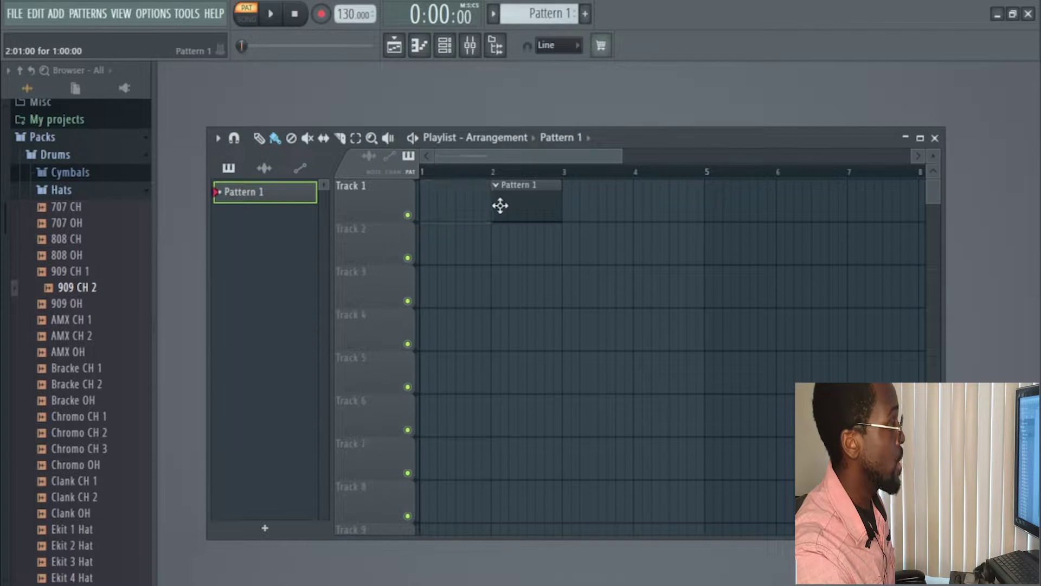
{"action": "right_click", "coordinate": [522, 209]}
{"action": "left_click", "coordinate": [484, 205]}
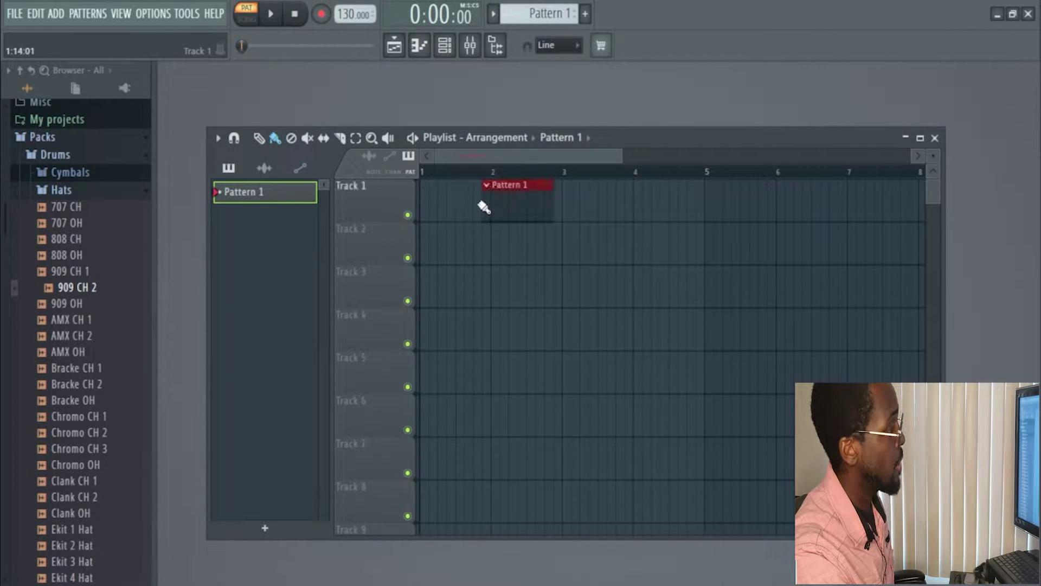
{"action": "left_click_drag", "start_coordinate": [542, 207], "coordinate": [461, 194]}
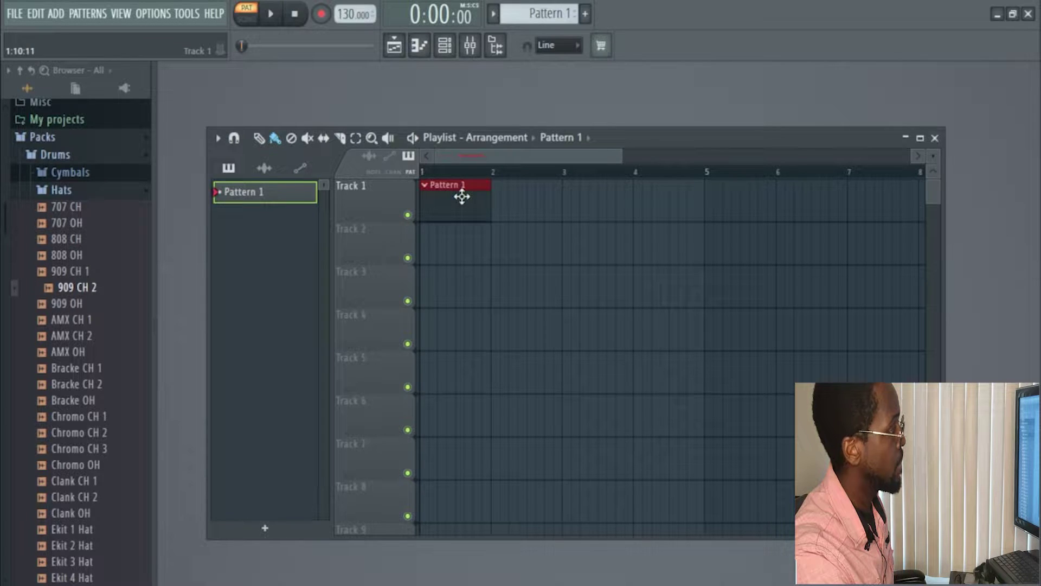
Mute and unmute Tracks 1 and 2, then make the track rows slightly shorter.
{"action": "left_click", "coordinate": [407, 216]}
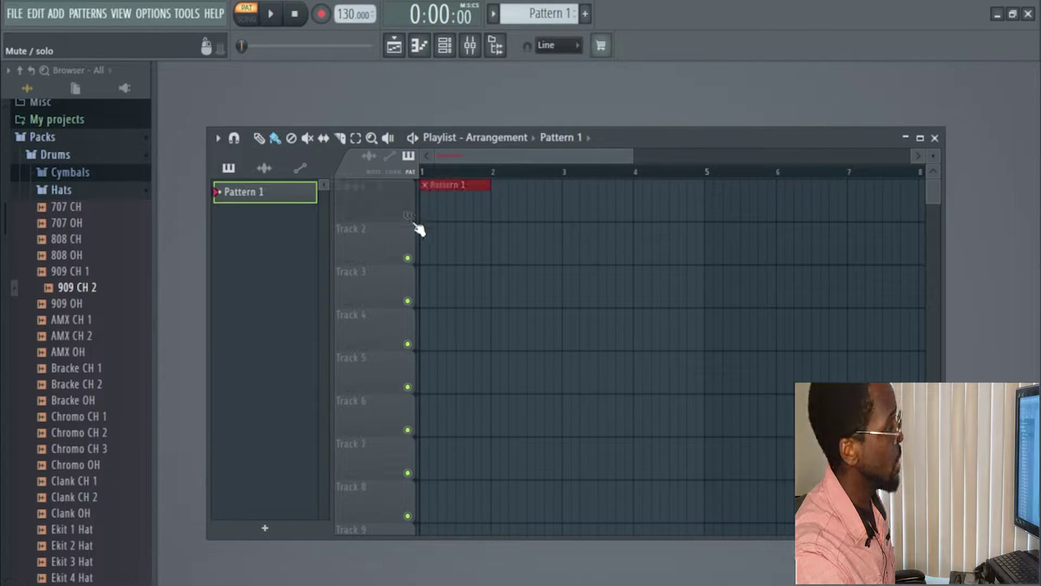
{"action": "left_click", "coordinate": [407, 258]}
{"action": "left_click", "coordinate": [407, 216]}
{"action": "left_click", "coordinate": [408, 258]}
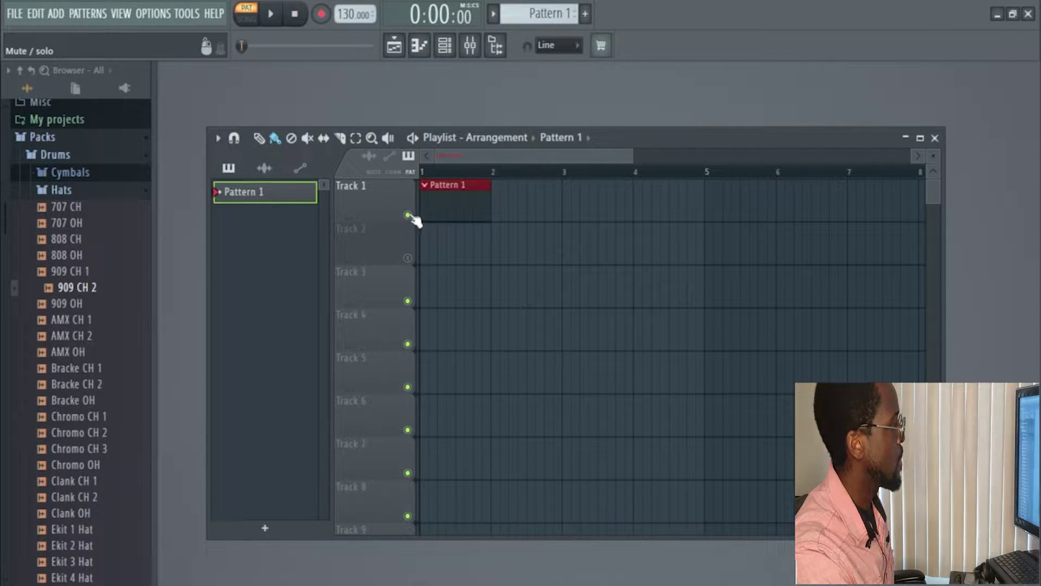
{"action": "left_click", "coordinate": [408, 257]}
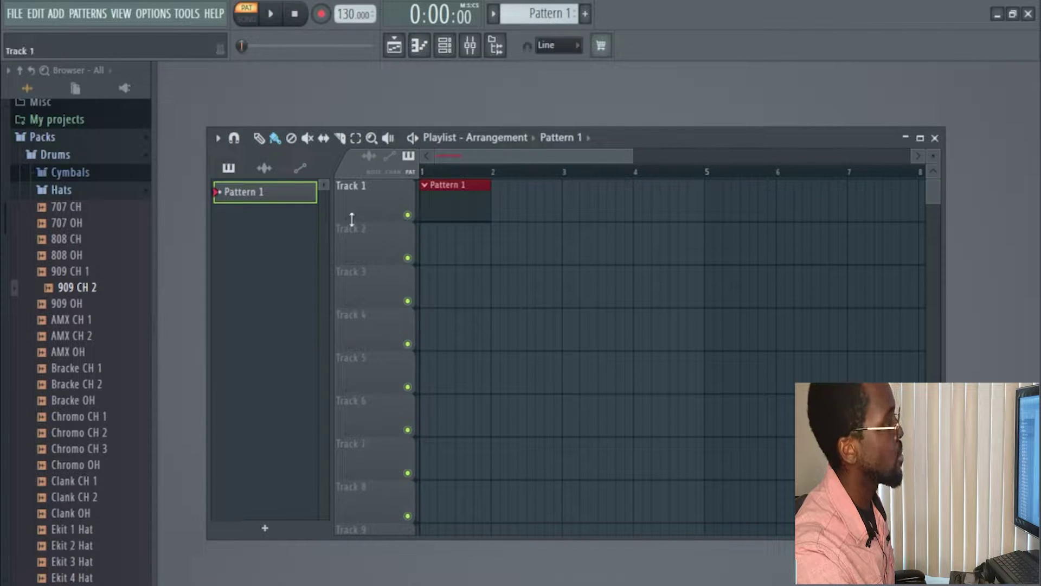
{"action": "mouse_move", "coordinate": [352, 218]}
{"action": "left_mouse_down"}
{"action": "mouse_move", "coordinate": [347, 244]}
{"action": "mouse_move", "coordinate": [351, 216]}
{"action": "left_mouse_up"}
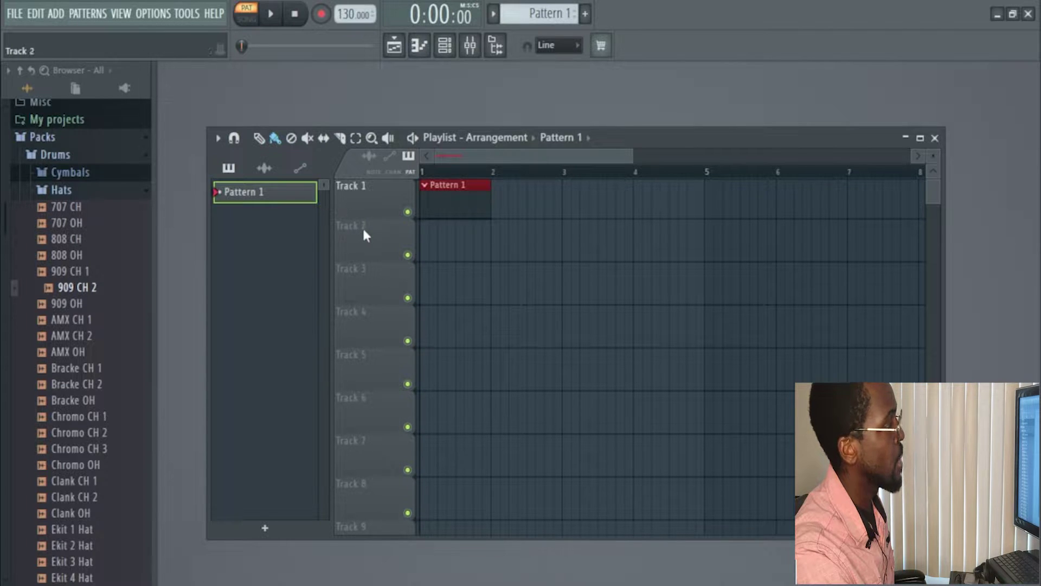
Rename Track 1 to 'hi' and colour it dark red (#762A28).
{"action": "right_click", "coordinate": [357, 188]}
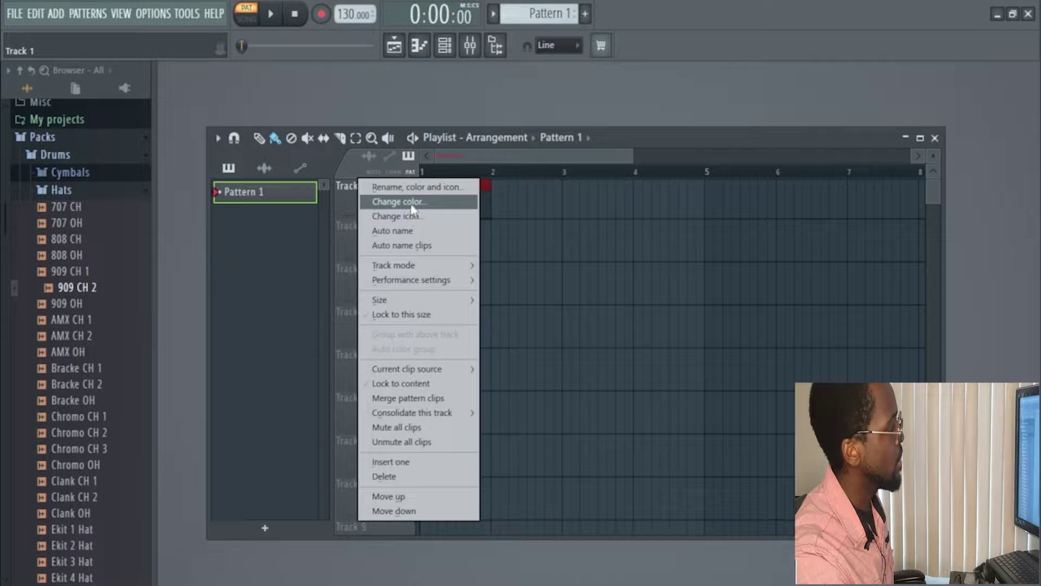
{"action": "left_click", "coordinate": [412, 187]}
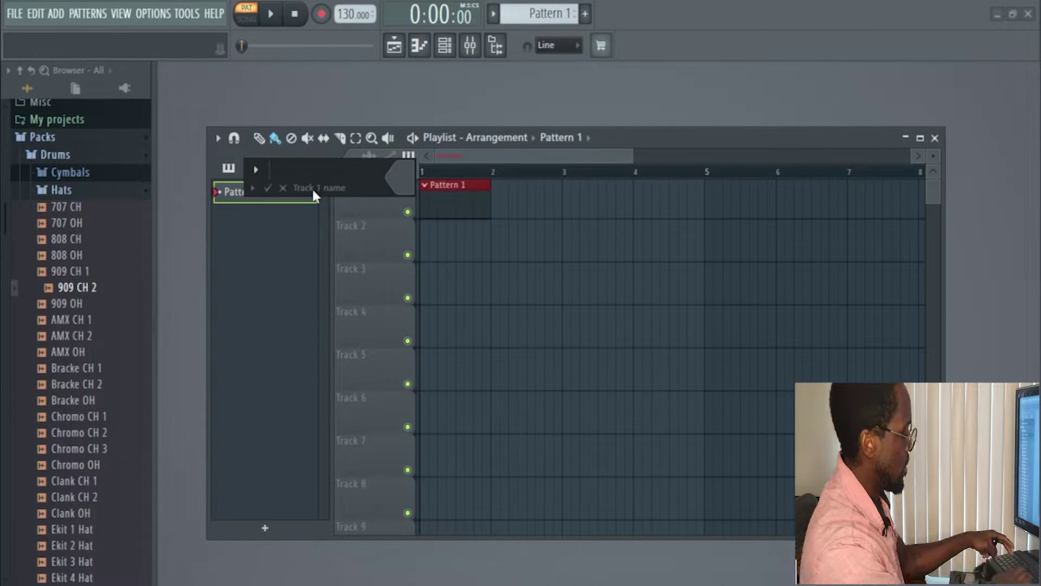
{"action": "type", "text": "hi"}
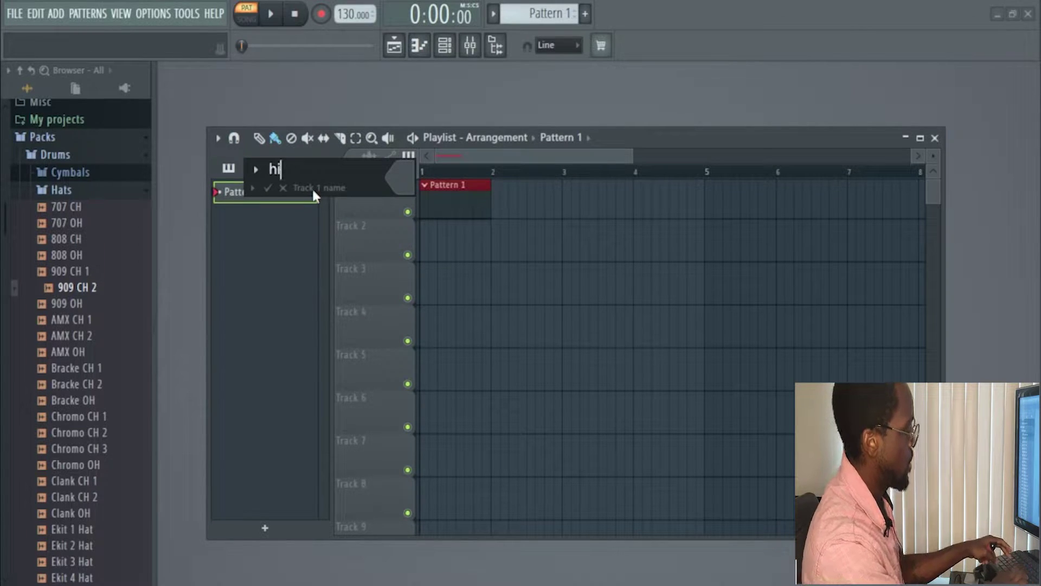
{"action": "left_click", "coordinate": [396, 177]}
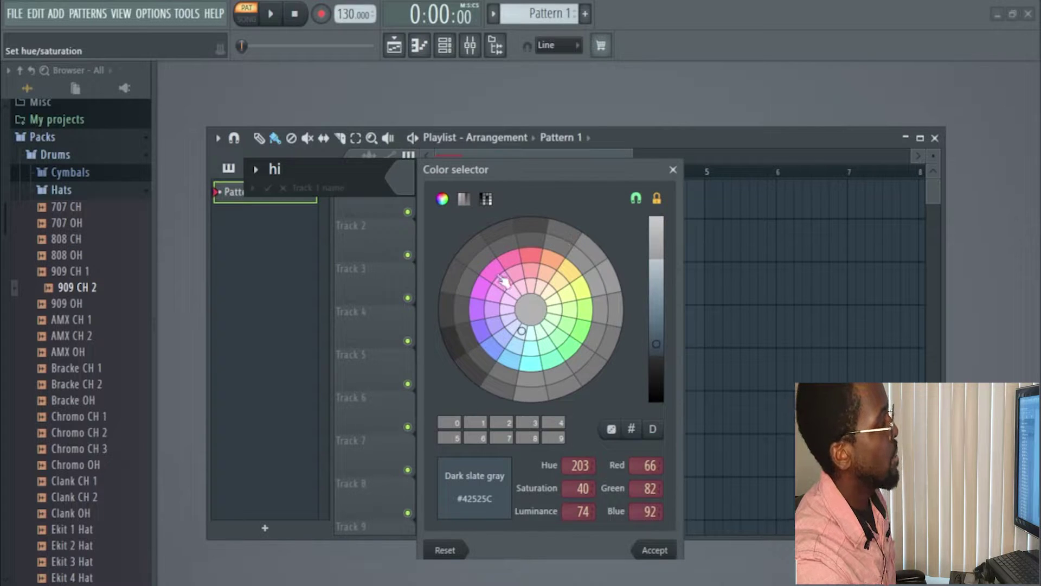
{"action": "left_click", "coordinate": [531, 256]}
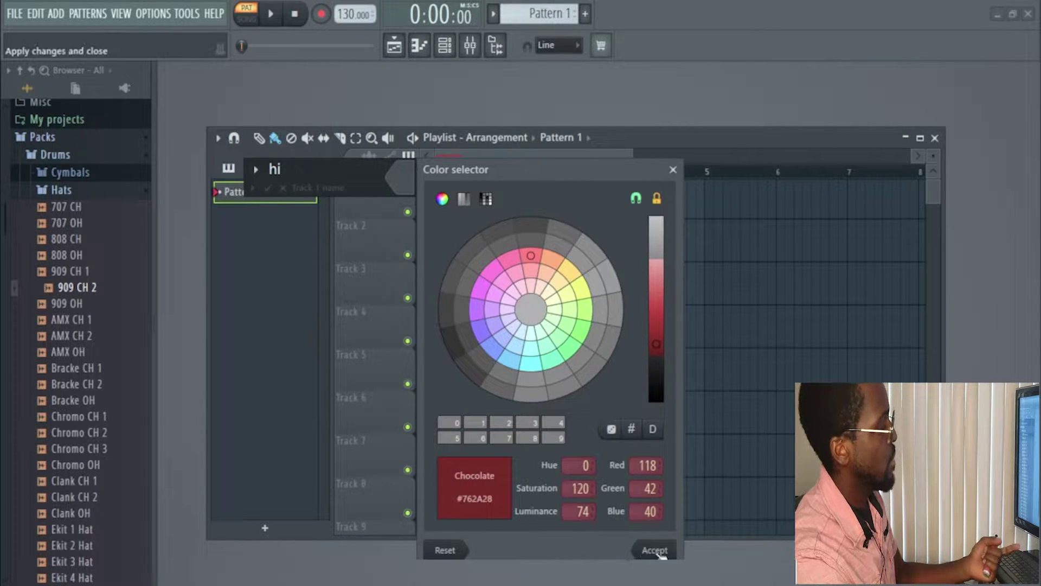
{"action": "left_click", "coordinate": [655, 551]}
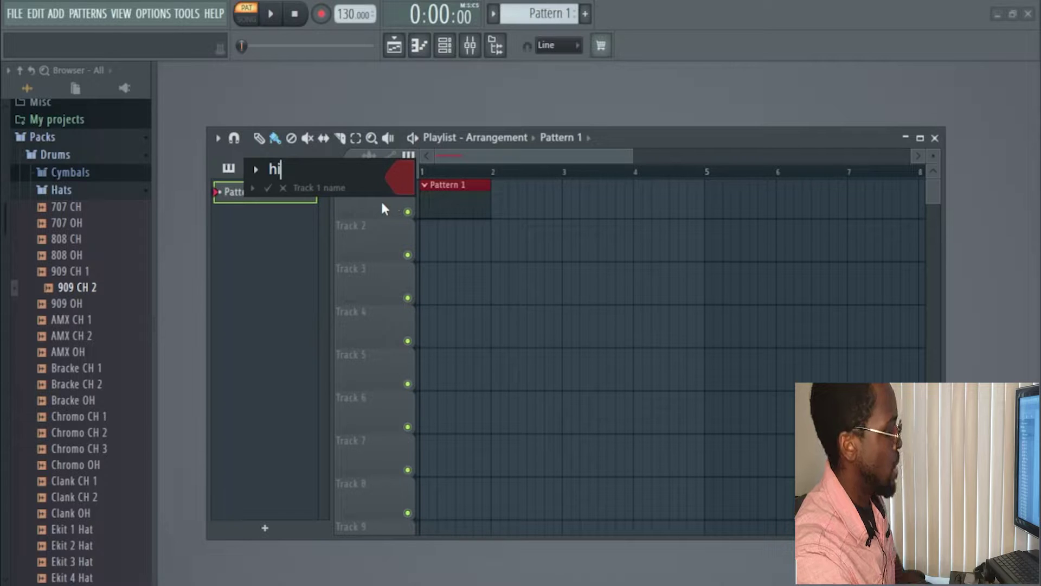
{"action": "key", "text": "Return"}
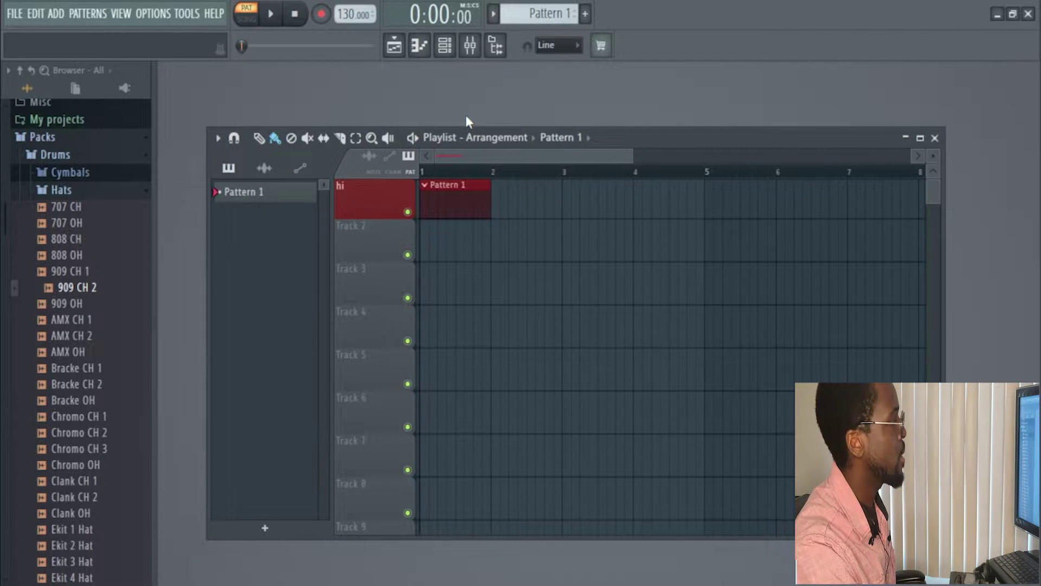
Bring up the Channel rack and move it lower over the playlist.
{"action": "left_click", "coordinate": [445, 45]}
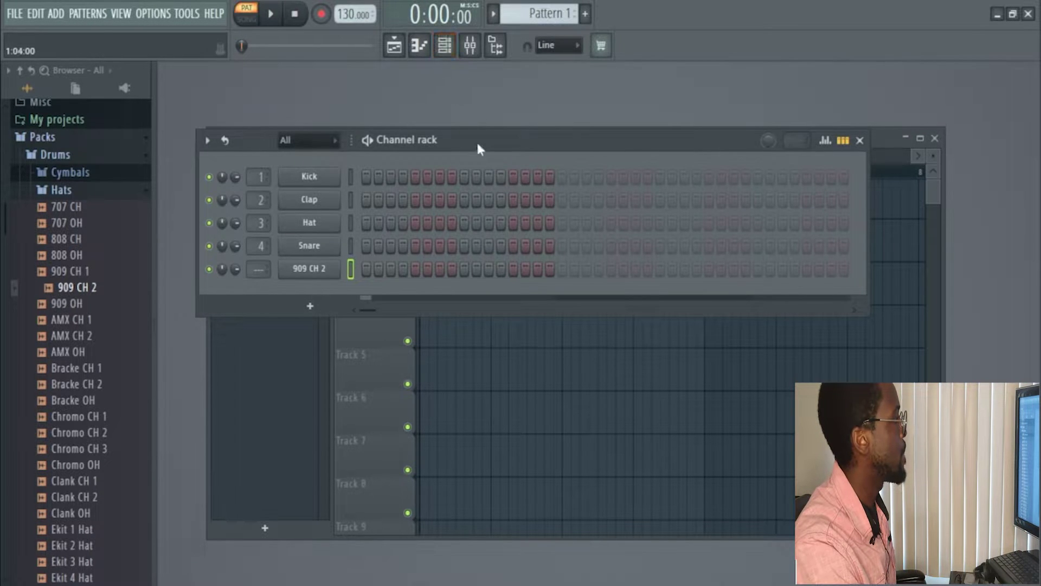
{"action": "left_click_drag", "start_coordinate": [480, 139], "coordinate": [539, 216]}
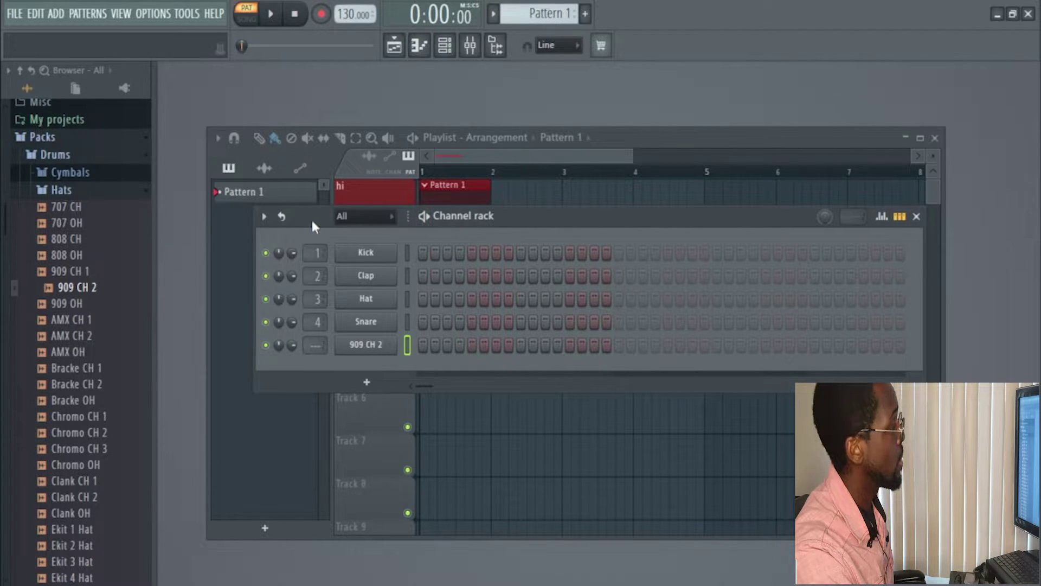
{"action": "left_click", "coordinate": [264, 217]}
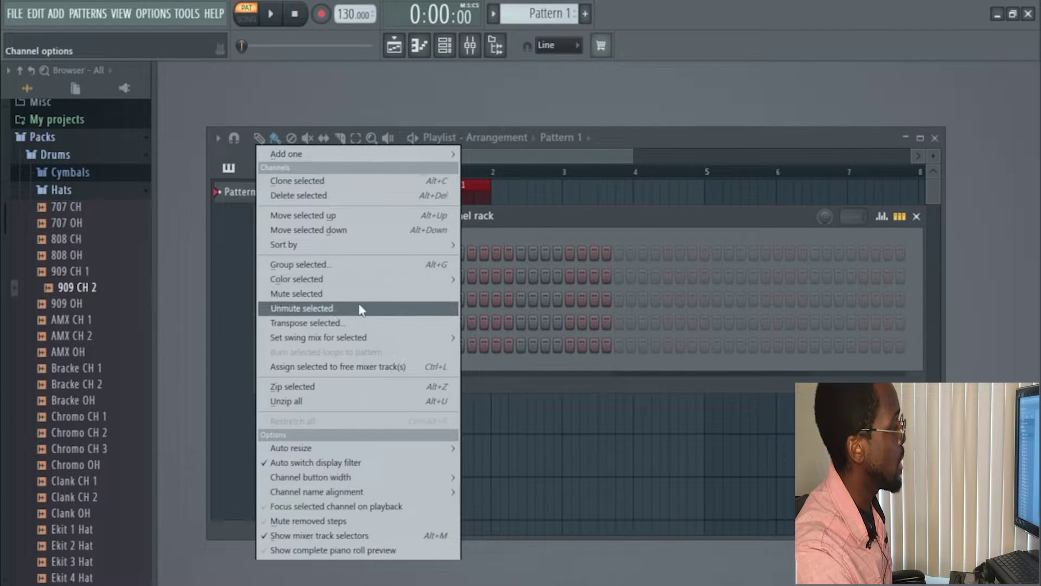
{"action": "left_click", "coordinate": [534, 224]}
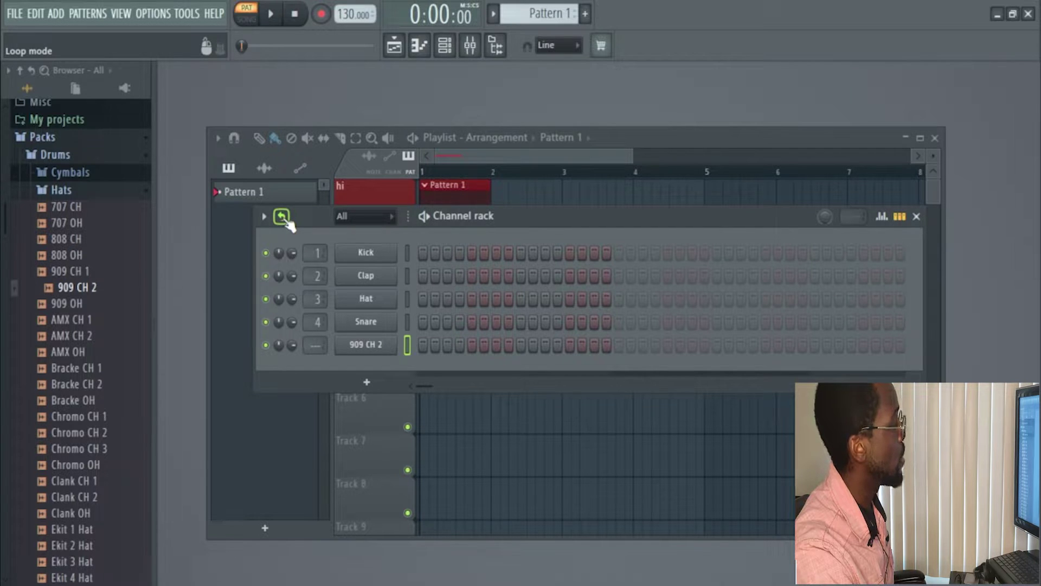
Play, pause and stop the pattern to hear the Channel rack.
{"action": "left_click", "coordinate": [424, 217]}
{"action": "left_click", "coordinate": [432, 222]}
{"action": "left_click", "coordinate": [300, 19]}
{"action": "left_click", "coordinate": [276, 16]}
{"action": "left_click", "coordinate": [276, 16]}
{"action": "left_click", "coordinate": [295, 15]}
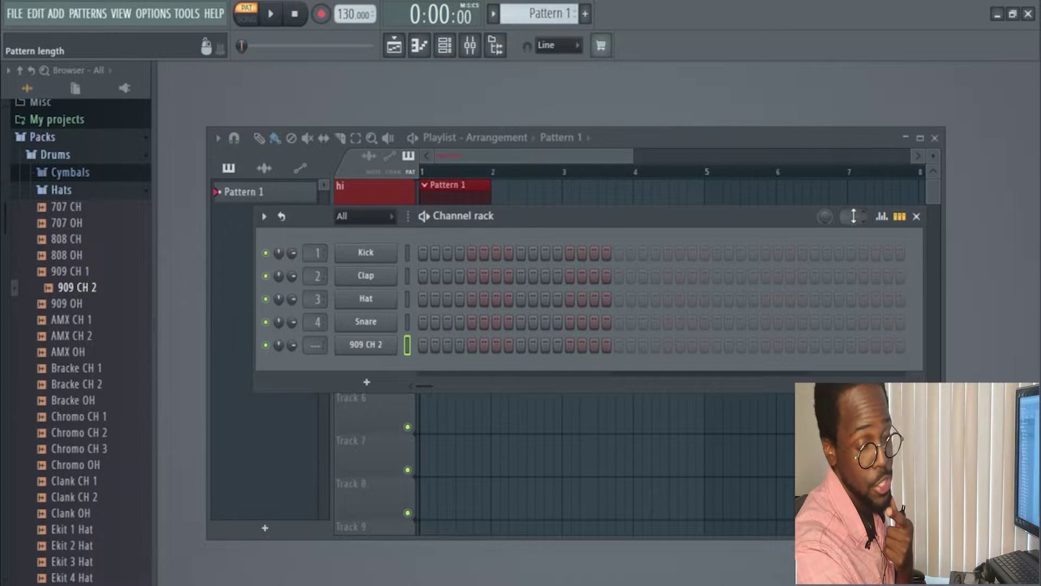
Toggle the rack's note graph editor and piano-roll overview, returning to step buttons.
{"action": "left_click", "coordinate": [881, 217]}
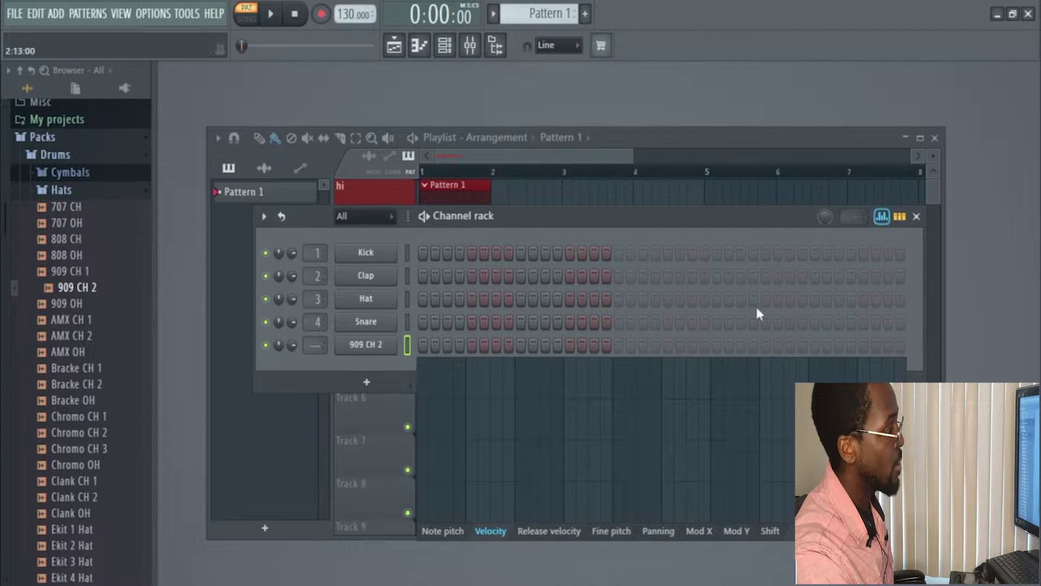
{"action": "left_click", "coordinate": [901, 218]}
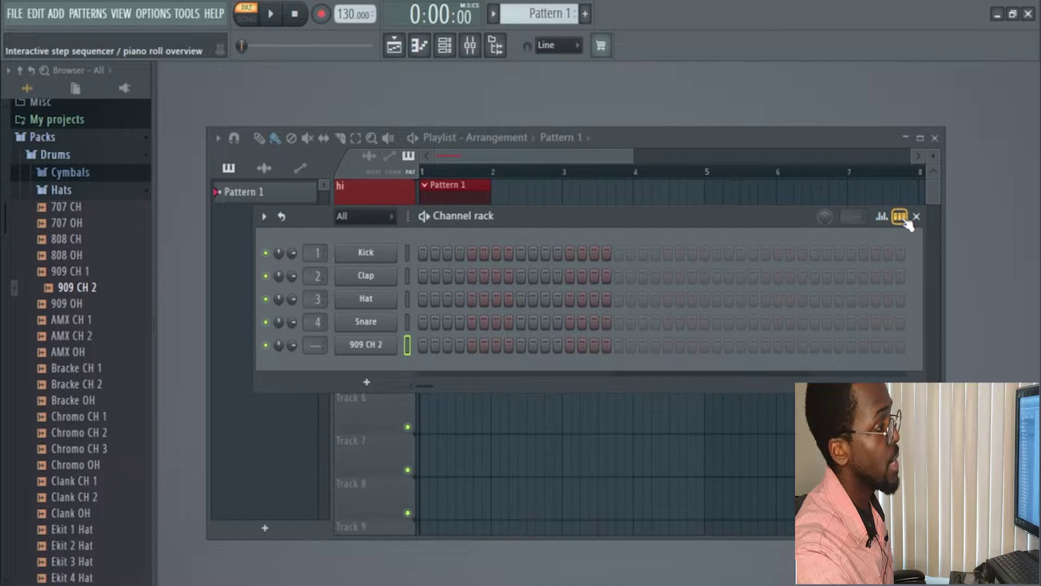
{"action": "left_click", "coordinate": [902, 218]}
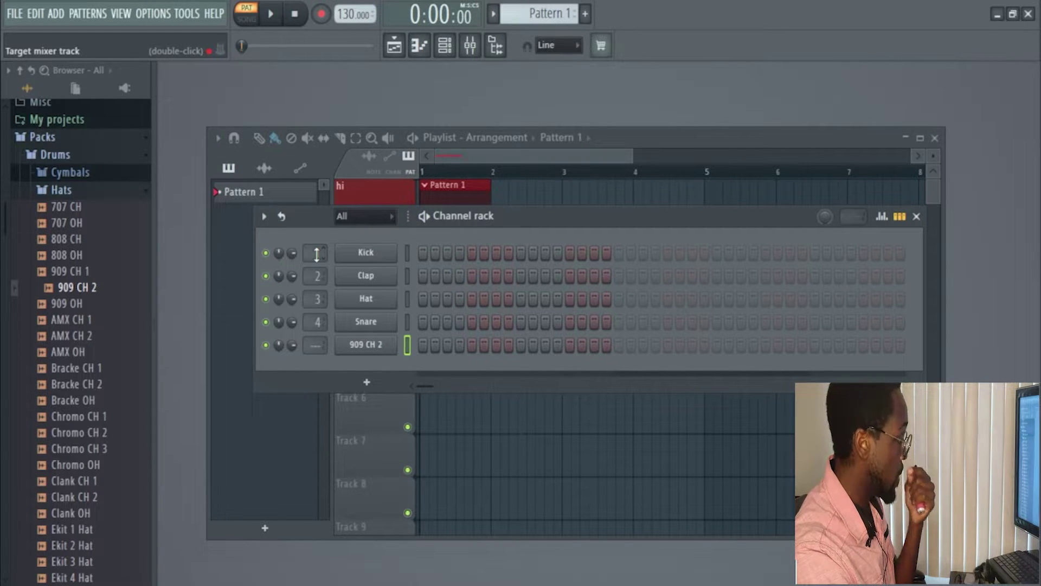
{"action": "left_click", "coordinate": [469, 48]}
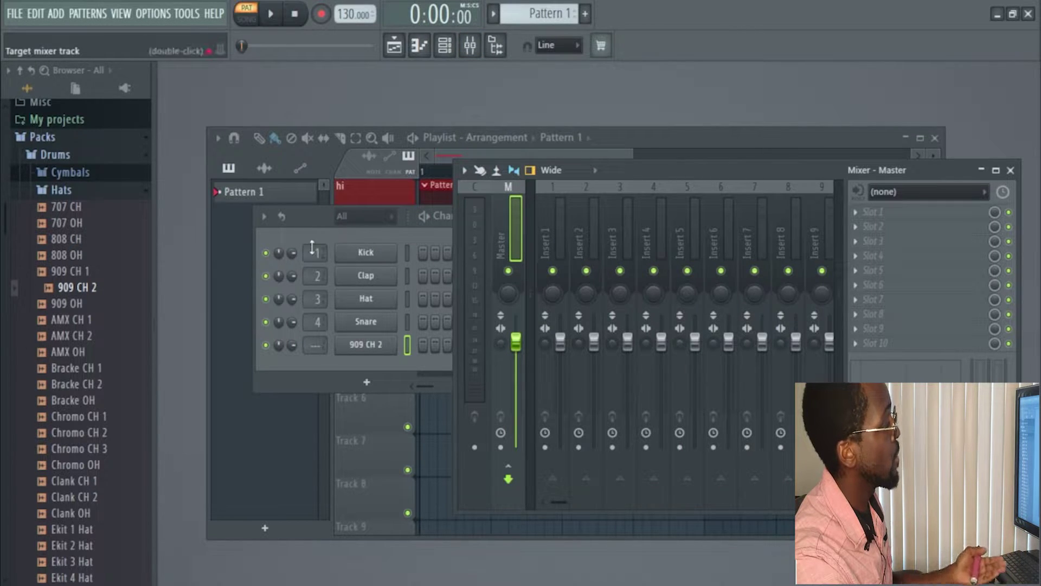
{"action": "scroll", "coordinate": [314, 254], "scroll_direction": "up", "scroll_amount": 1}
{"action": "scroll", "coordinate": [314, 254], "scroll_direction": "up", "scroll_amount": 2}
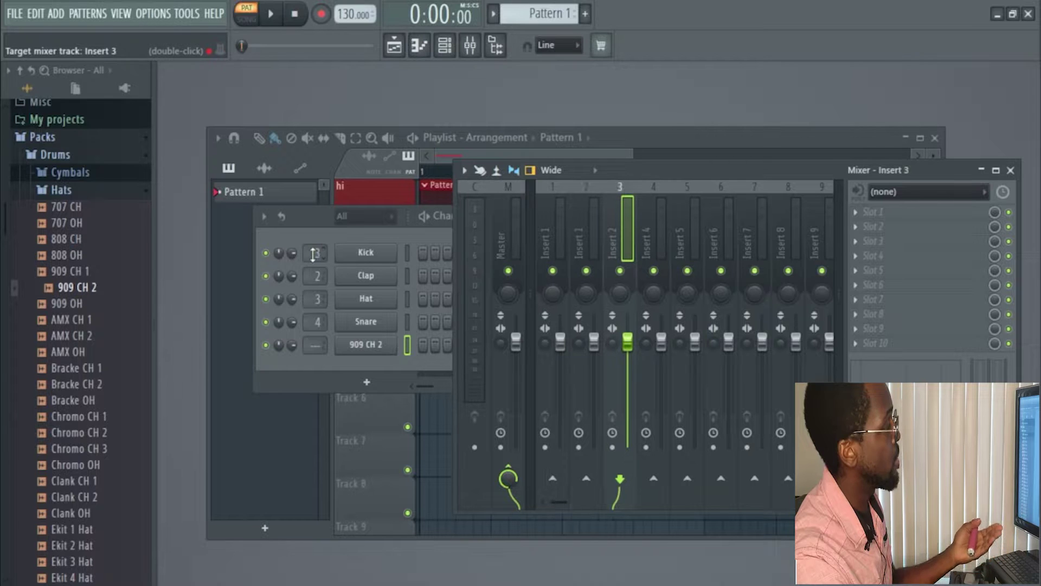
{"action": "scroll", "coordinate": [314, 254], "scroll_direction": "up", "scroll_amount": 1}
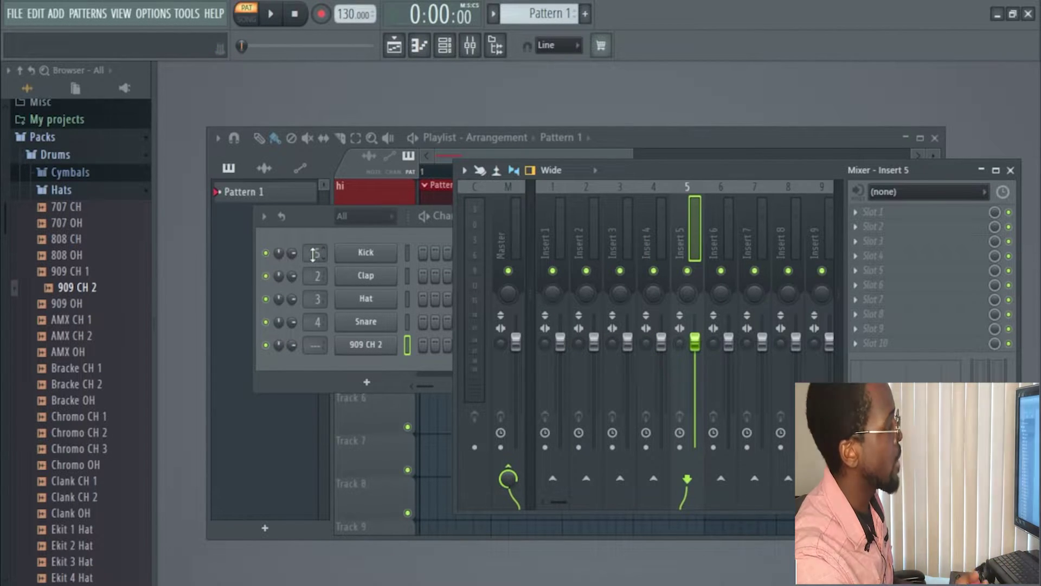
{"action": "left_click", "coordinate": [314, 254]}
{"action": "right_click", "coordinate": [315, 255]}
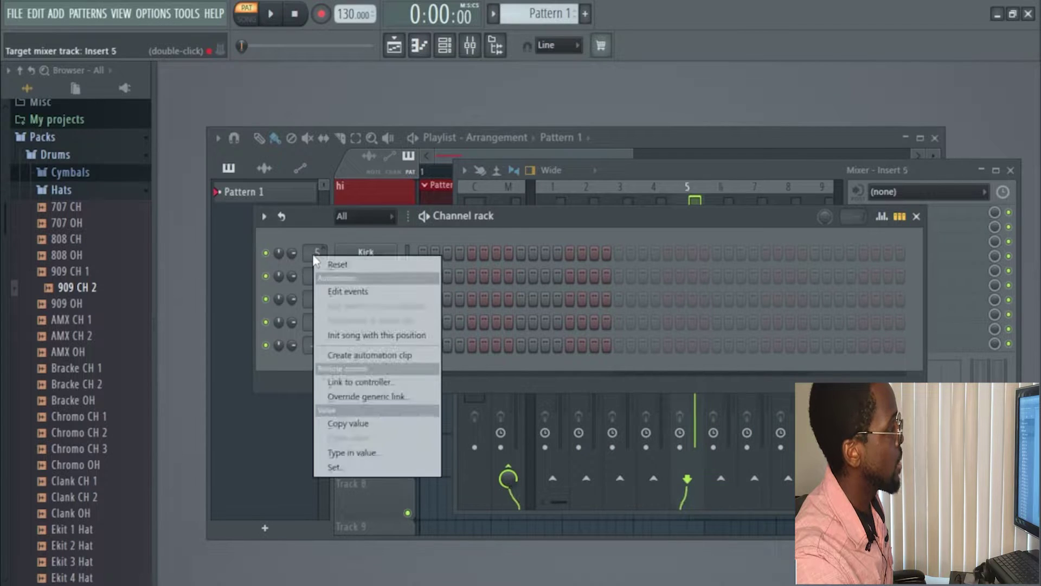
{"action": "left_click", "coordinate": [330, 266]}
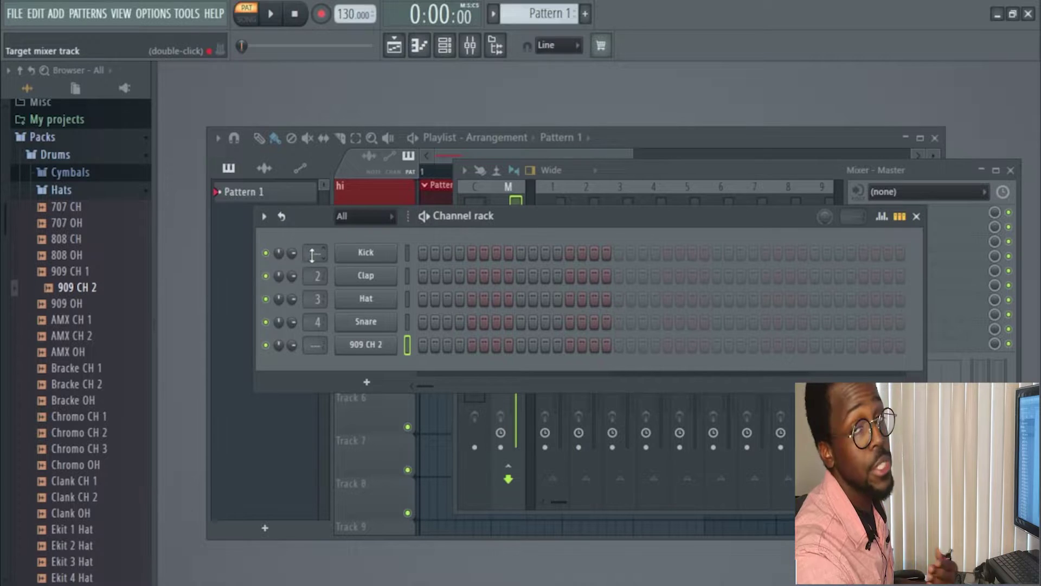
{"action": "scroll", "coordinate": [315, 253], "scroll_direction": "up", "scroll_amount": 1}
{"action": "scroll", "coordinate": [318, 275], "scroll_direction": "down", "scroll_amount": 1}
{"action": "scroll", "coordinate": [321, 300], "scroll_direction": "down", "scroll_amount": 1}
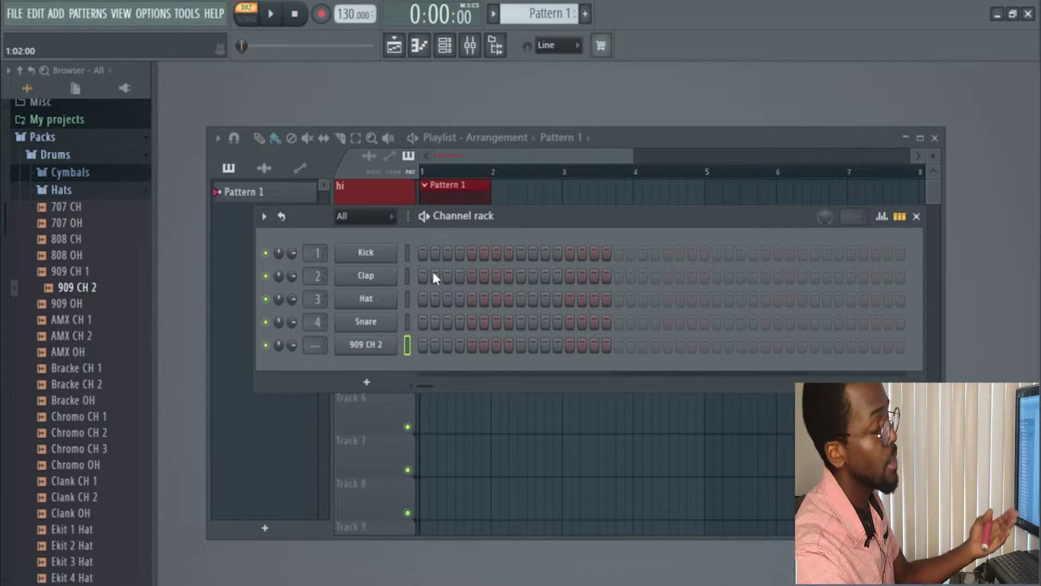
Preview the Filtered Kick, FPC 2 Kick and FPC 4 Kick samples in the browser.
{"action": "left_click", "coordinate": [72, 190]}
{"action": "scroll", "coordinate": [79, 219], "scroll_direction": "up", "scroll_amount": 3}
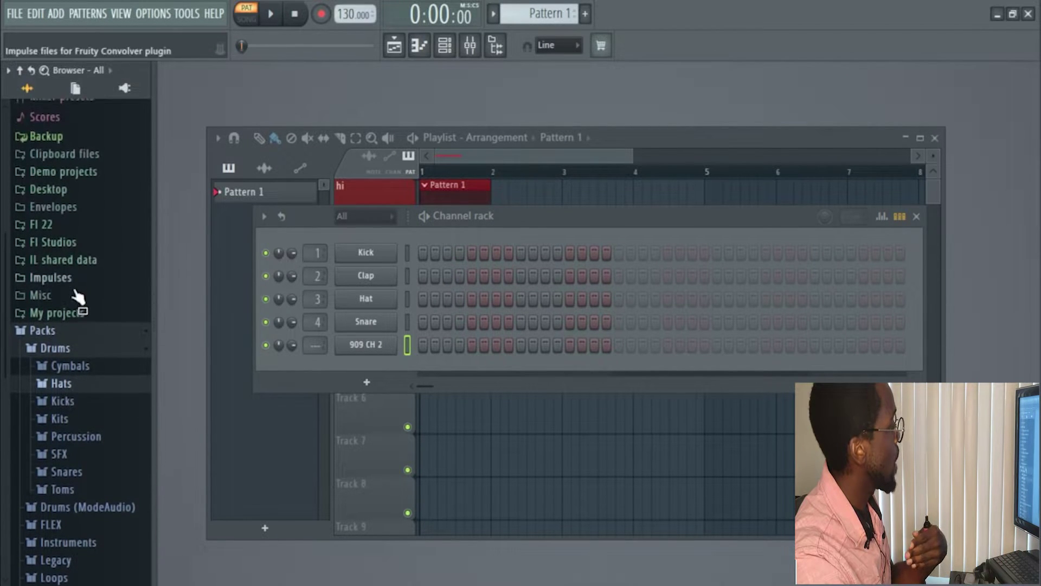
{"action": "left_click", "coordinate": [76, 399]}
{"action": "left_click", "coordinate": [78, 358]}
{"action": "left_click", "coordinate": [78, 386]}
{"action": "left_click", "coordinate": [83, 419]}
{"action": "left_click", "coordinate": [82, 212]}
{"action": "scroll", "coordinate": [86, 228], "scroll_direction": "up", "scroll_amount": 4}
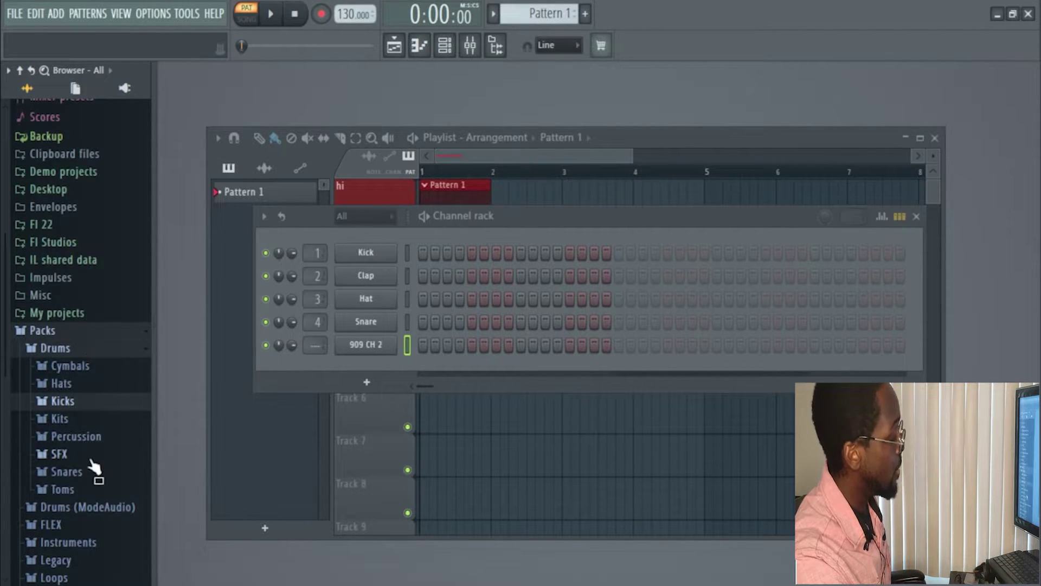
Load Kick (12) from Fl Studios > Kits > 1-J Dilla Kit > Kickz onto the Kick channel.
{"action": "left_click", "coordinate": [68, 244]}
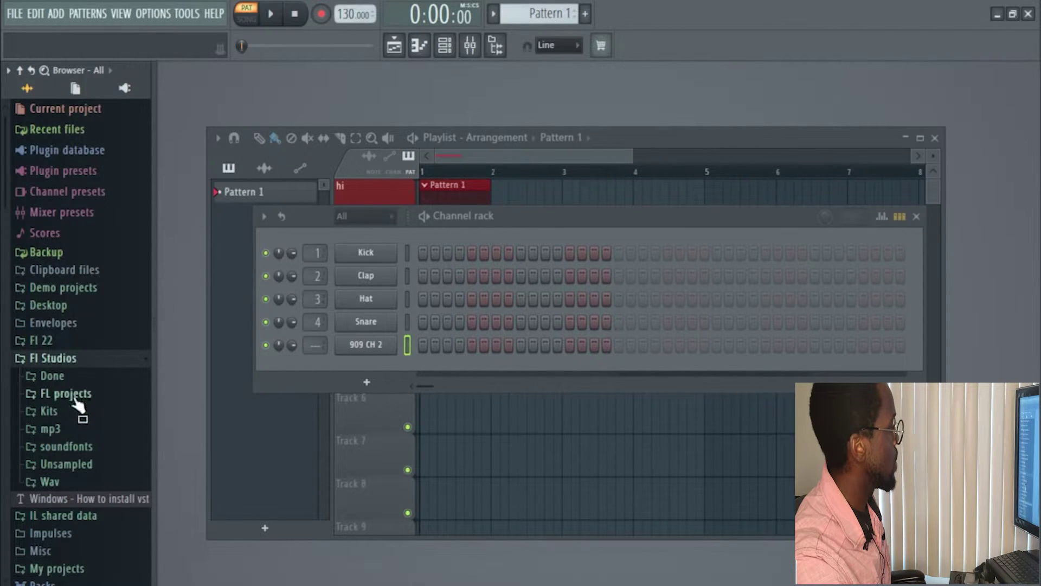
{"action": "left_click", "coordinate": [65, 416]}
{"action": "left_click", "coordinate": [69, 299]}
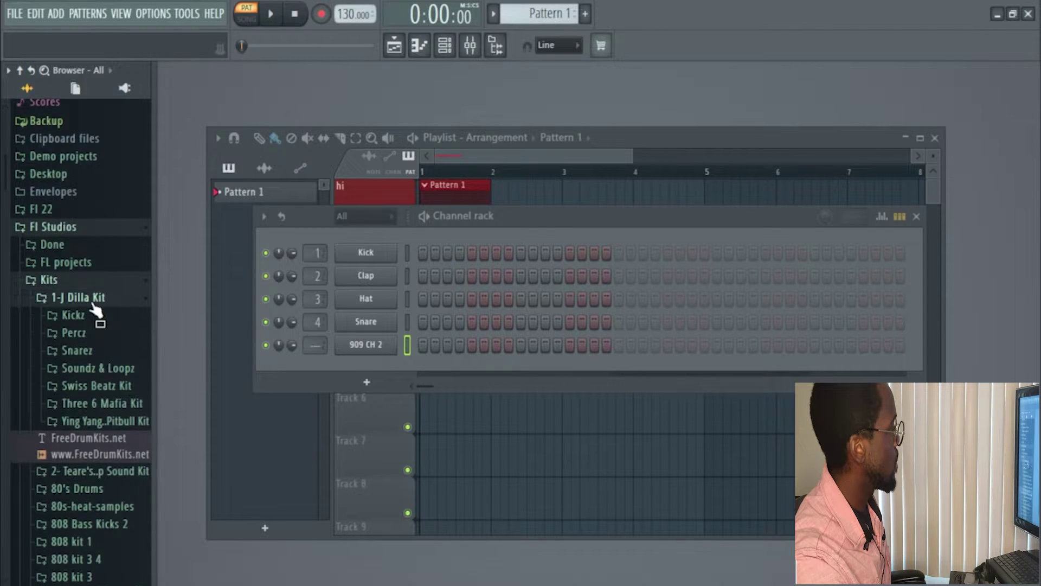
{"action": "left_click", "coordinate": [73, 316]}
{"action": "left_click_drag", "start_coordinate": [81, 301], "coordinate": [376, 254]}
Turn on the first kick step and play the beat to hear it.
{"action": "left_click", "coordinate": [423, 252]}
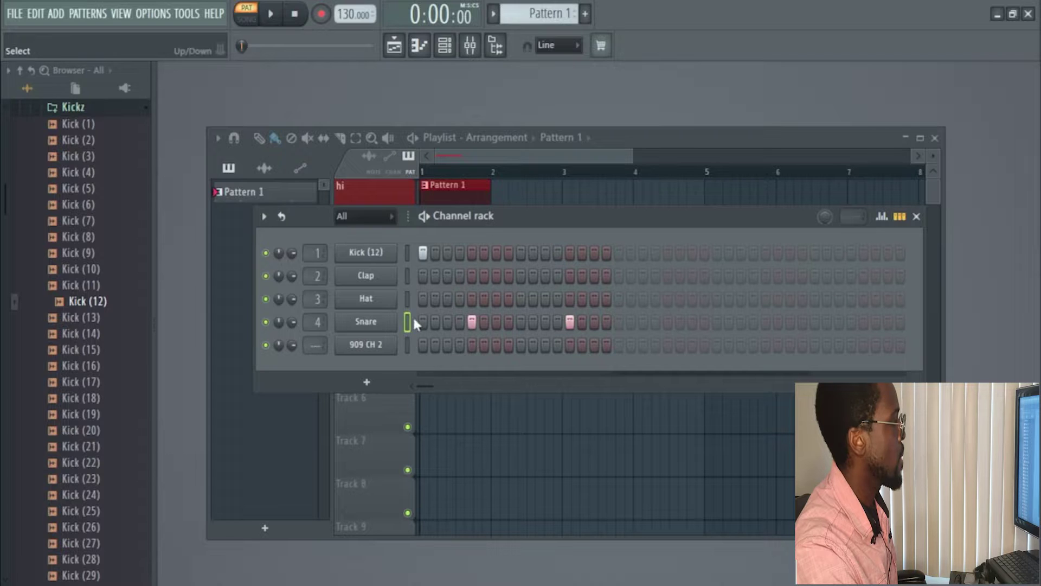
{"action": "right_click", "coordinate": [382, 293]}
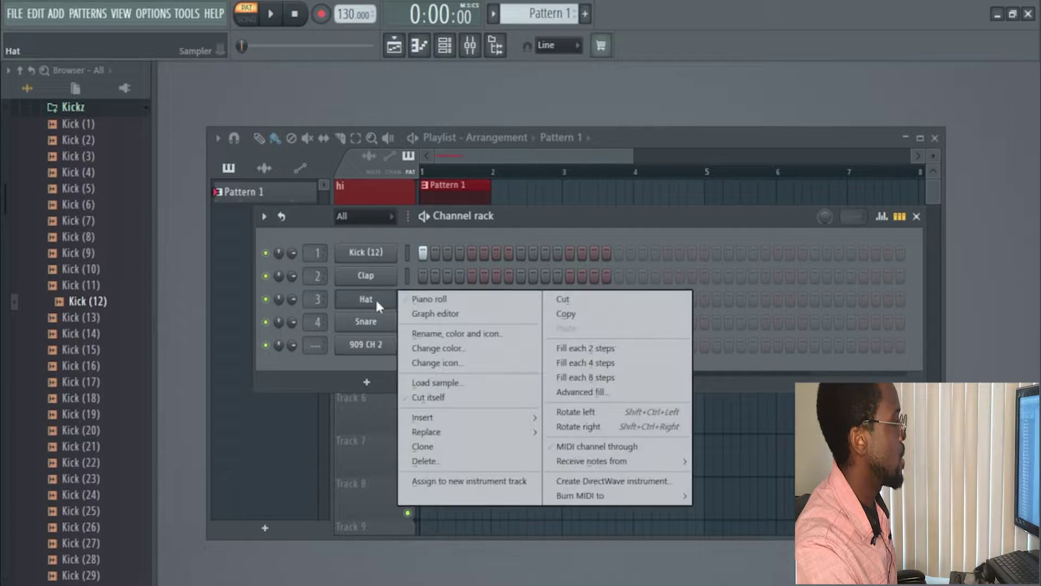
{"action": "key", "text": "Escape"}
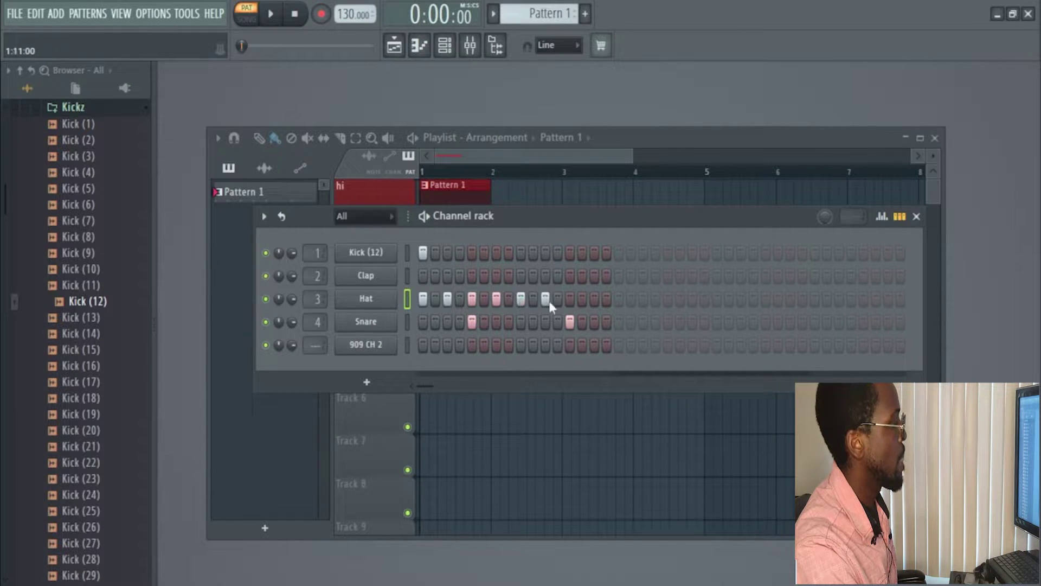
{"action": "left_click", "coordinate": [272, 14]}
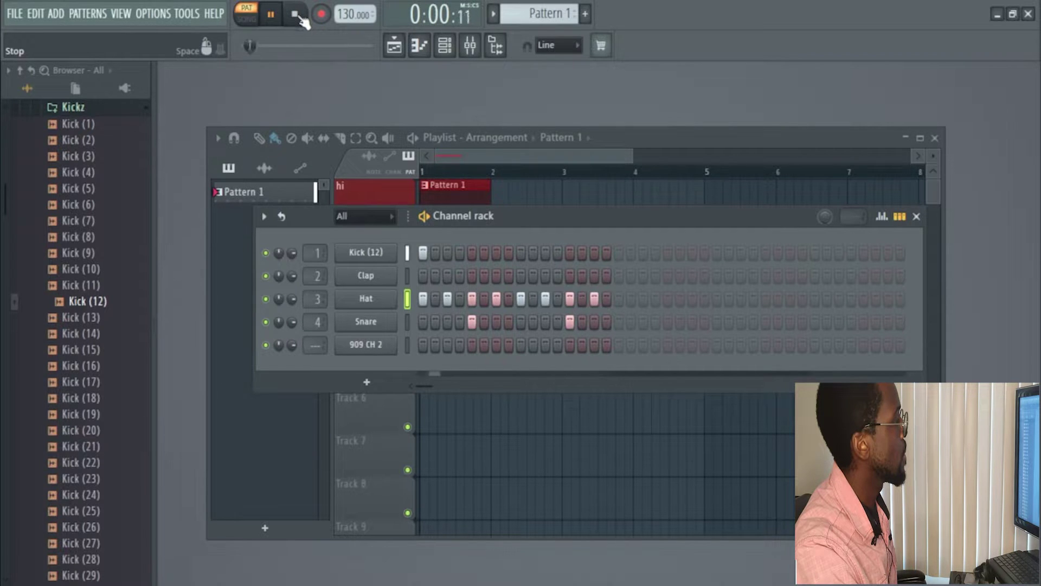
{"action": "left_click", "coordinate": [296, 15]}
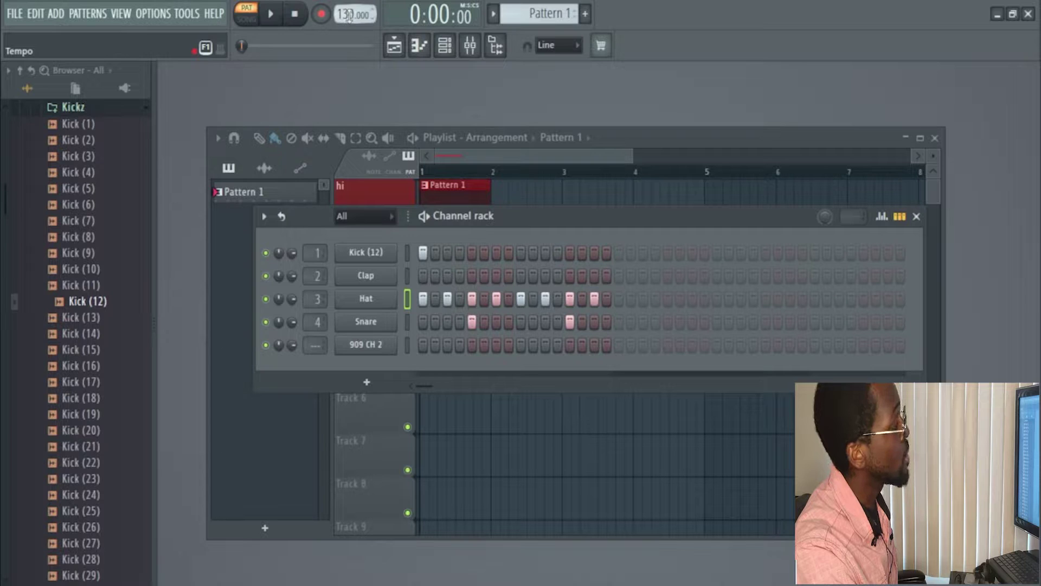
Lower the tempo from 130 to 104 BPM and play the beat again.
{"action": "left_click_drag", "start_coordinate": [349, 15], "coordinate": [349, 32]}
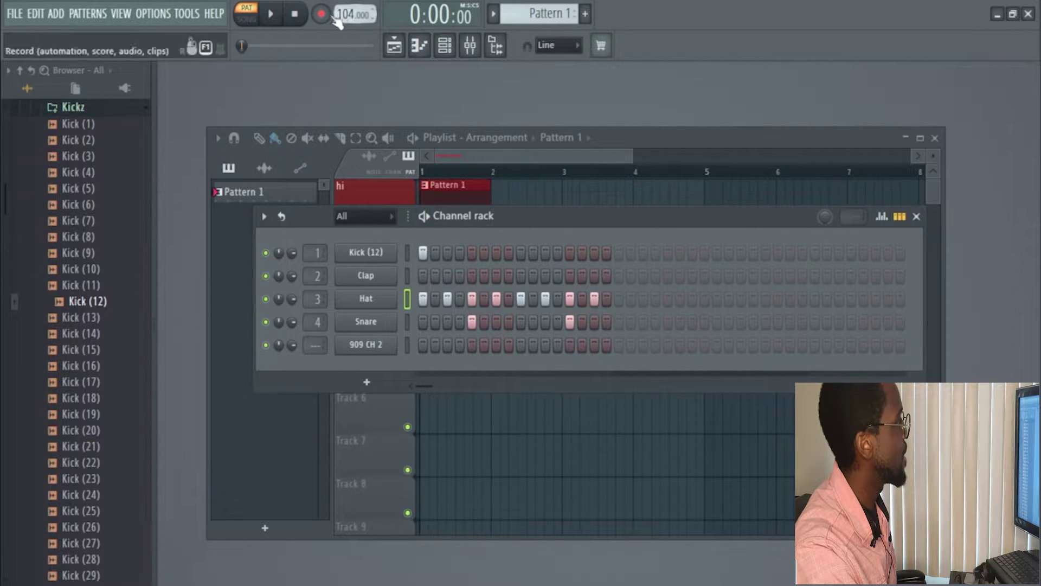
{"action": "left_click", "coordinate": [282, 18]}
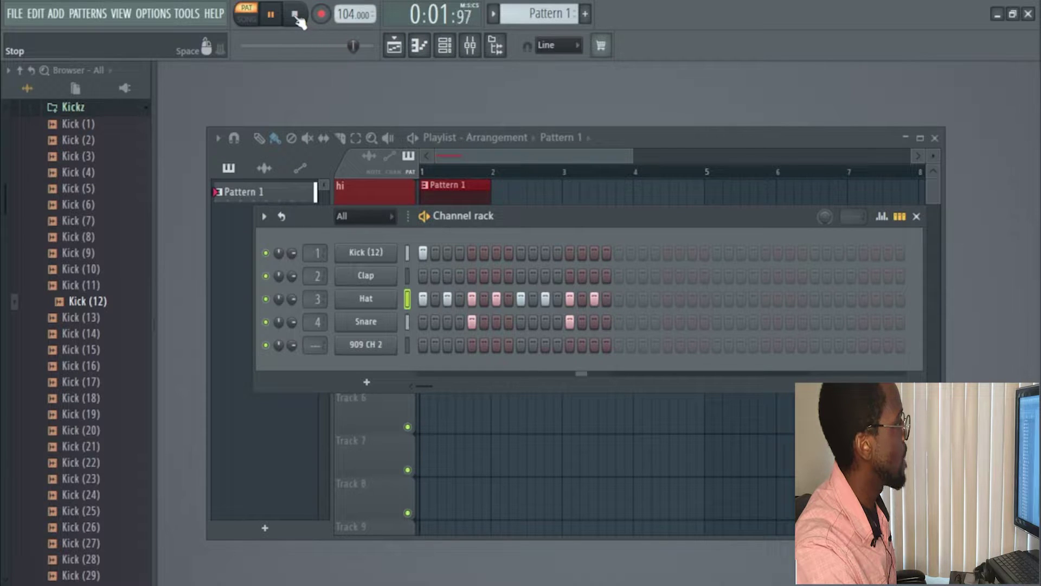
{"action": "left_click", "coordinate": [295, 16]}
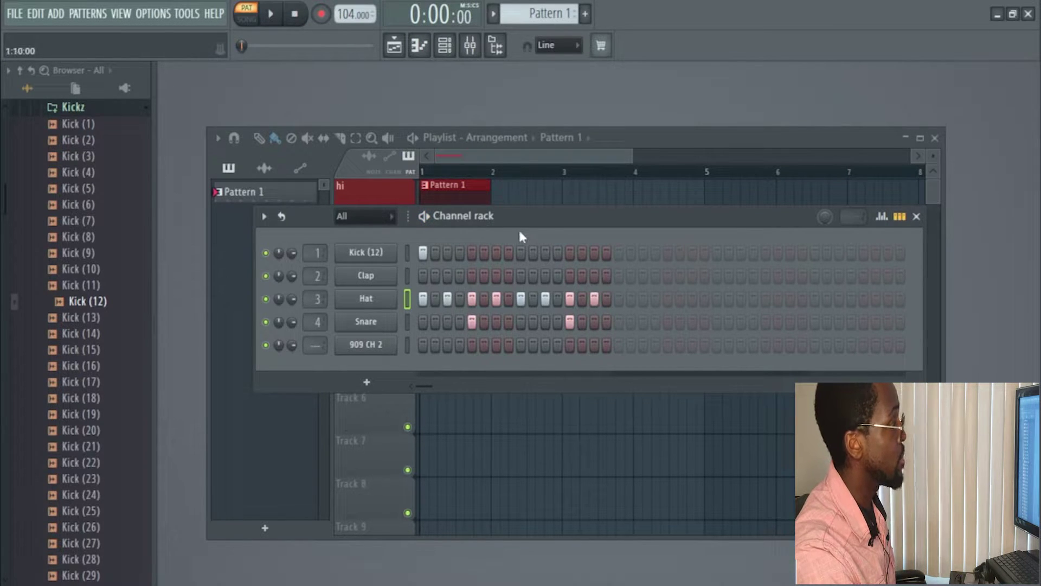
Create a new pattern named 'there'.
{"action": "left_click_drag", "start_coordinate": [518, 226], "coordinate": [518, 307]}
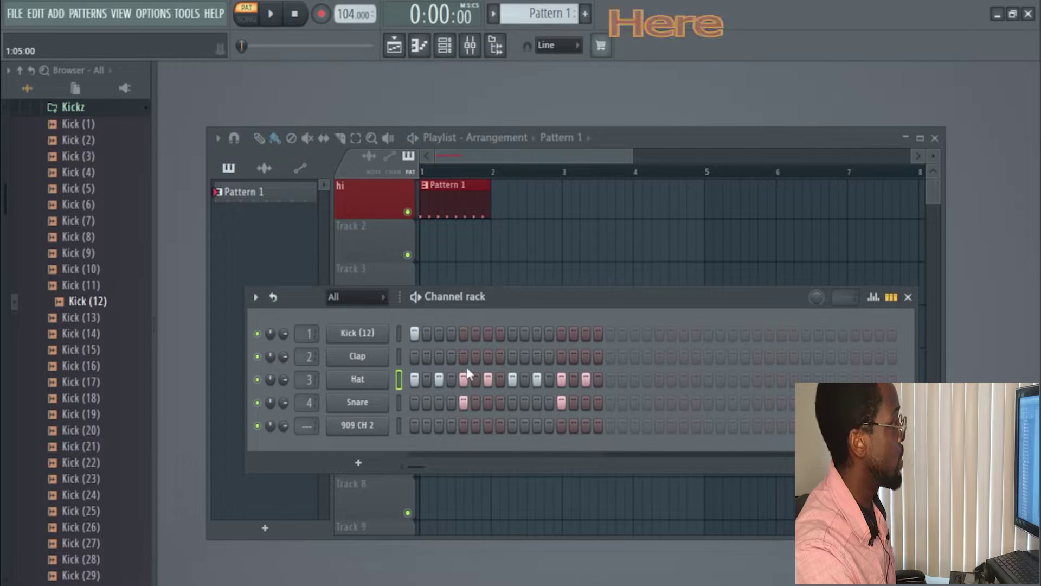
{"action": "left_click", "coordinate": [587, 15]}
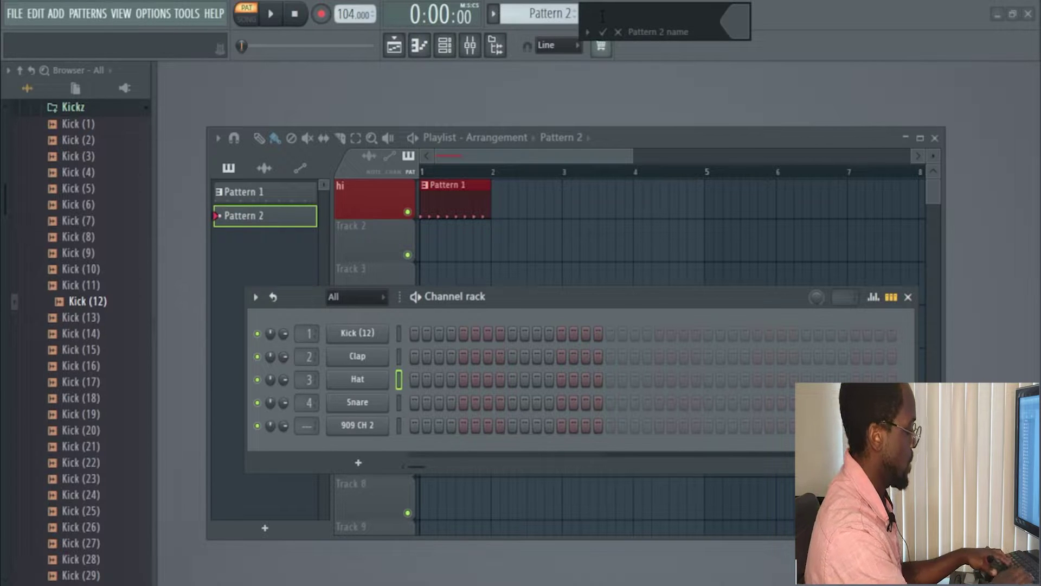
{"action": "type", "text": "there"}
{"action": "key", "text": "Return"}
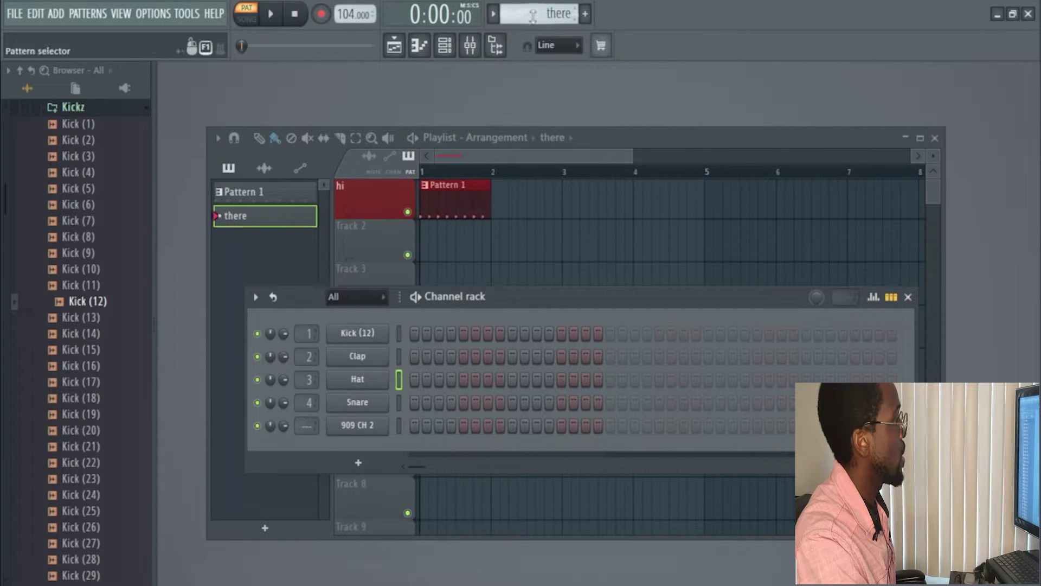
Add snare hits to 'there' and play it, then Pattern 1, for comparison.
{"action": "scroll", "coordinate": [533, 15], "scroll_direction": "up", "scroll_amount": 1}
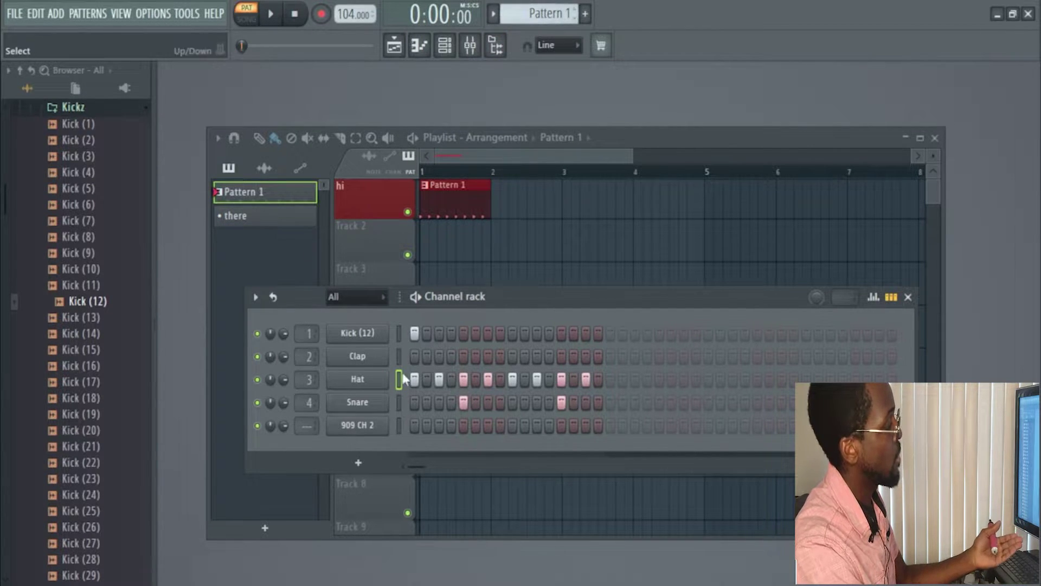
{"action": "scroll", "coordinate": [533, 15], "scroll_direction": "down", "scroll_amount": 1}
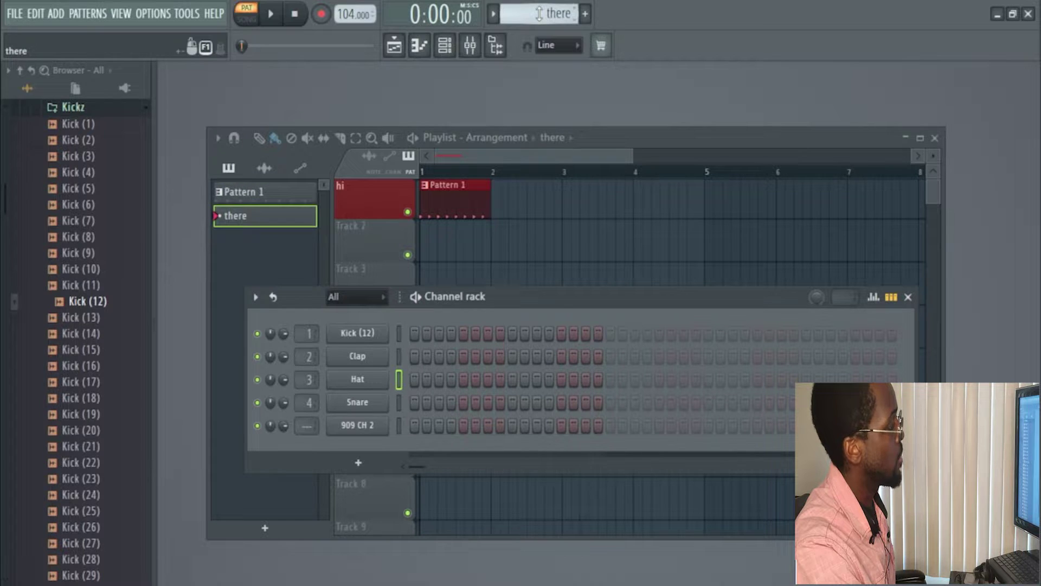
{"action": "left_click", "coordinate": [462, 401]}
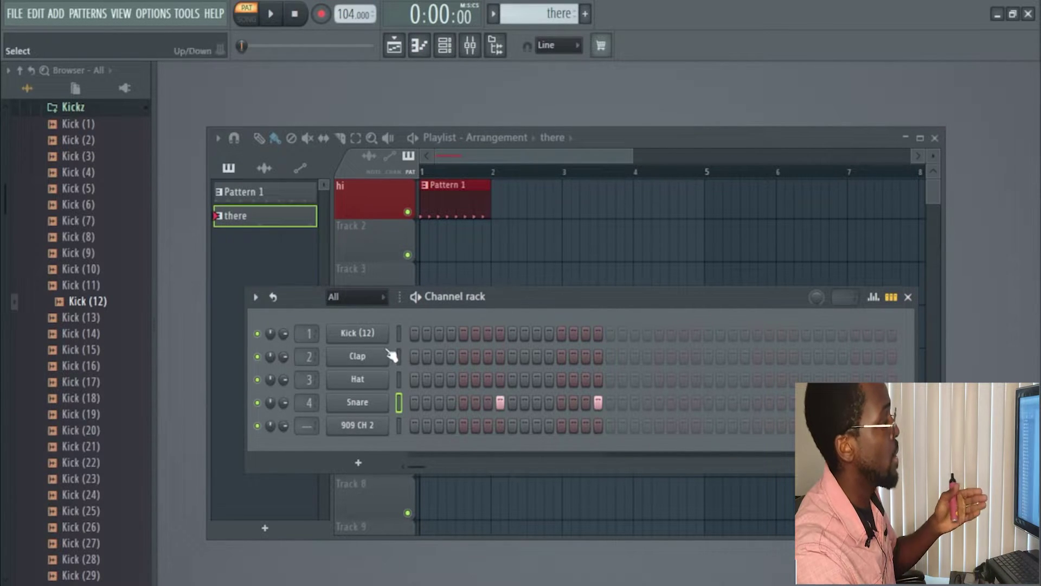
{"action": "left_click", "coordinate": [272, 17]}
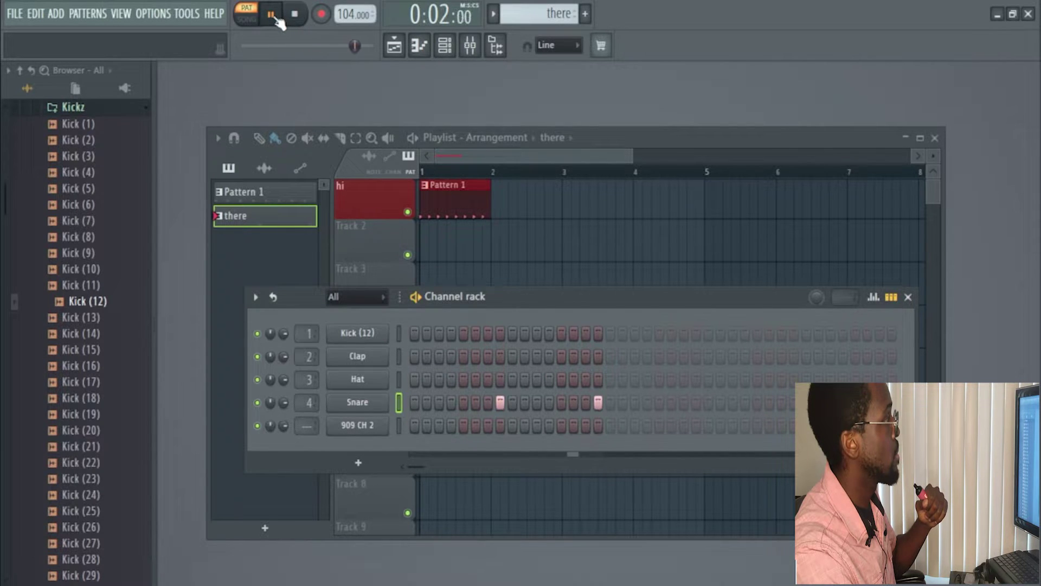
{"action": "left_click", "coordinate": [294, 15]}
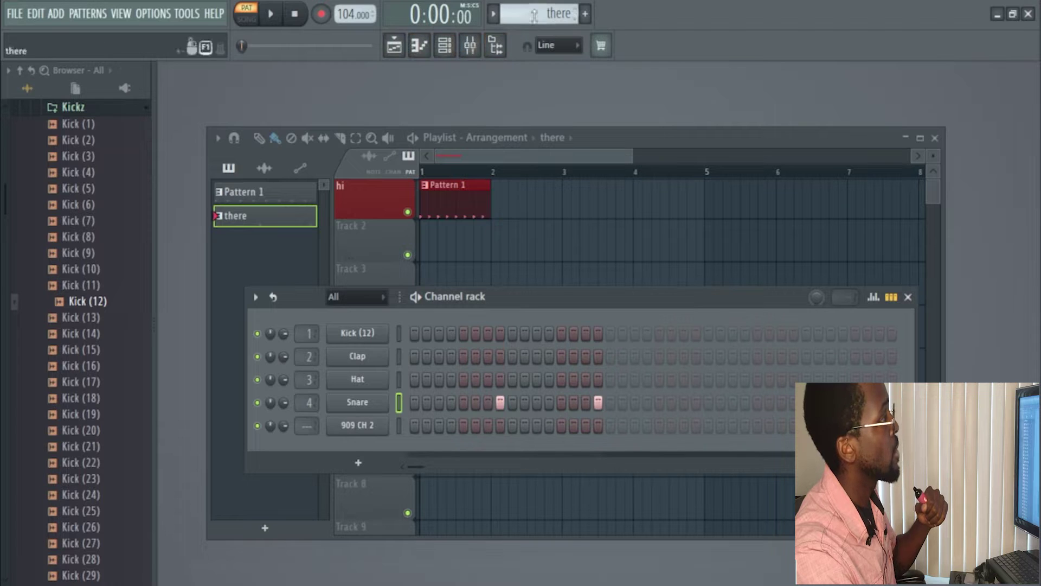
{"action": "scroll", "coordinate": [534, 15], "scroll_direction": "up", "scroll_amount": 1}
{"action": "left_click", "coordinate": [273, 17]}
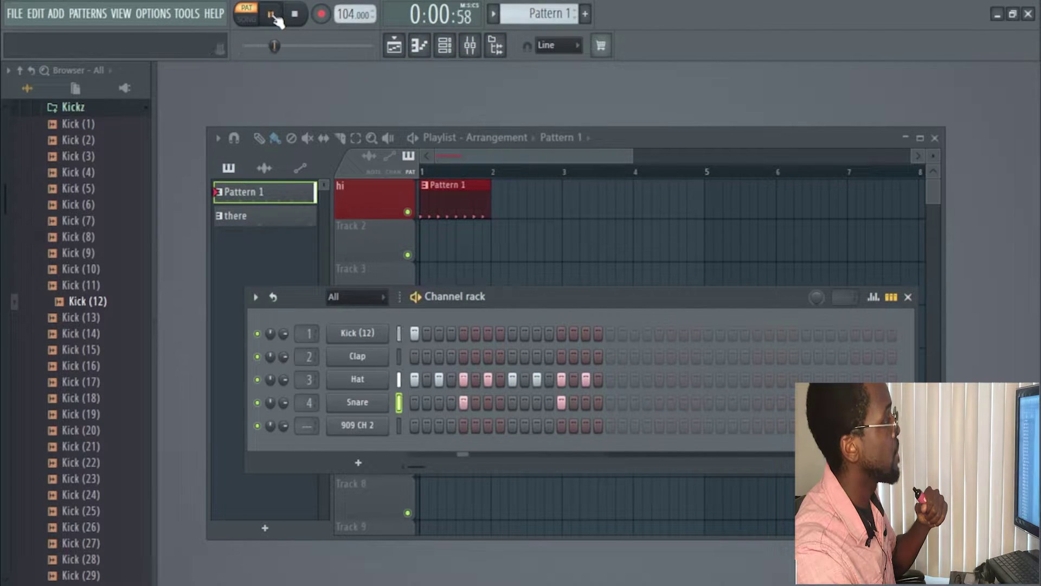
{"action": "left_click", "coordinate": [297, 17]}
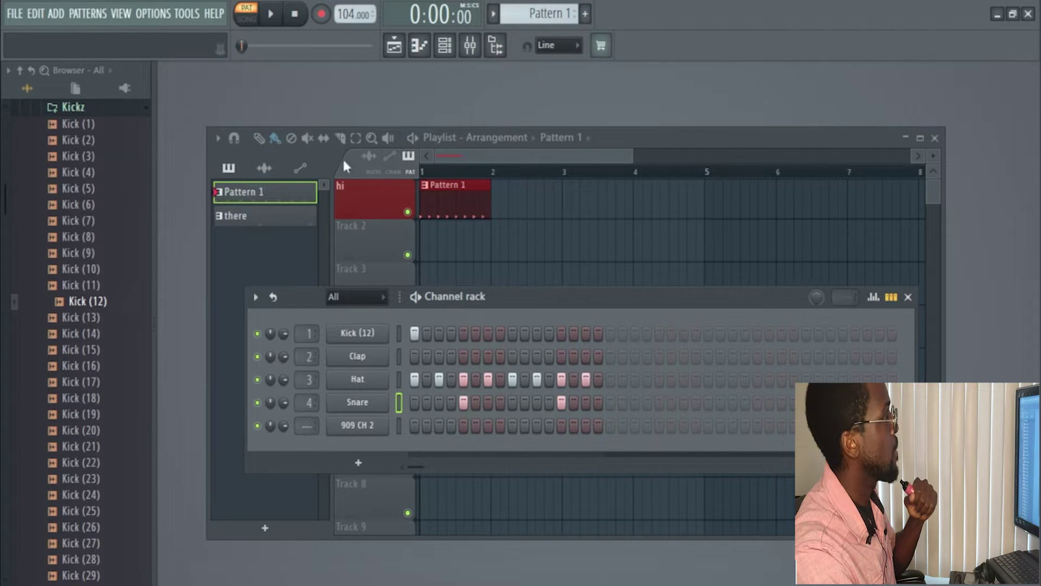
Place 'there' at bar 1 of Track 2, play the arrangement in SONG mode, then return to PAT.
{"action": "left_click_drag", "start_coordinate": [271, 219], "coordinate": [432, 242]}
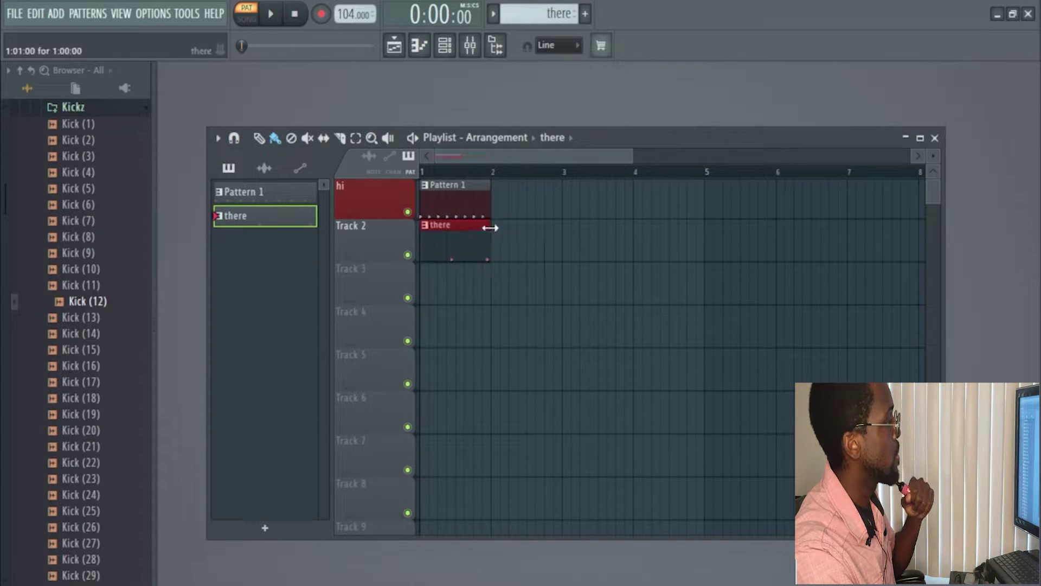
{"action": "left_click", "coordinate": [247, 19]}
{"action": "left_click", "coordinate": [271, 15]}
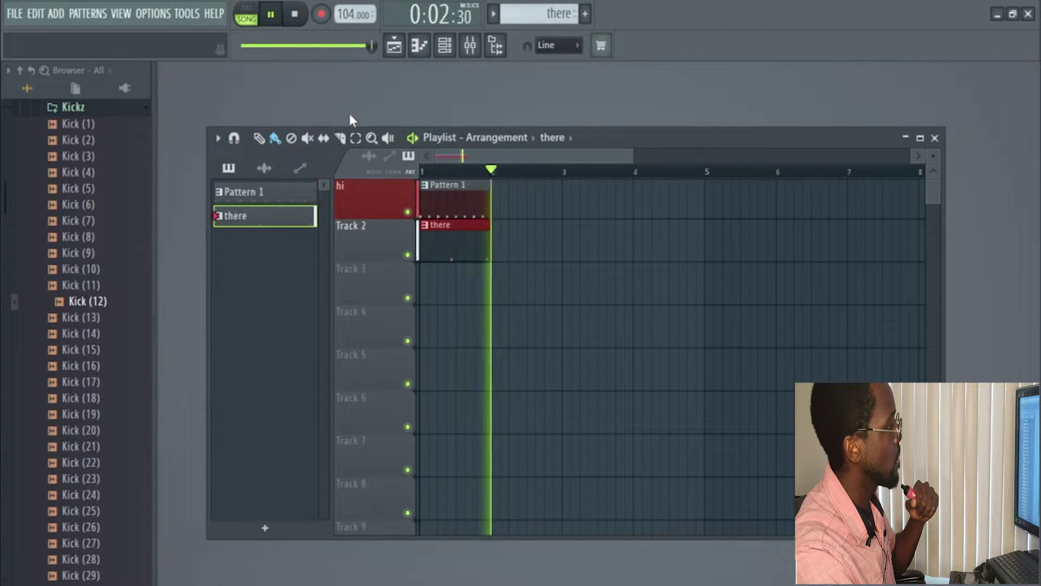
{"action": "left_click", "coordinate": [295, 22]}
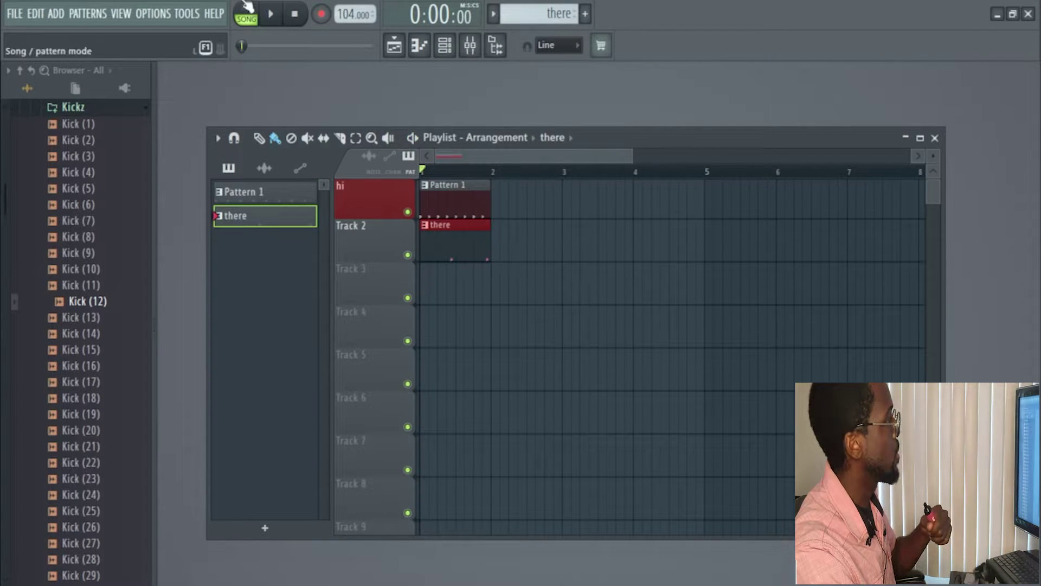
{"action": "left_click", "coordinate": [248, 22]}
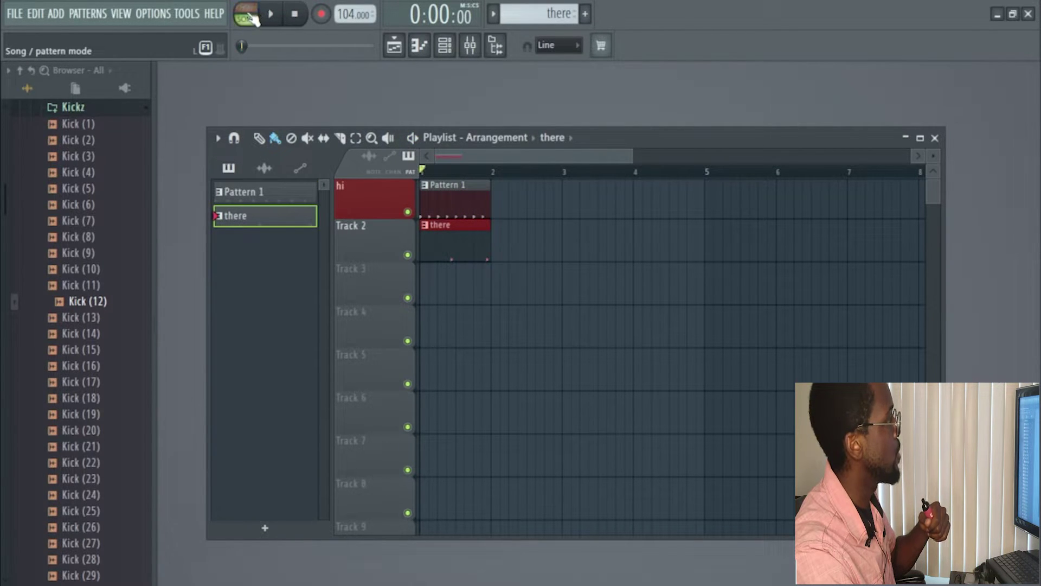
Add a BeepMap instrument channel, then open the Hat channel's settings showing Hat Basic.wav.
{"action": "left_click", "coordinate": [445, 53]}
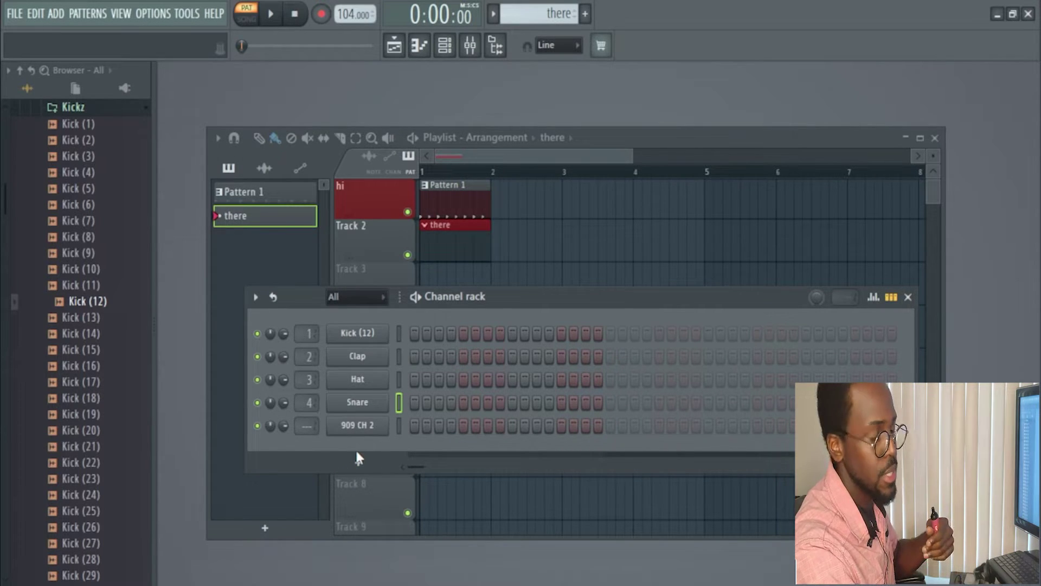
{"action": "left_click", "coordinate": [359, 465]}
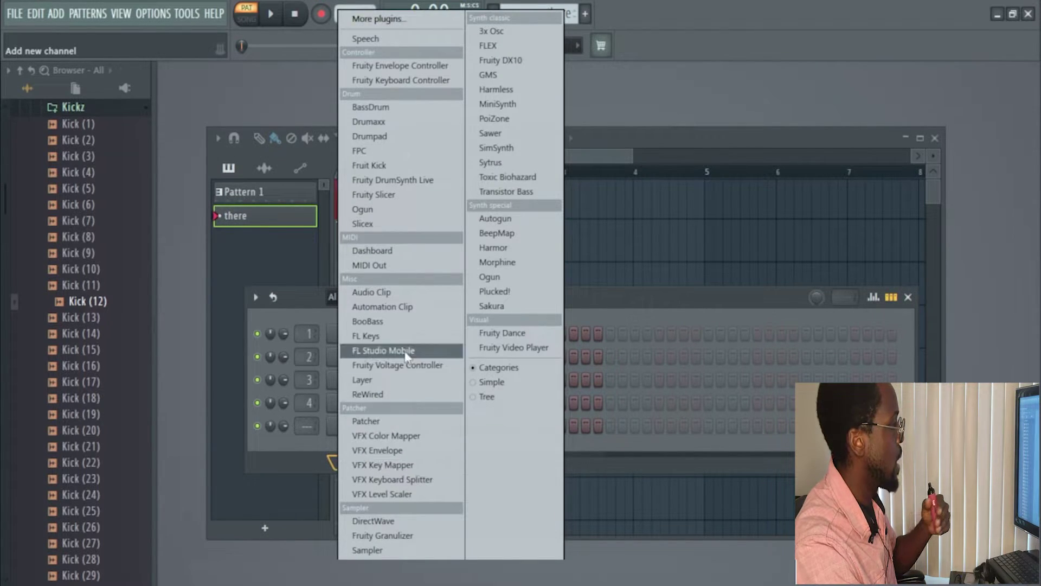
{"action": "left_click", "coordinate": [507, 234]}
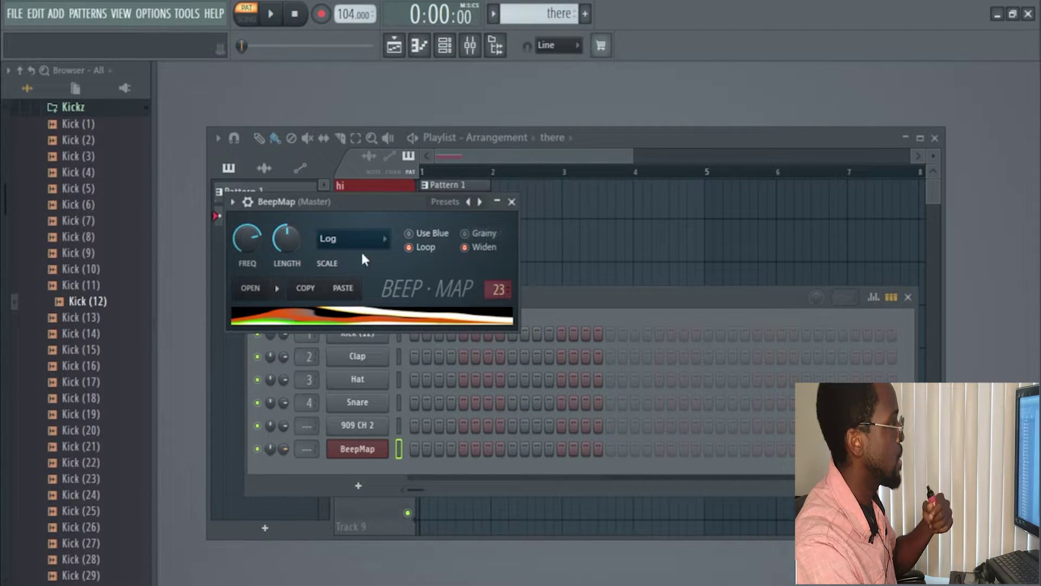
{"action": "left_click", "coordinate": [512, 202]}
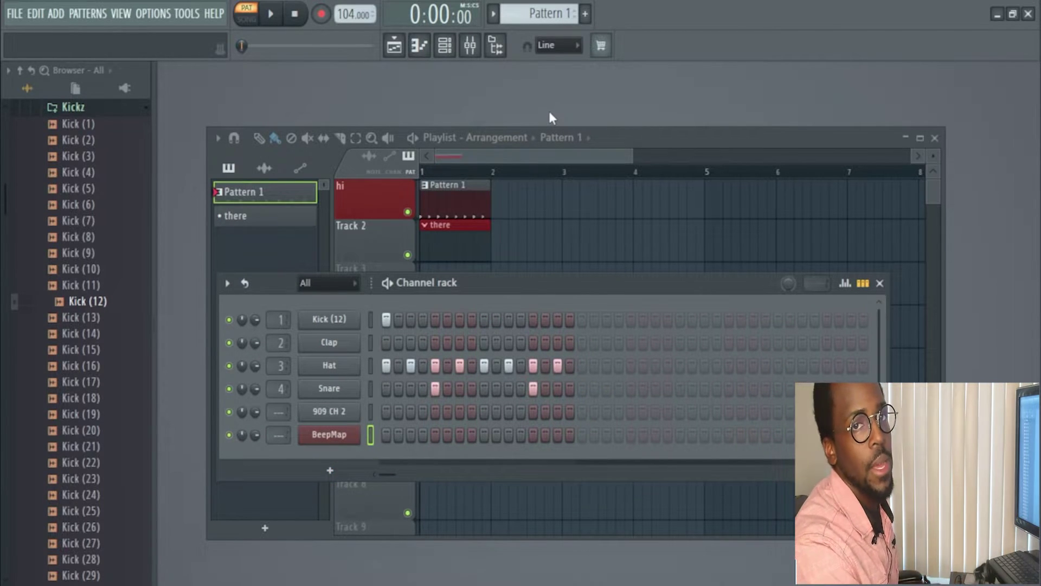
{"action": "left_click", "coordinate": [329, 366]}
{"action": "left_click_drag", "start_coordinate": [365, 139], "coordinate": [620, 135]}
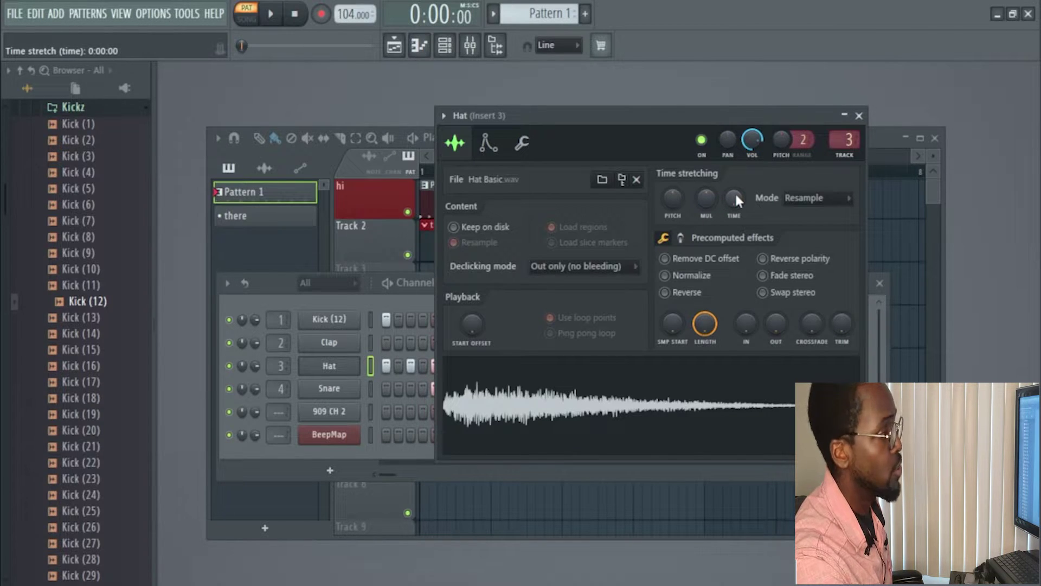
Audition the Hat pitched up 300 cents, then reset its pitch to default and close its settings.
{"action": "left_click", "coordinate": [278, 22]}
{"action": "left_click_drag", "start_coordinate": [669, 198], "coordinate": [669, 230]}
{"action": "key", "text": "space"}
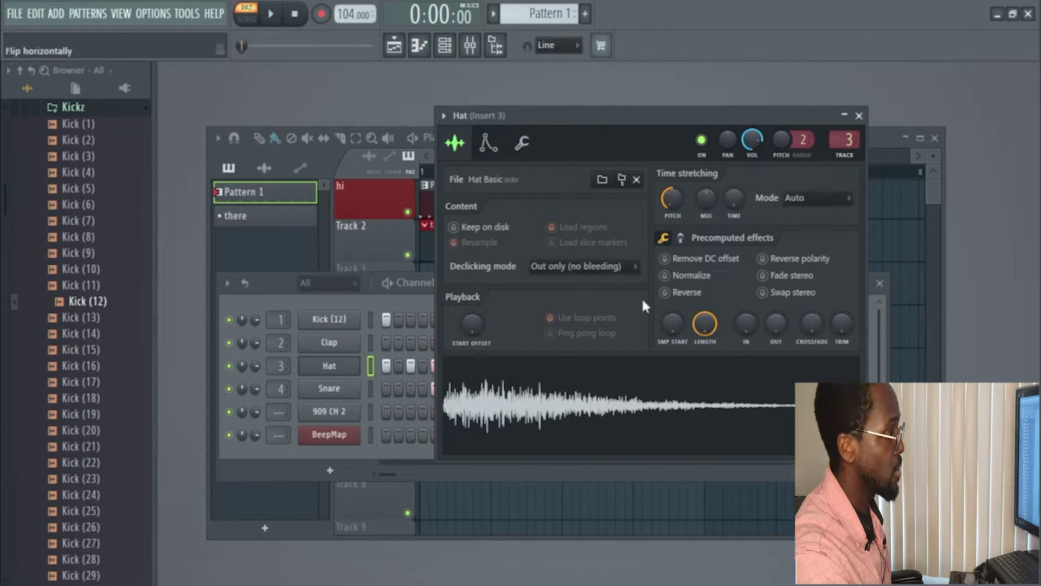
{"action": "right_click", "coordinate": [671, 199]}
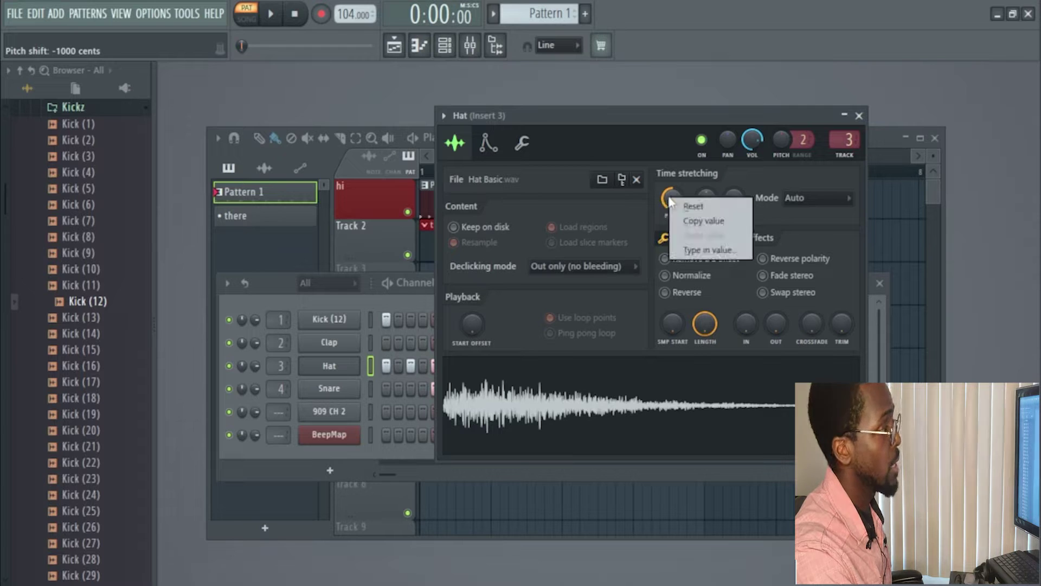
{"action": "left_click", "coordinate": [703, 207]}
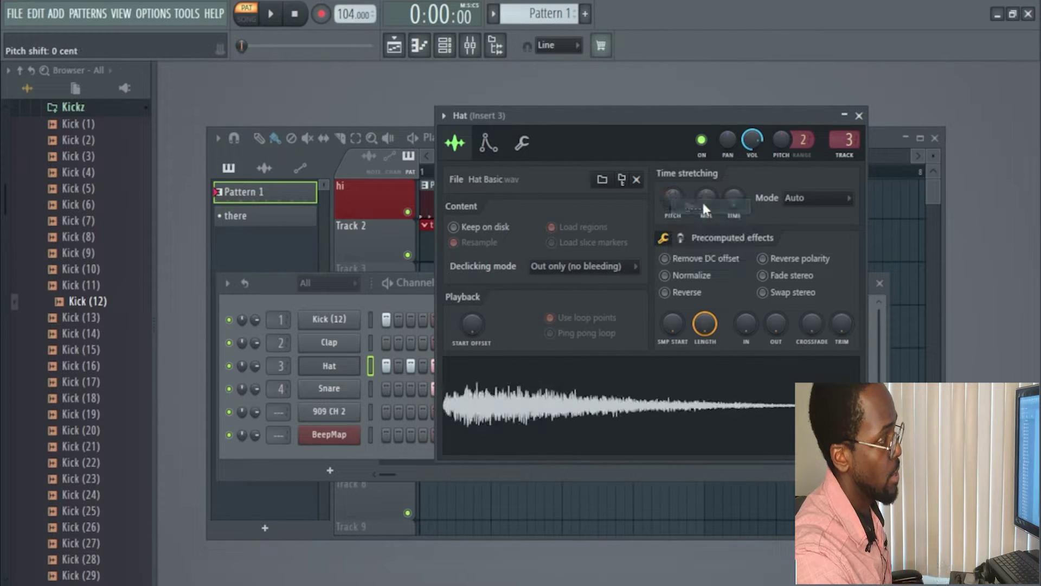
{"action": "left_click", "coordinate": [859, 116]}
In the Hat graph editor, raise one step to D# and lower another to A#4, reviewing the other tabs.
{"action": "left_click", "coordinate": [845, 283]}
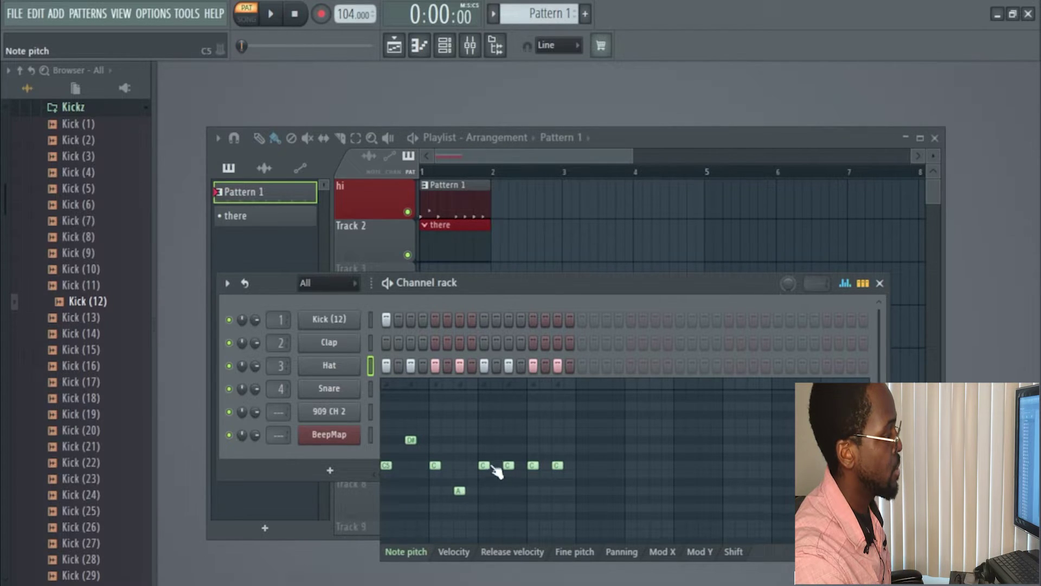
{"action": "left_click_drag", "start_coordinate": [498, 469], "coordinate": [510, 448]}
{"action": "left_click", "coordinate": [464, 551]}
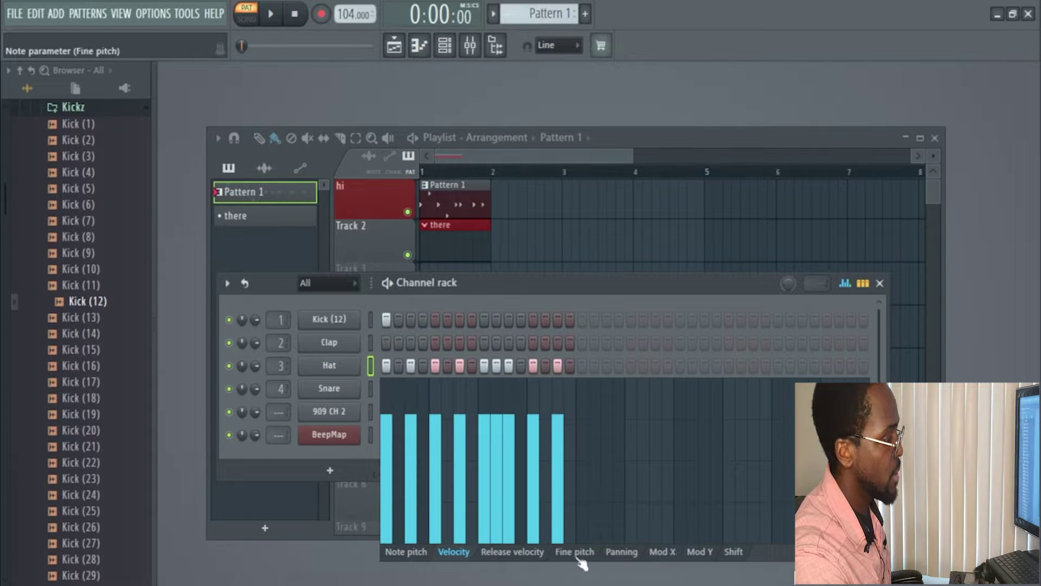
{"action": "left_click", "coordinate": [524, 552]}
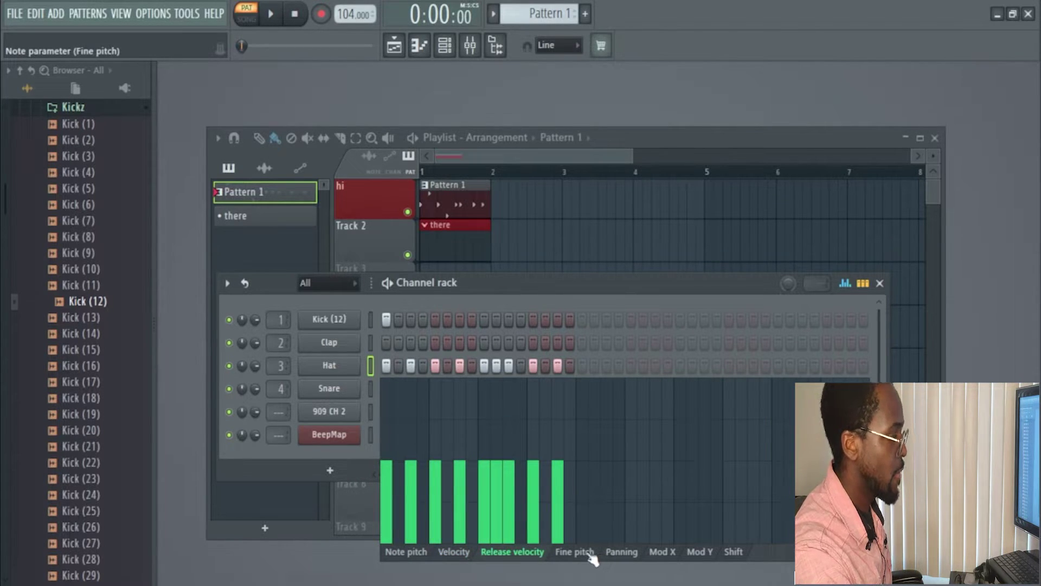
{"action": "left_click", "coordinate": [591, 554]}
{"action": "left_click", "coordinate": [624, 552]}
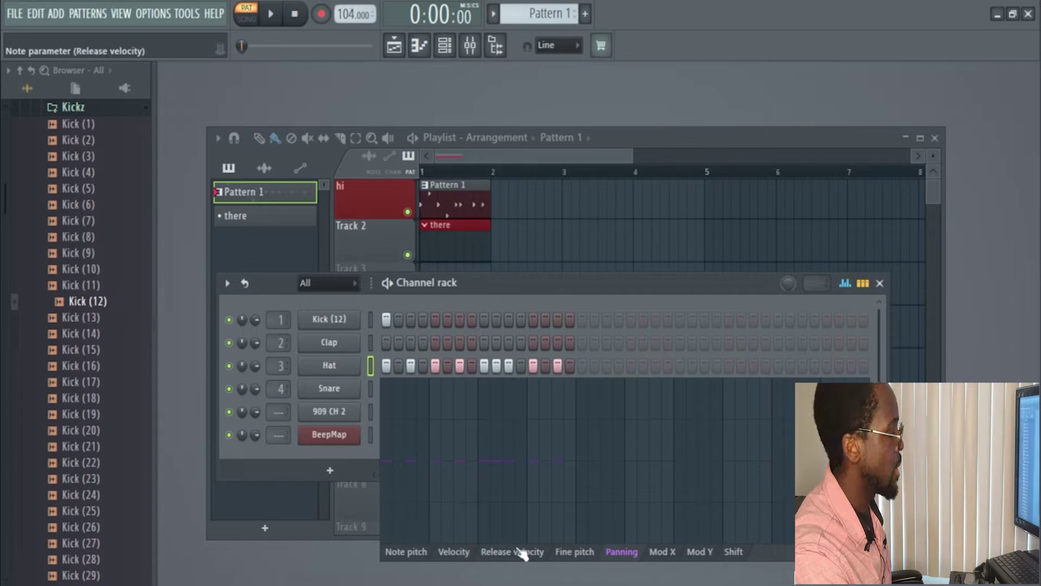
{"action": "left_click", "coordinate": [412, 553]}
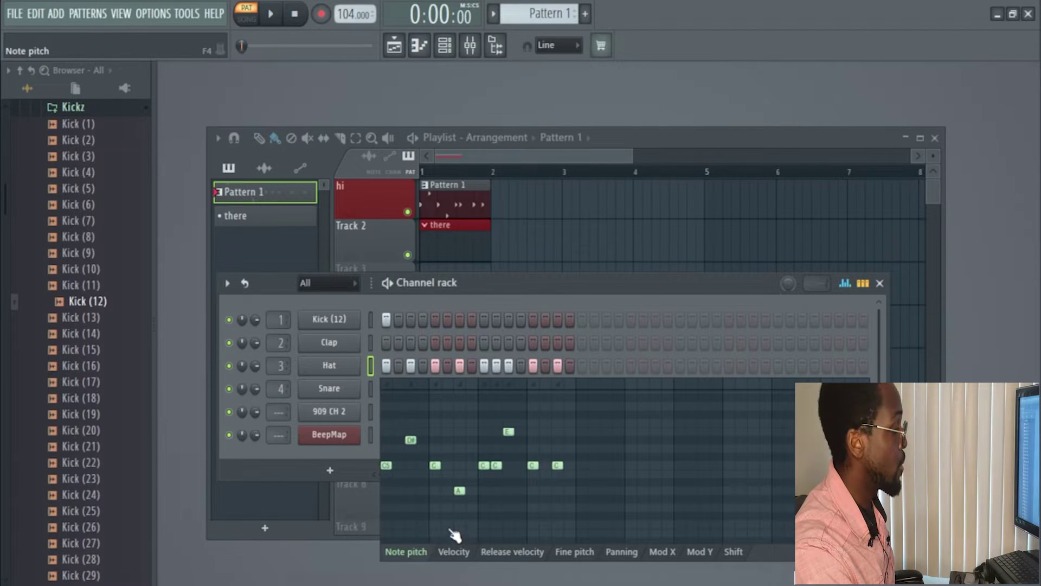
{"action": "left_click_drag", "start_coordinate": [487, 471], "coordinate": [487, 486]}
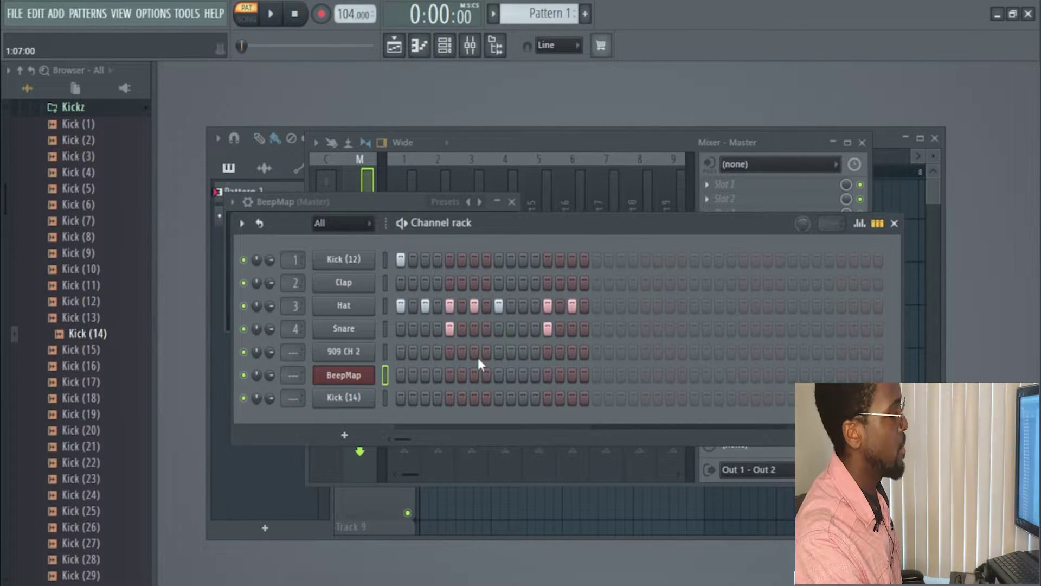
Add a BooBass instrument channel to the Channel rack and move its window aside.
{"action": "left_click", "coordinate": [343, 437]}
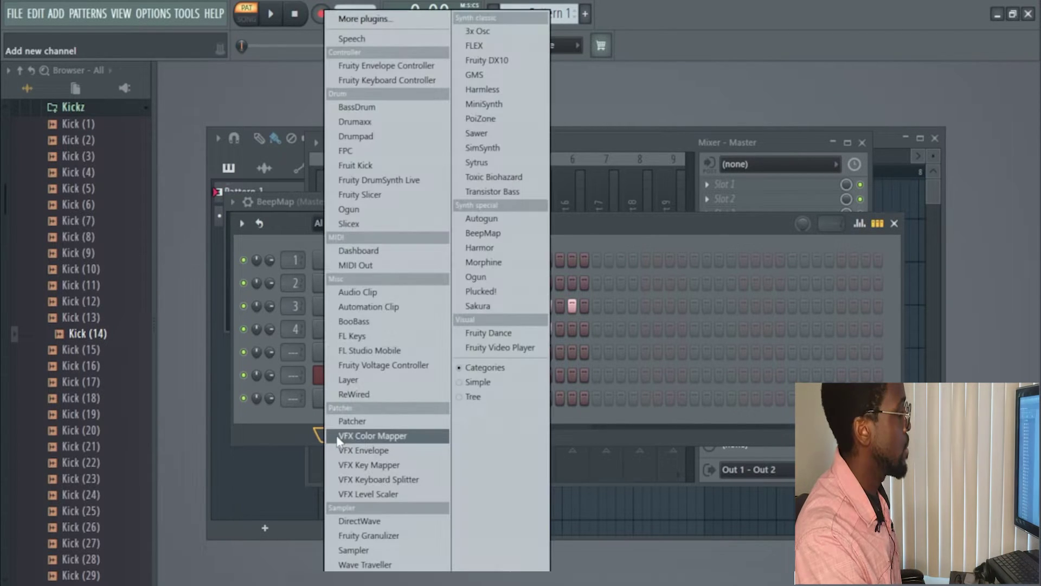
{"action": "left_click", "coordinate": [377, 323]}
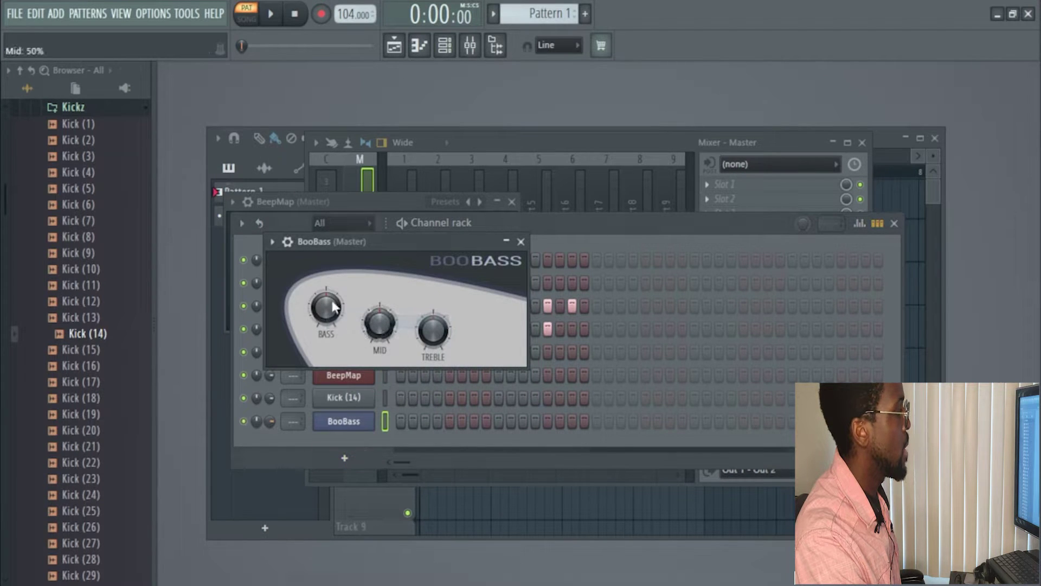
{"action": "left_click_drag", "start_coordinate": [397, 252], "coordinate": [748, 186]}
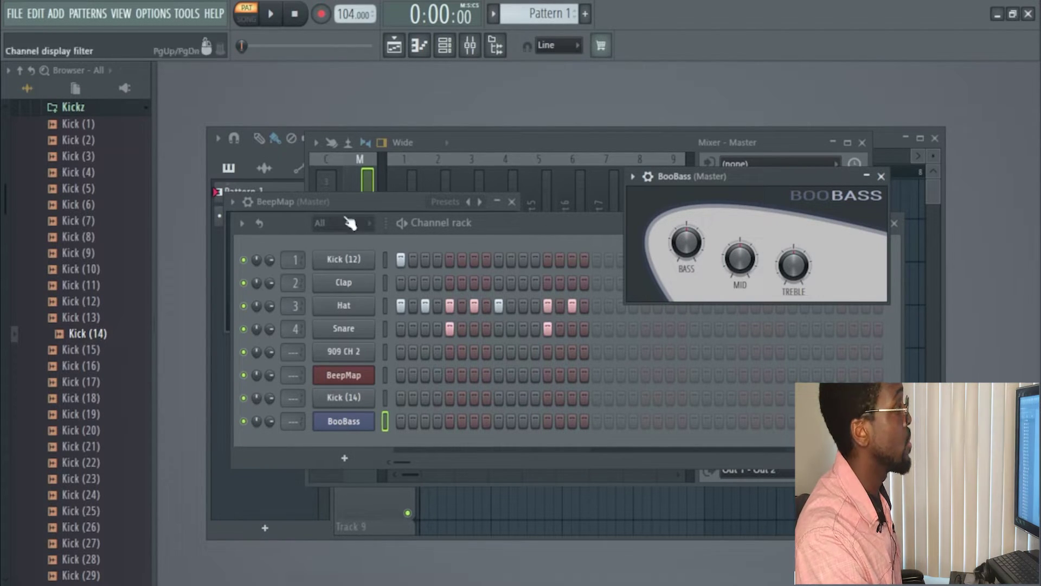
Turn on the first BooBass step and play the pattern to hear it.
{"action": "left_click", "coordinate": [419, 46]}
{"action": "key", "text": "F7"}
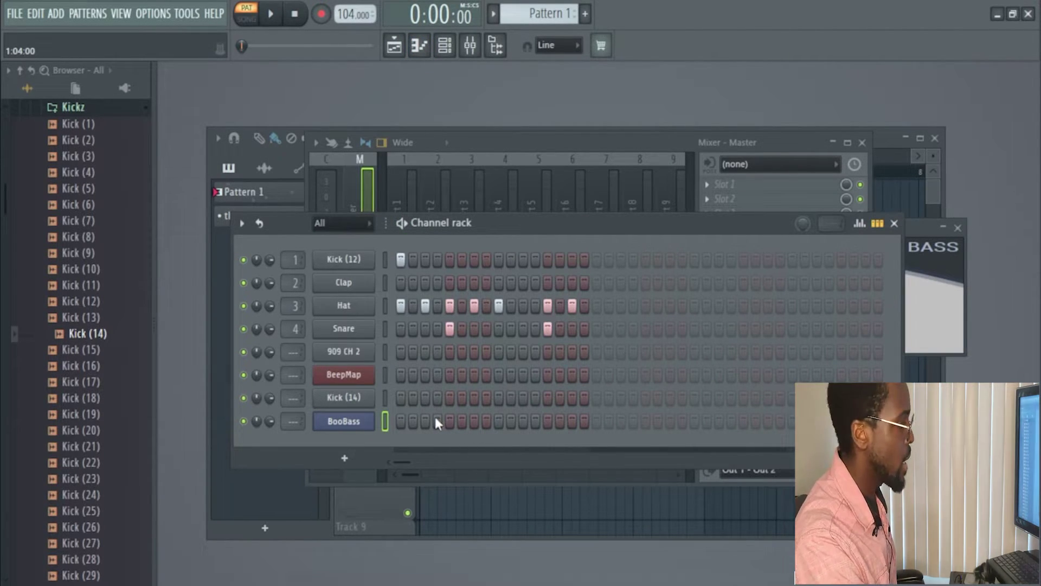
{"action": "left_click", "coordinate": [400, 421]}
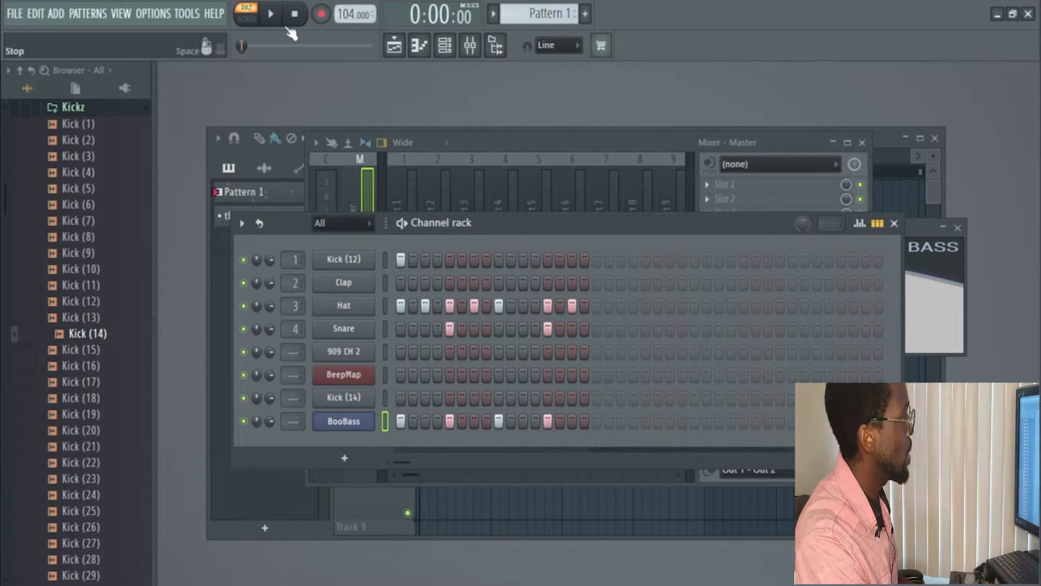
{"action": "left_click", "coordinate": [270, 13]}
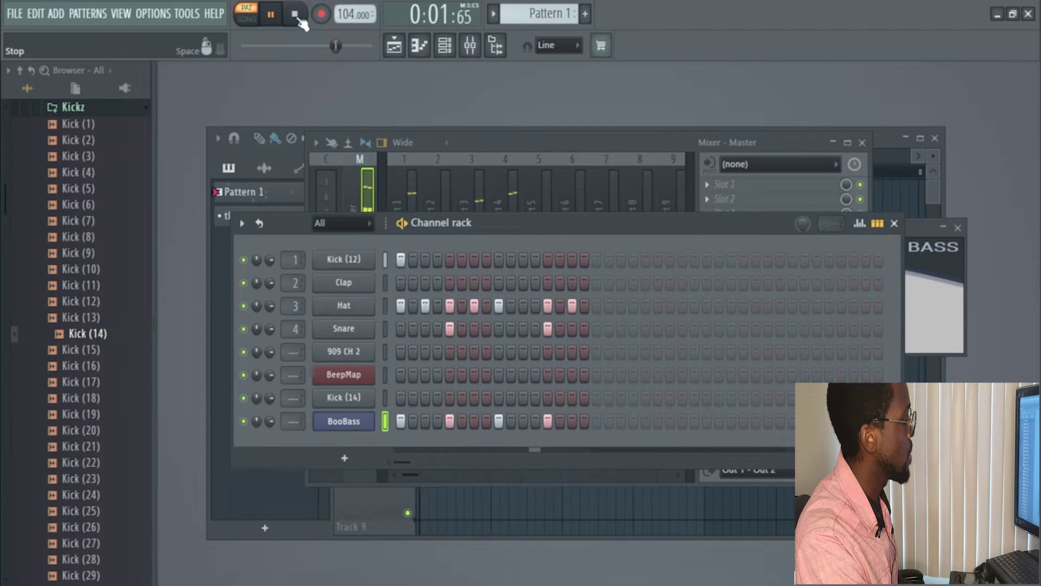
{"action": "left_click", "coordinate": [295, 16]}
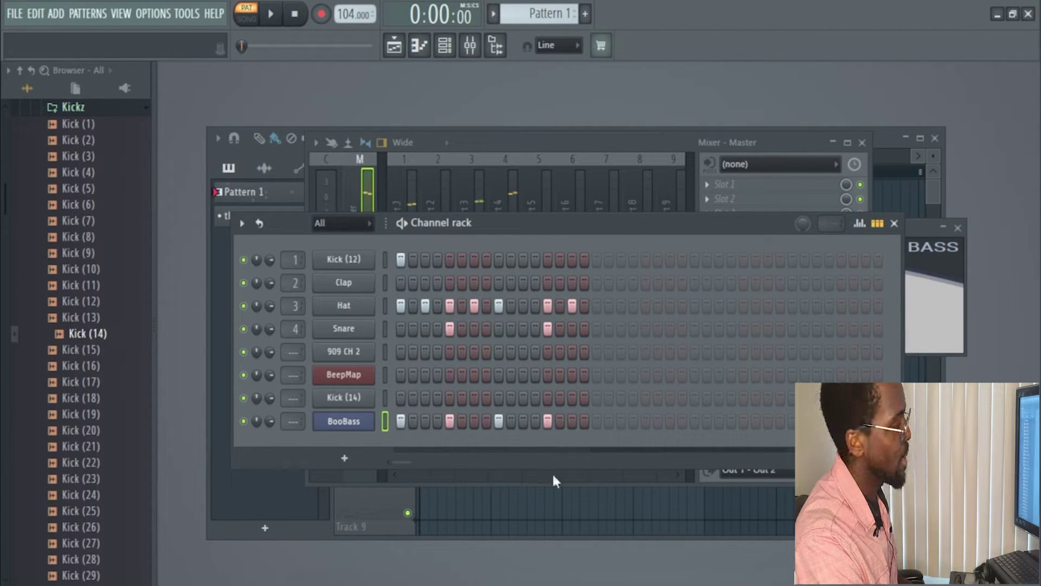
Open the BooBass piano roll with the paint tool and audition keys from C5 to around A#5.
{"action": "left_click", "coordinate": [420, 45]}
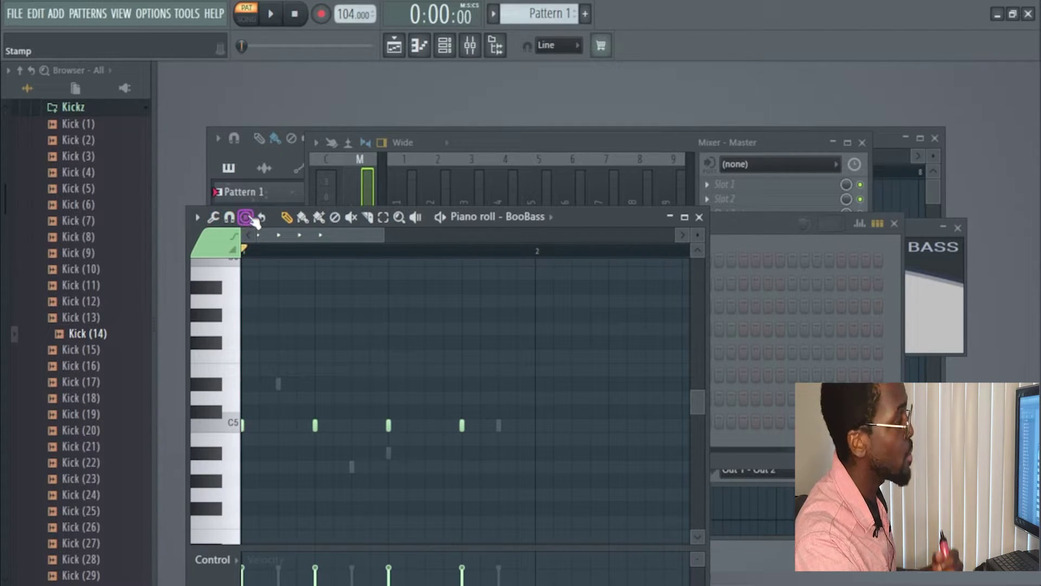
{"action": "left_click", "coordinate": [302, 218]}
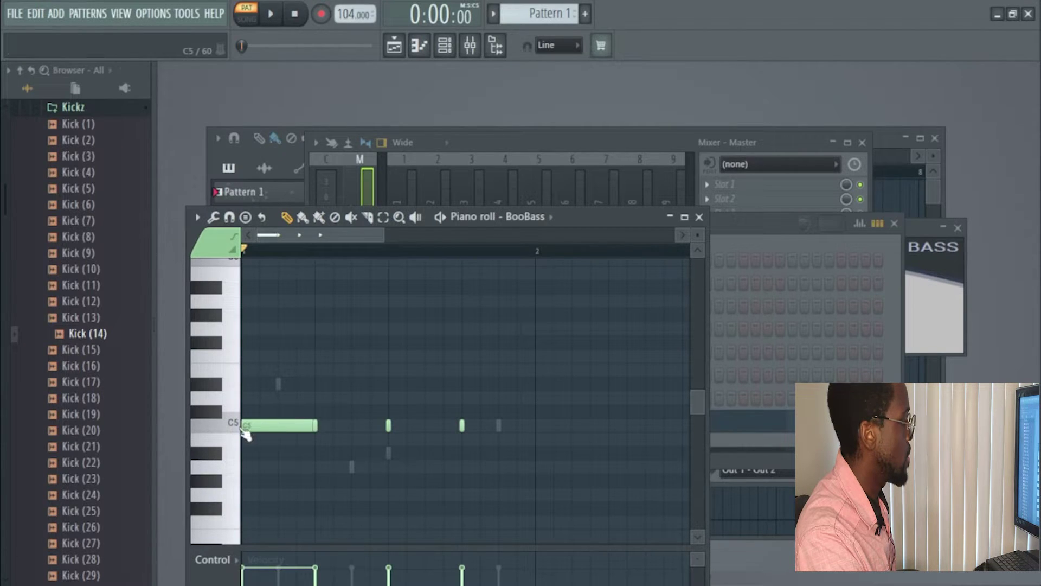
{"action": "left_click", "coordinate": [225, 425]}
{"action": "left_click", "coordinate": [230, 472]}
{"action": "left_click", "coordinate": [232, 493]}
{"action": "left_click", "coordinate": [238, 359]}
{"action": "left_click", "coordinate": [214, 287]}
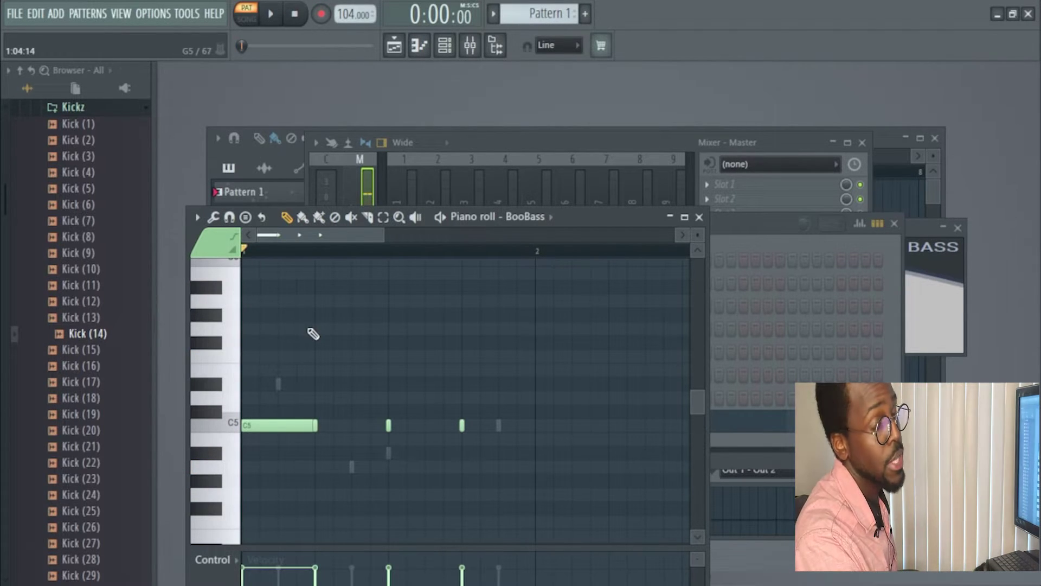
Draw three new BooBass notes at D5, D#5 and B4 after the C5.
{"action": "mouse_move", "coordinate": [317, 413]}
{"action": "left_mouse_down"}
{"action": "mouse_move", "coordinate": [324, 370]}
{"action": "mouse_move", "coordinate": [317, 400]}
{"action": "left_mouse_up"}
{"action": "left_click_drag", "start_coordinate": [386, 425], "coordinate": [389, 371]}
{"action": "left_click_drag", "start_coordinate": [461, 425], "coordinate": [461, 438]}
Lengthen the D5, D#5 and B4 notes, place B4 right after D#5, and play the line.
{"action": "left_click_drag", "start_coordinate": [320, 397], "coordinate": [376, 397]}
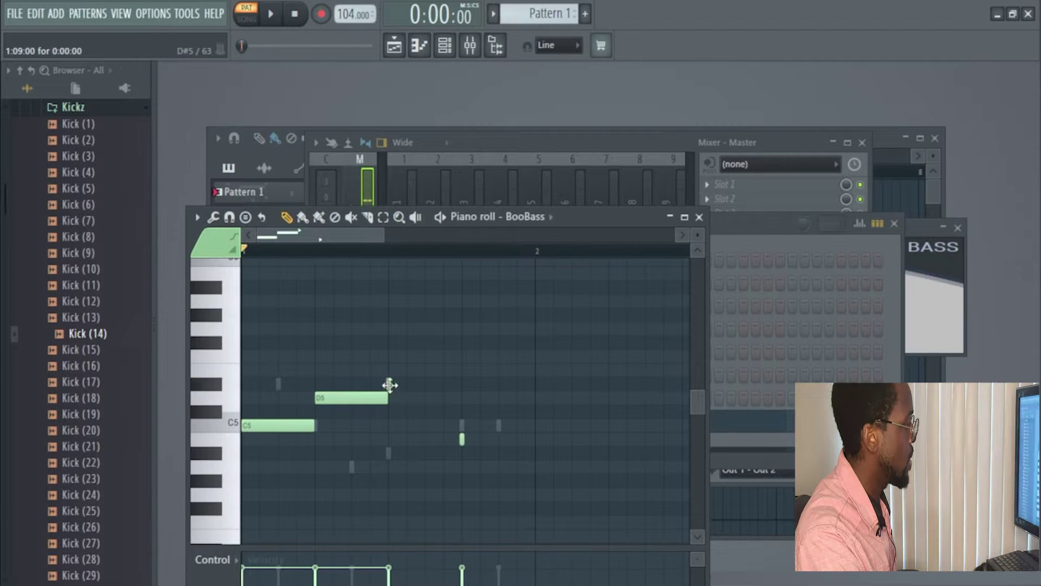
{"action": "left_click_drag", "start_coordinate": [391, 384], "coordinate": [450, 384]}
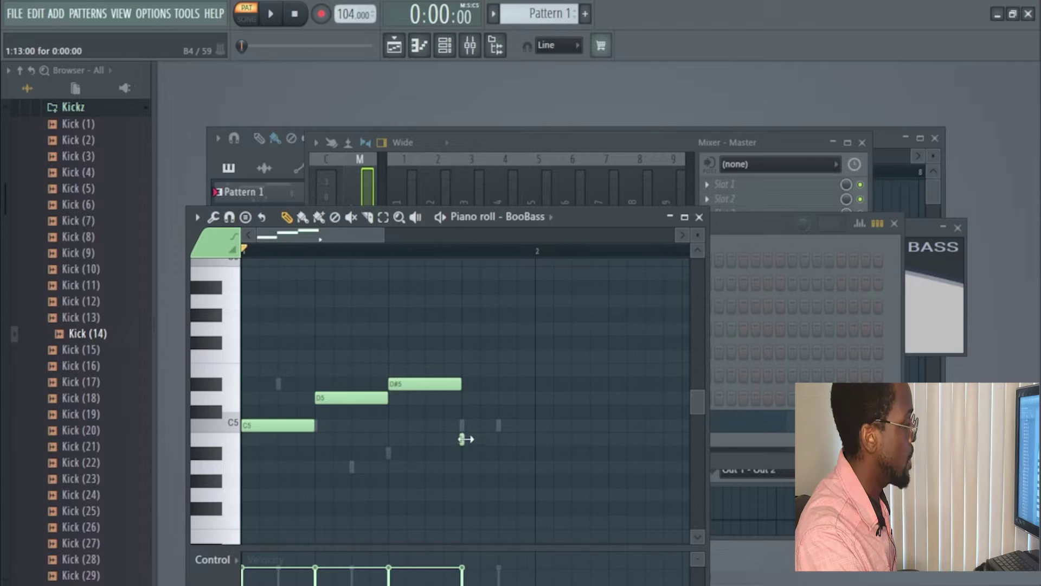
{"action": "left_click_drag", "start_coordinate": [502, 439], "coordinate": [536, 439]}
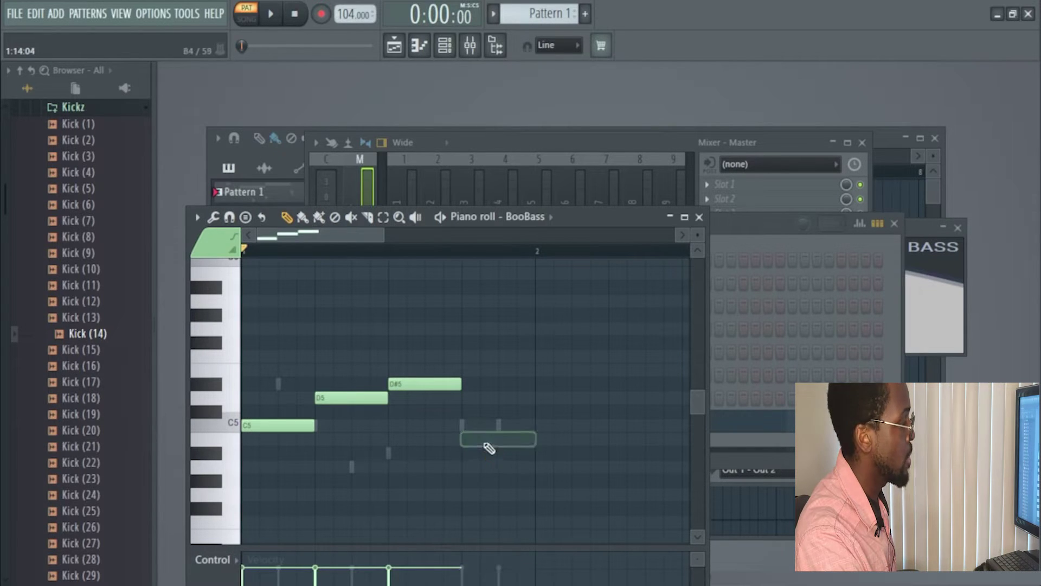
{"action": "left_click_drag", "start_coordinate": [488, 442], "coordinate": [469, 440]}
{"action": "key", "text": "space"}
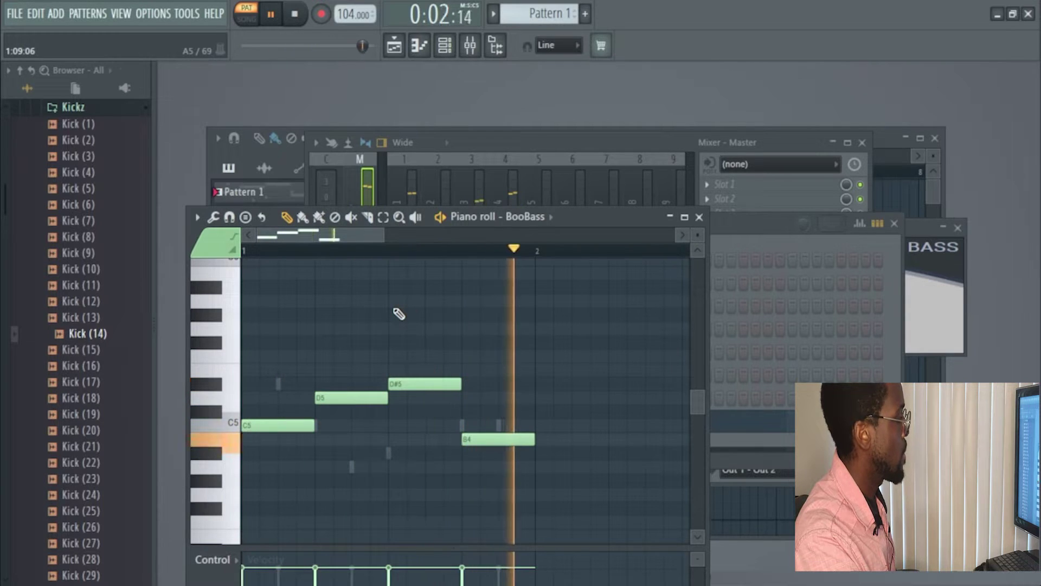
{"action": "key", "text": "space"}
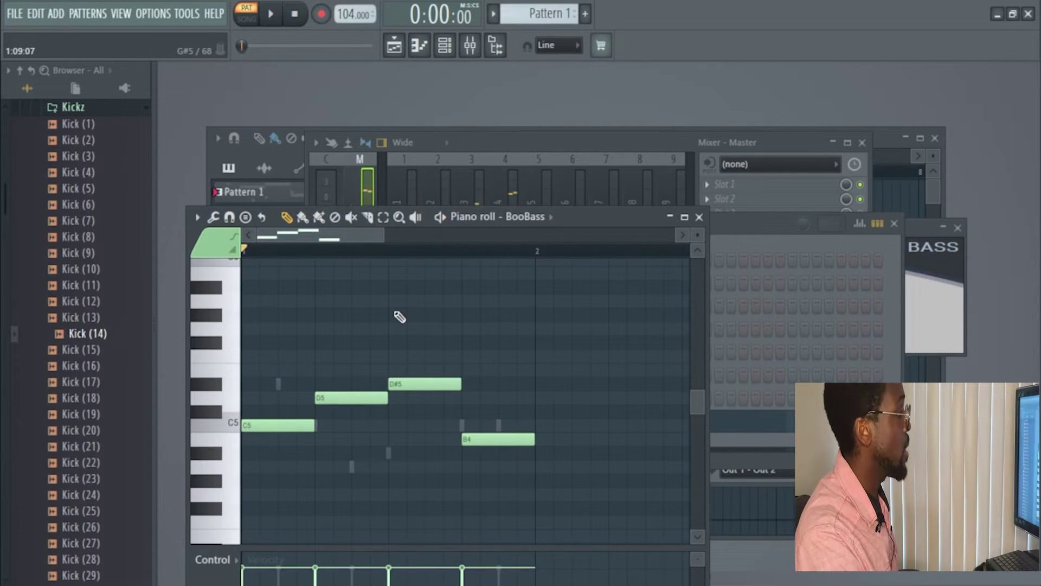
Close the BooBass piano roll and open the Hat channel in the piano roll.
{"action": "left_click", "coordinate": [699, 217]}
{"action": "left_click", "coordinate": [420, 47]}
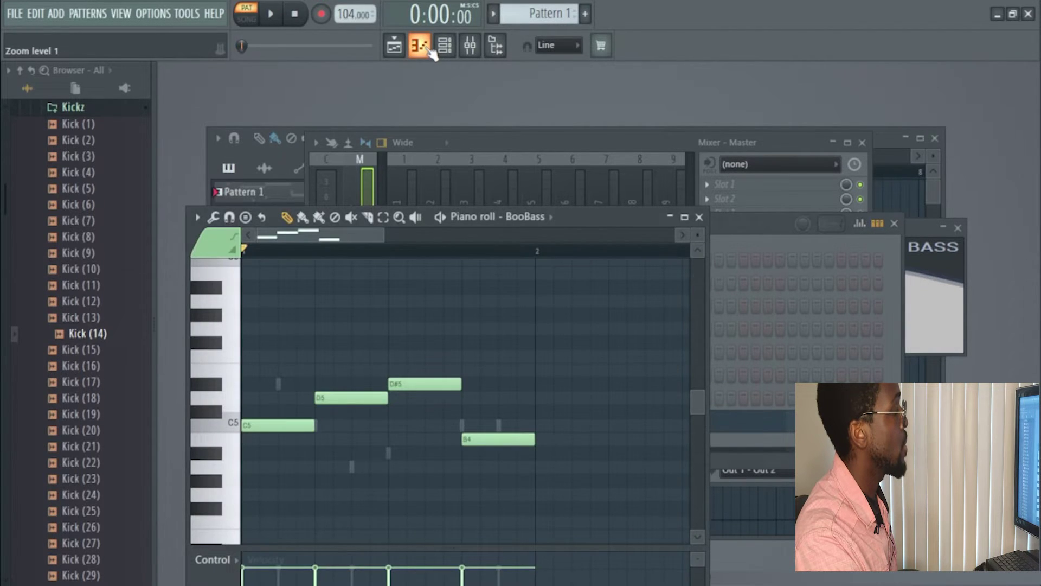
{"action": "left_click", "coordinate": [428, 48]}
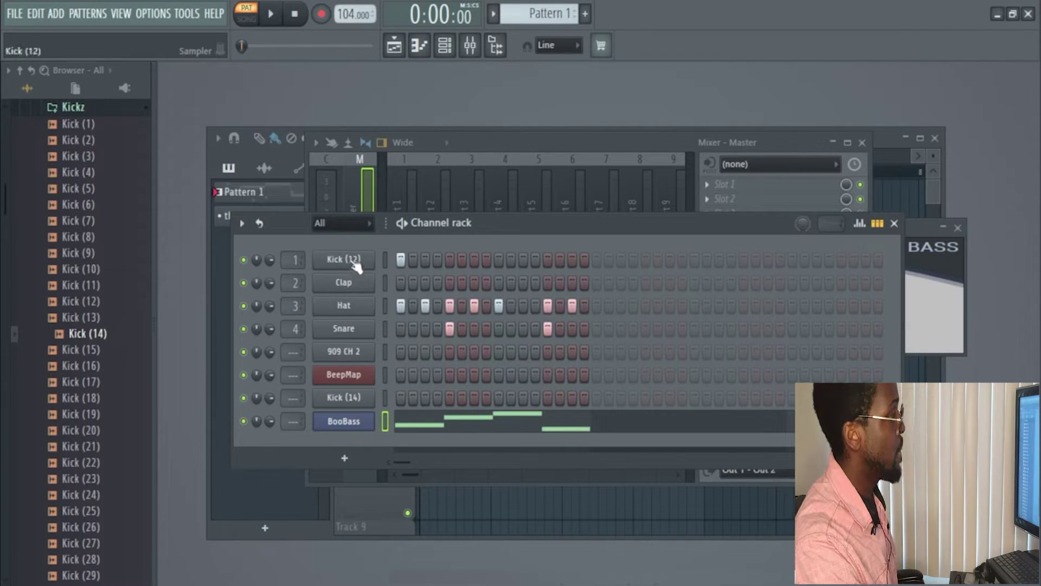
{"action": "right_click", "coordinate": [370, 305]}
{"action": "left_click", "coordinate": [408, 306]}
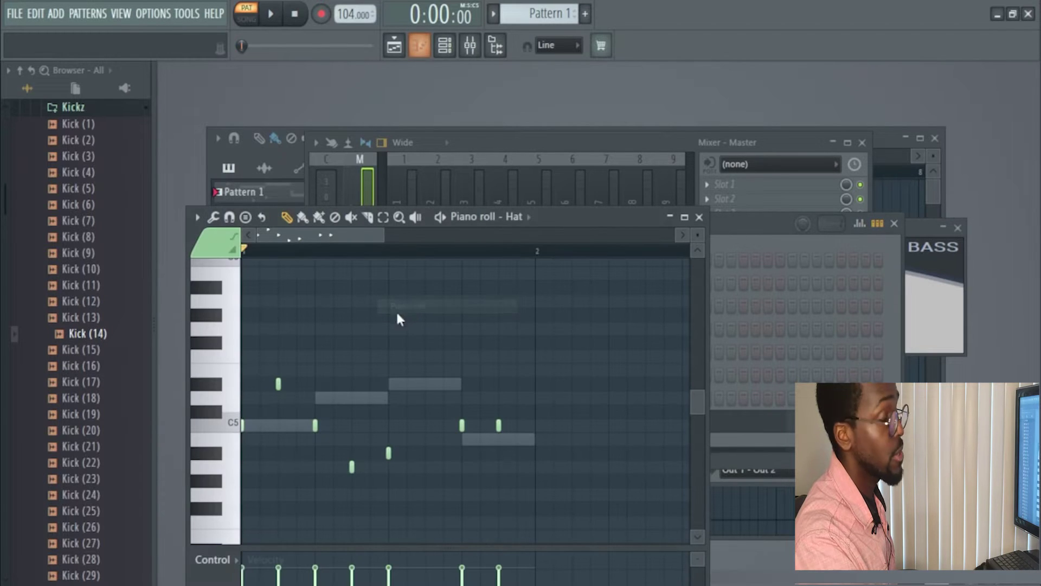
Select all seven hat notes, move them several semitones higher, and play the pattern.
{"action": "left_click", "coordinate": [383, 217]}
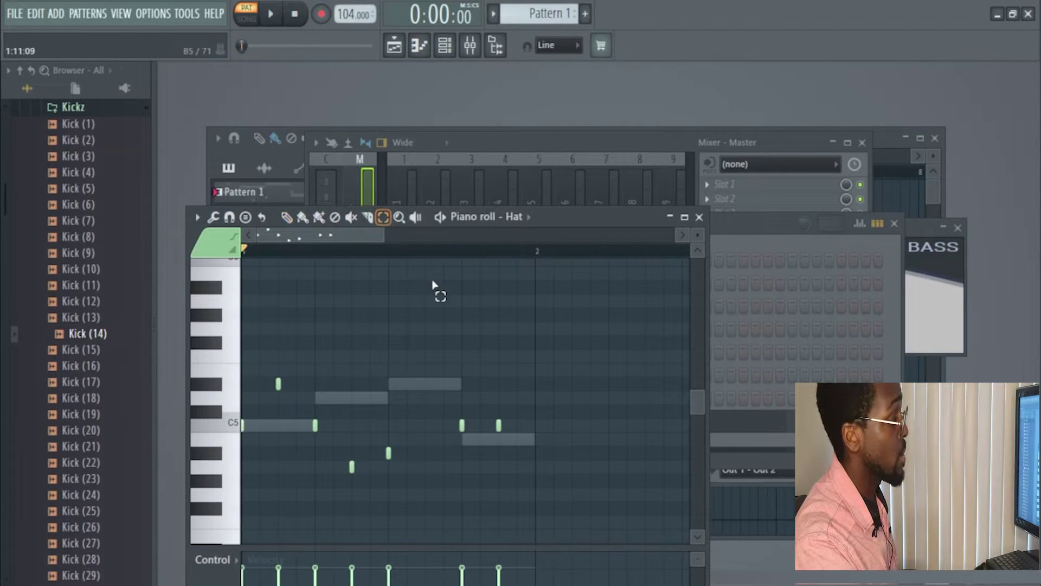
{"action": "left_click_drag", "start_coordinate": [570, 516], "coordinate": [239, 348]}
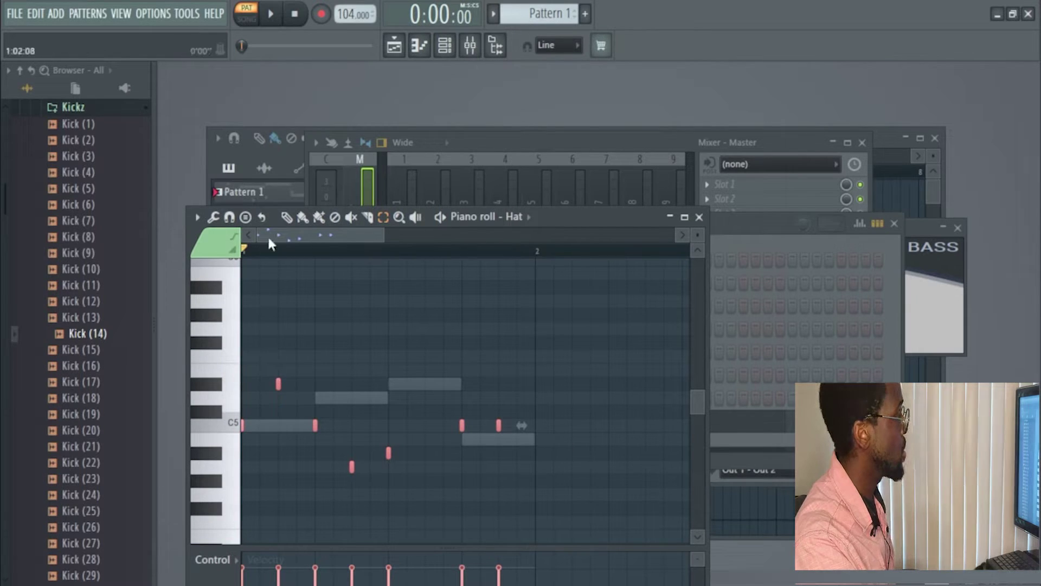
{"action": "left_click", "coordinate": [288, 218]}
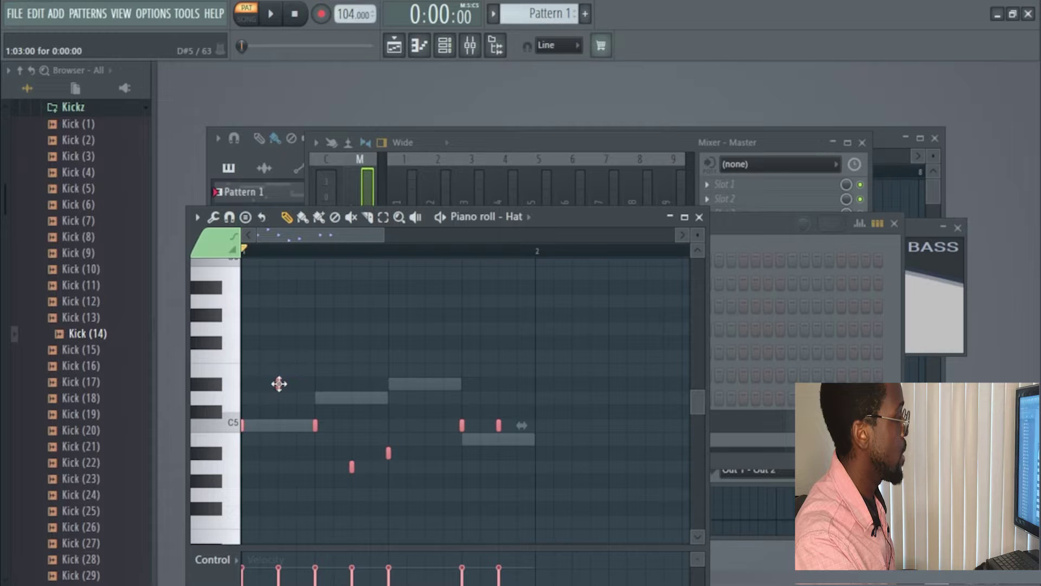
{"action": "left_click_drag", "start_coordinate": [279, 384], "coordinate": [273, 299]}
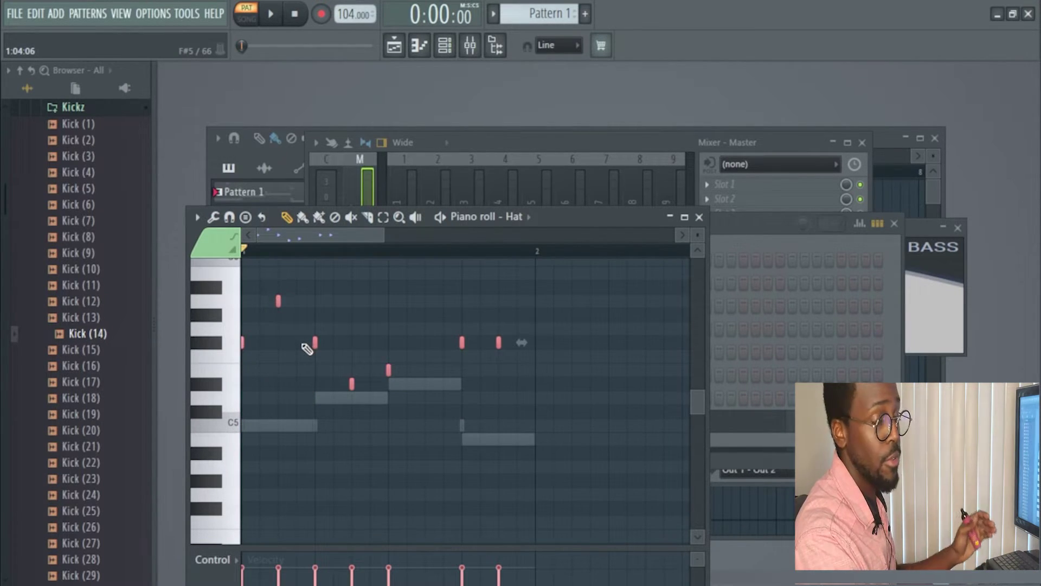
{"action": "key", "text": "space"}
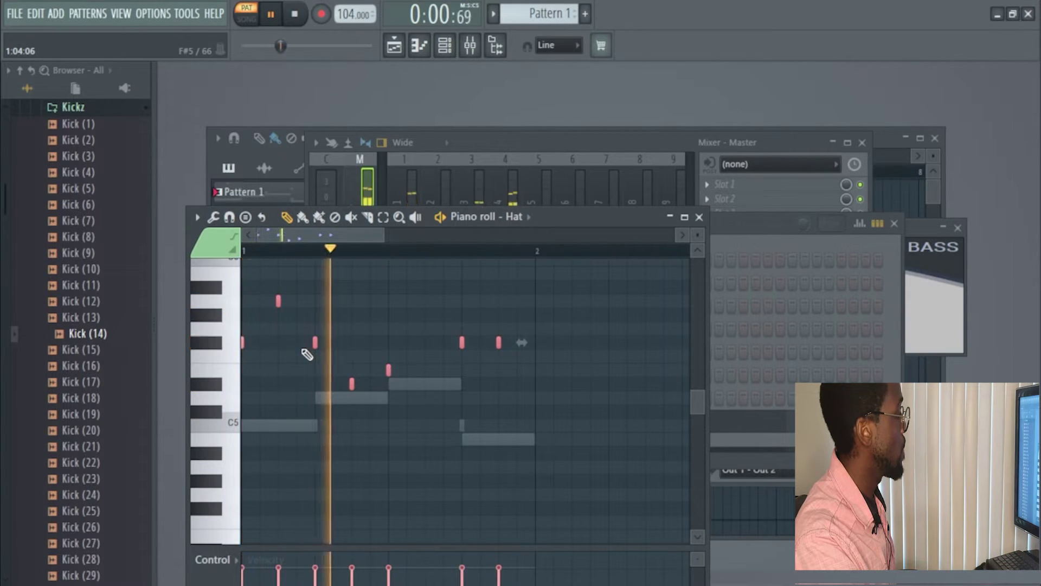
{"action": "key", "text": "space"}
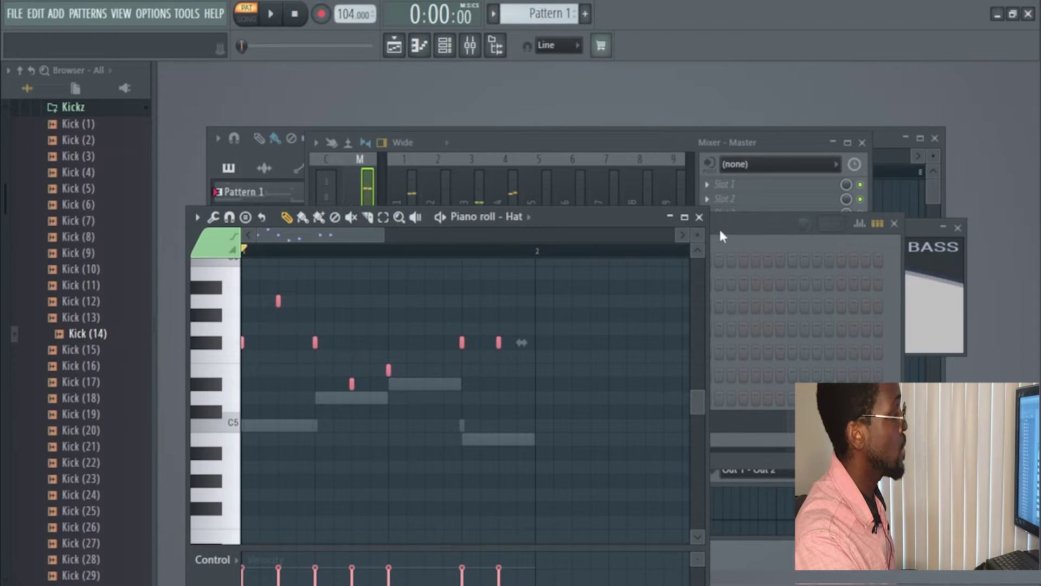
Open the BooBass channel's notes in the piano roll.
{"action": "left_click", "coordinate": [721, 236]}
{"action": "right_click", "coordinate": [351, 426]}
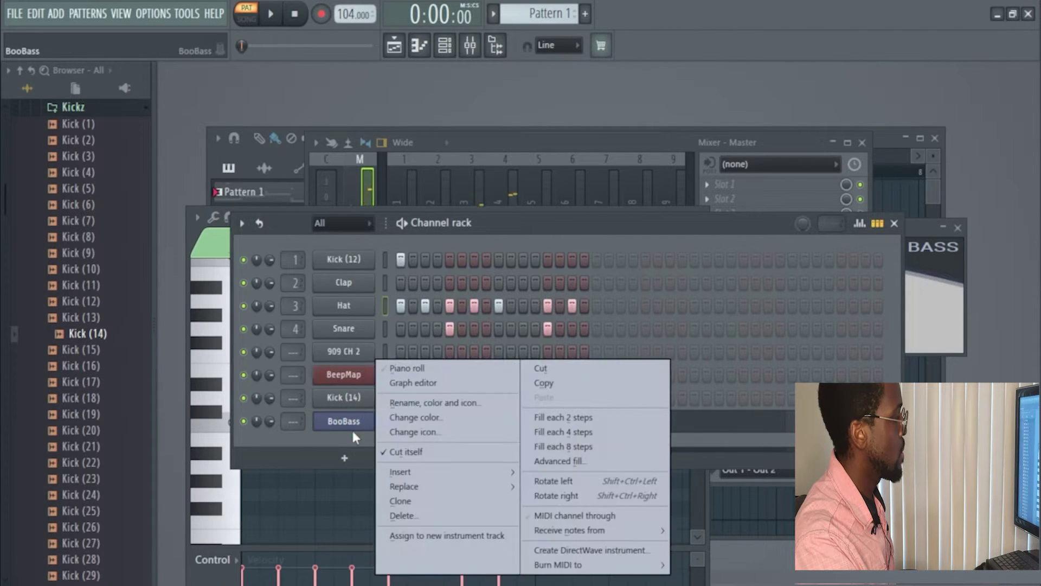
{"action": "left_click", "coordinate": [391, 366]}
Select all BooBass notes, drag them down five semitones to G4–F#4, and play the result.
{"action": "left_click", "coordinate": [374, 223]}
{"action": "left_click_drag", "start_coordinate": [553, 471], "coordinate": [283, 322]}
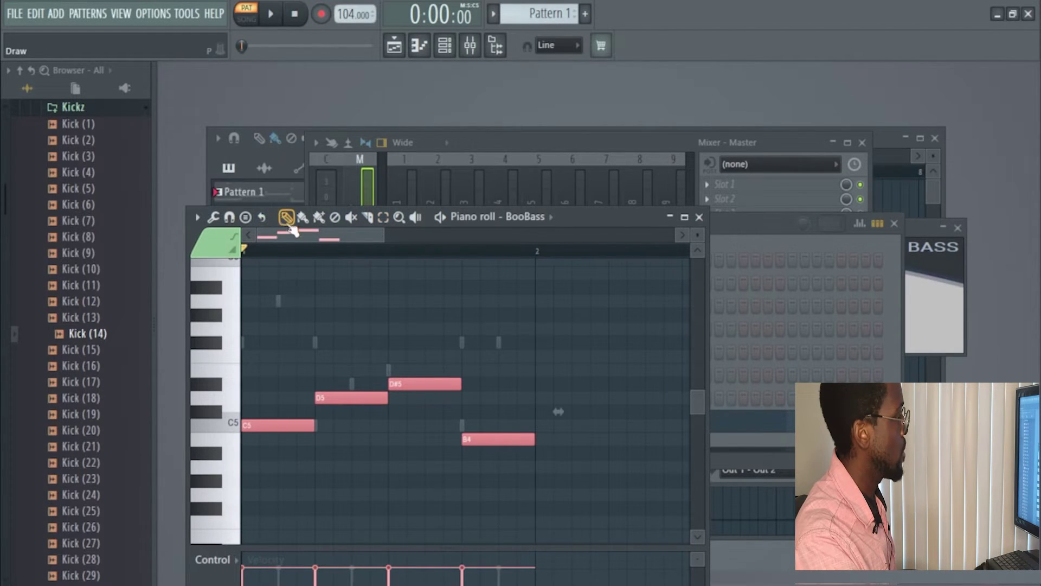
{"action": "left_click_drag", "start_coordinate": [357, 390], "coordinate": [332, 467]}
{"action": "key", "text": "space"}
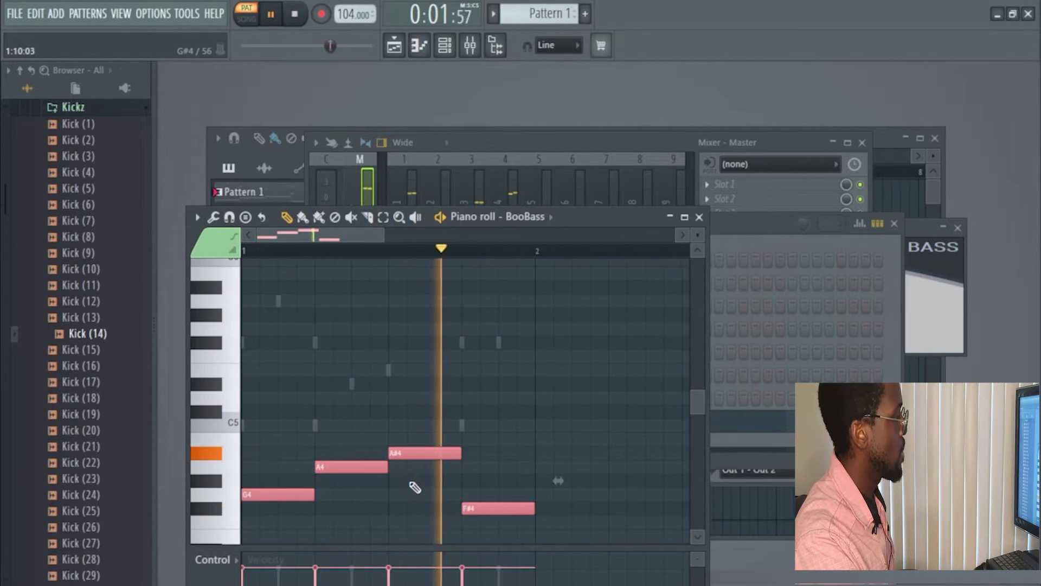
{"action": "key", "text": "space"}
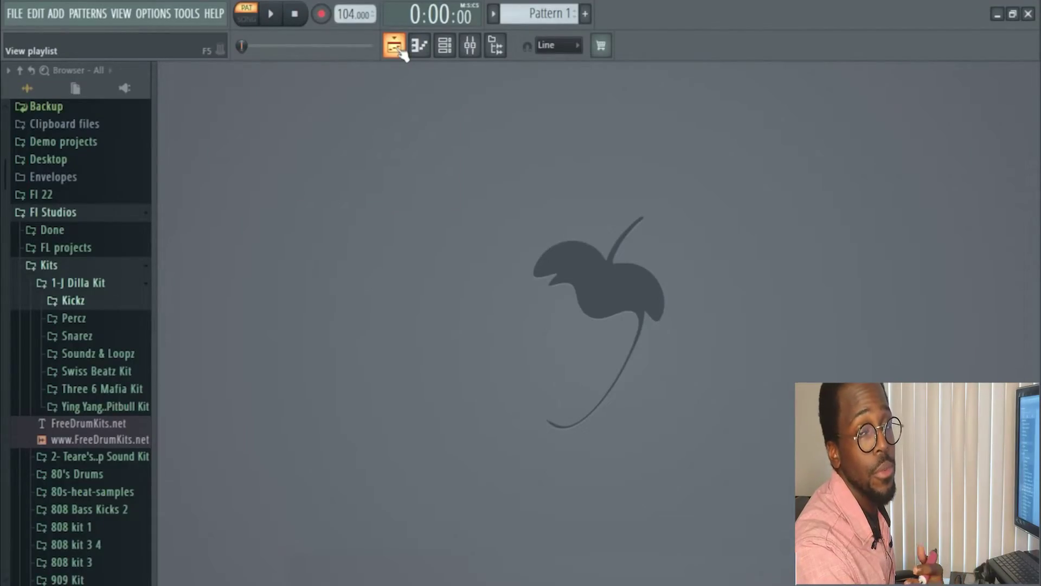
Open the Mixer after toggling the Playlist and Channel rack views on and off.
{"action": "left_click", "coordinate": [394, 46]}
{"action": "left_click", "coordinate": [394, 46]}
{"action": "left_click", "coordinate": [446, 48]}
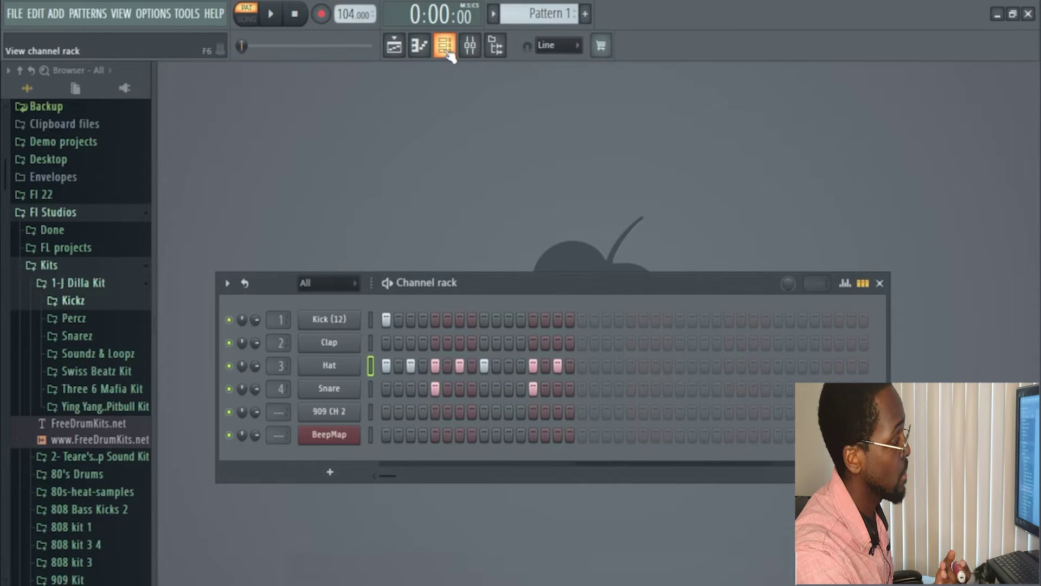
{"action": "left_click", "coordinate": [446, 48]}
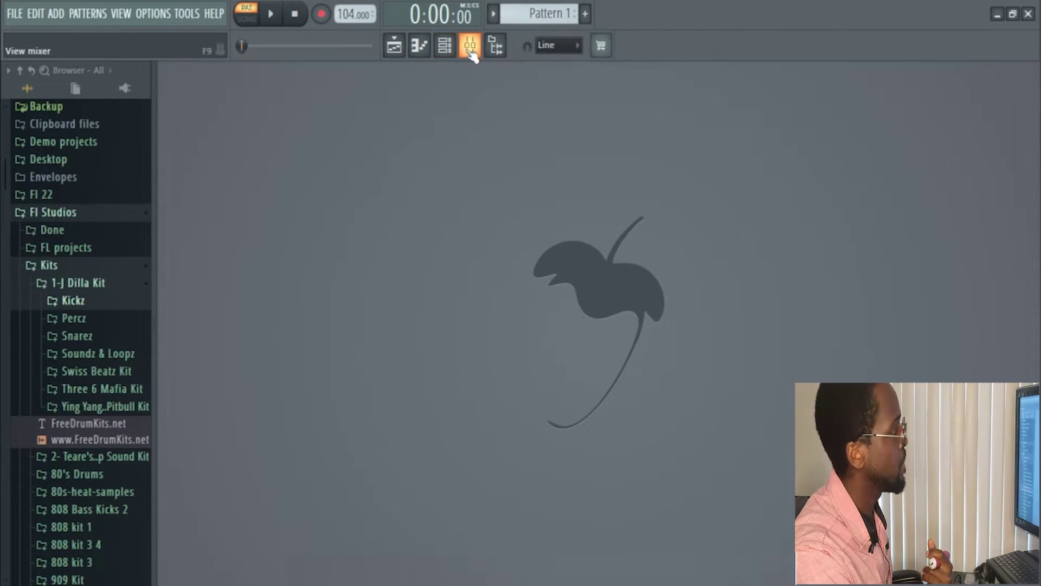
{"action": "left_click", "coordinate": [470, 52]}
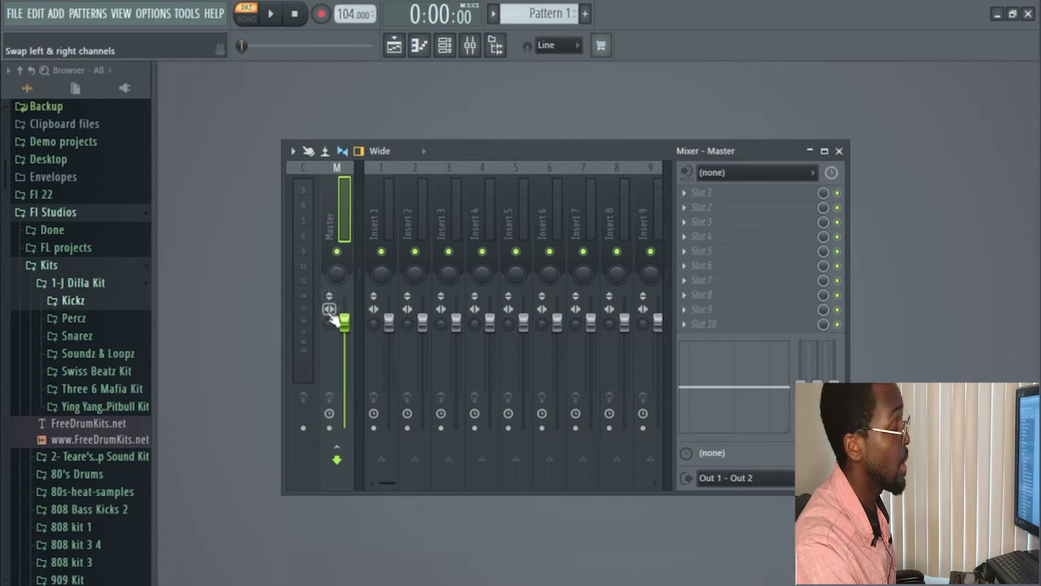
Pan the master track left, reset its pan to centre, and lower the master volume.
{"action": "mouse_move", "coordinate": [335, 271]}
{"action": "left_mouse_down"}
{"action": "mouse_move", "coordinate": [335, 250]}
{"action": "mouse_move", "coordinate": [334, 288]}
{"action": "left_mouse_up"}
{"action": "right_click", "coordinate": [336, 276]}
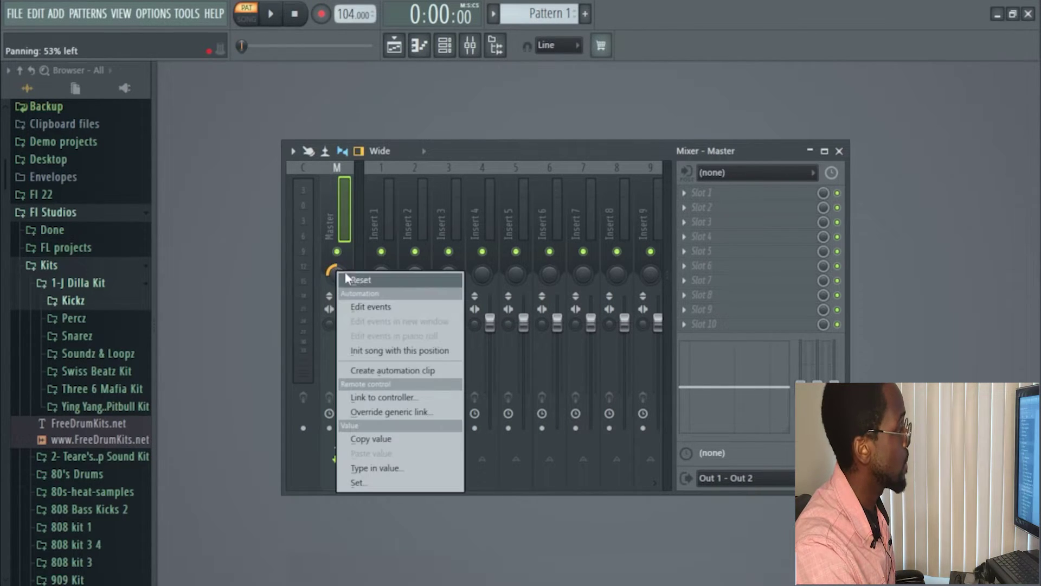
{"action": "left_click", "coordinate": [355, 280]}
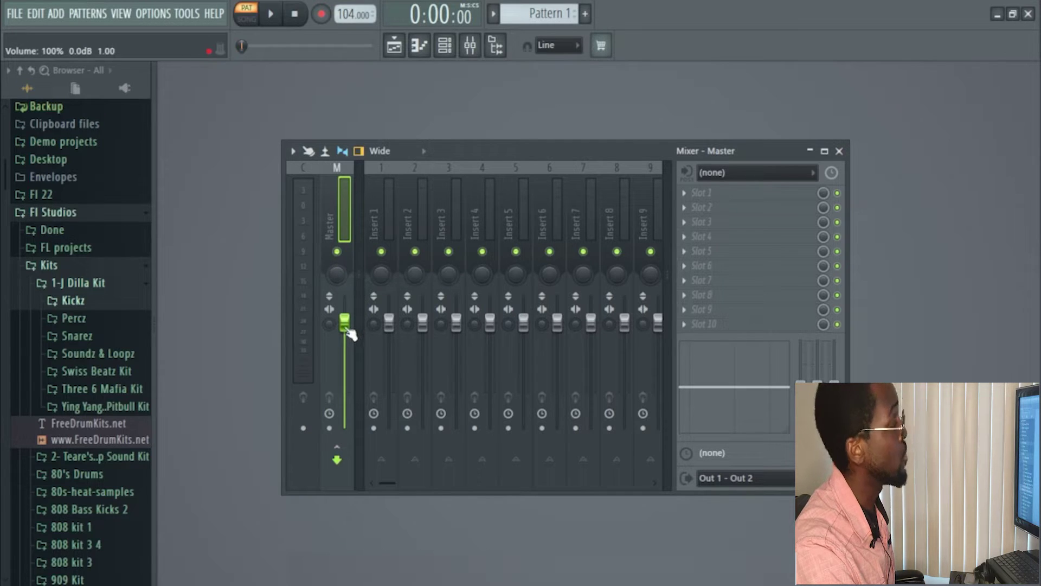
{"action": "mouse_move", "coordinate": [348, 329]}
{"action": "left_mouse_down"}
{"action": "mouse_move", "coordinate": [348, 364]}
{"action": "mouse_move", "coordinate": [344, 323]}
{"action": "left_mouse_up"}
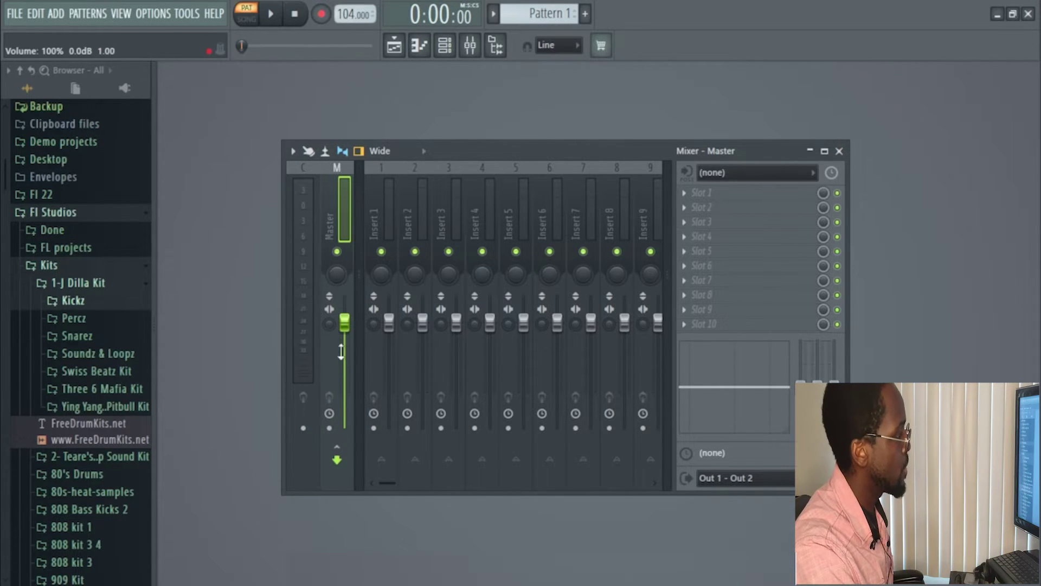
Select mixer Insert 1 and bring the Channel rack in front of the mixer.
{"action": "left_click", "coordinate": [382, 219]}
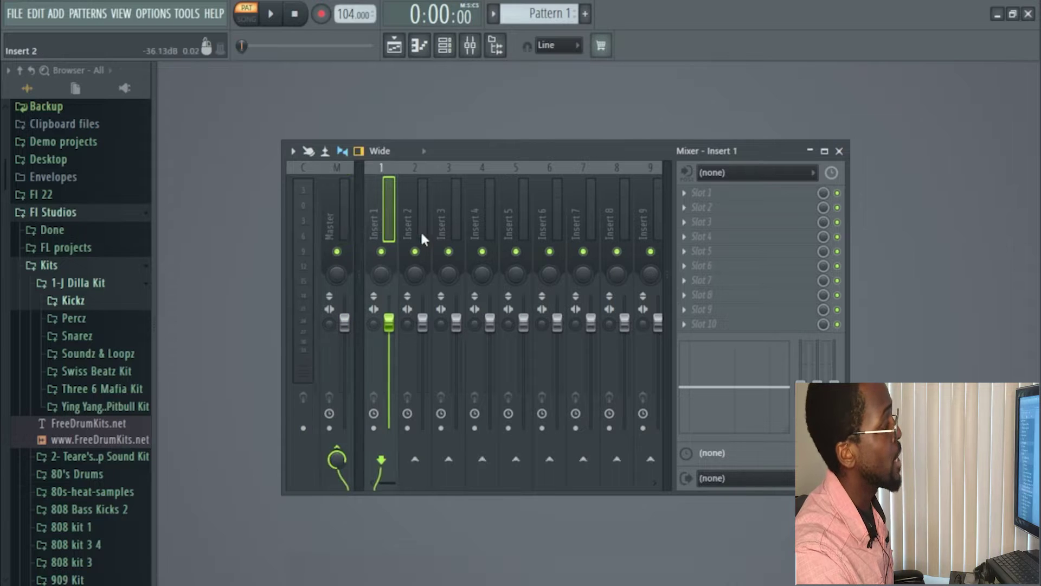
{"action": "left_click", "coordinate": [444, 54]}
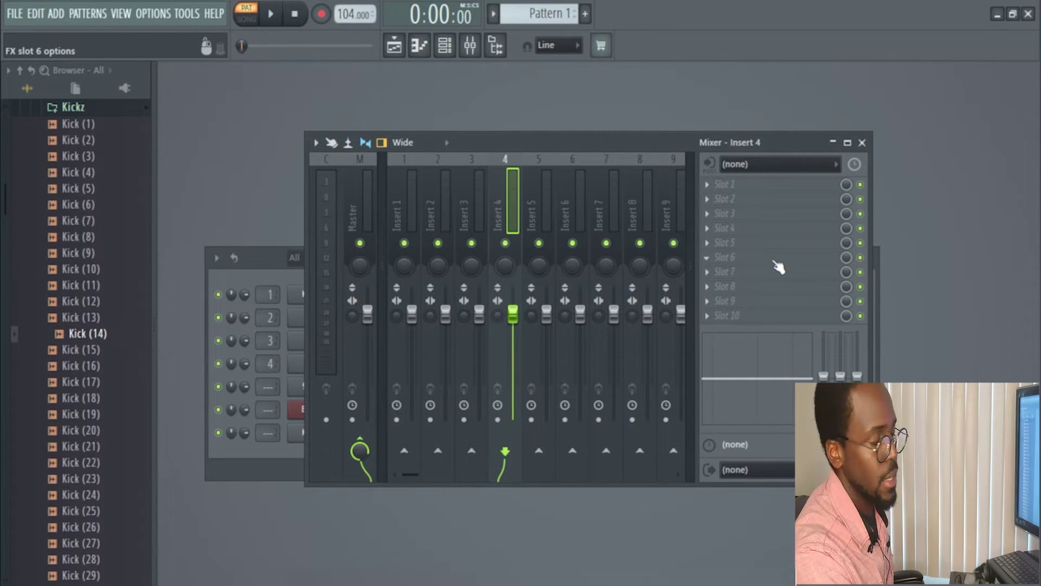
{"action": "left_click", "coordinate": [279, 259]}
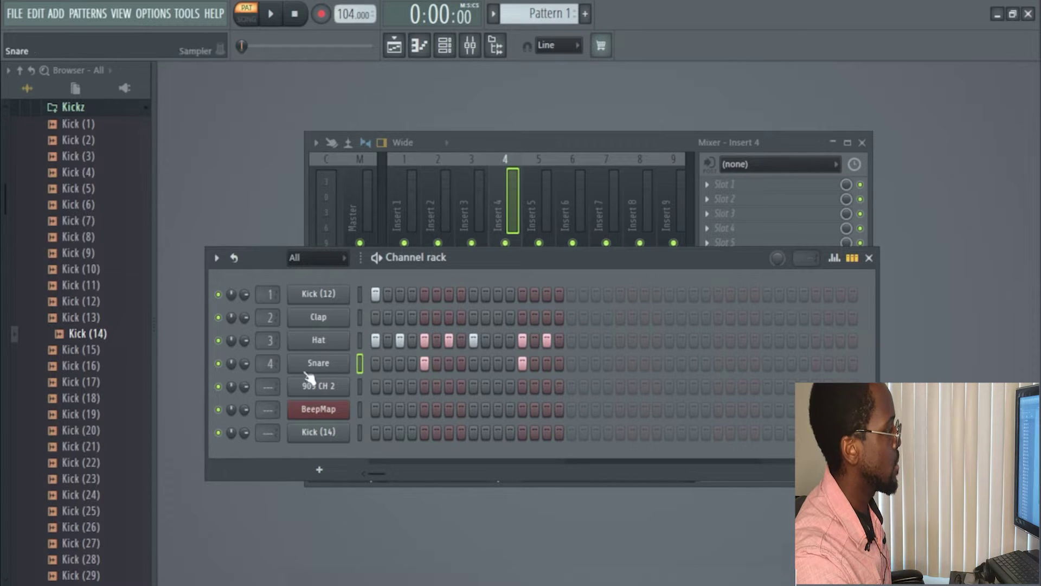
Load Fruity Delay 2 into Slot 1 of mixer Insert 4.
{"action": "left_click", "coordinate": [507, 211]}
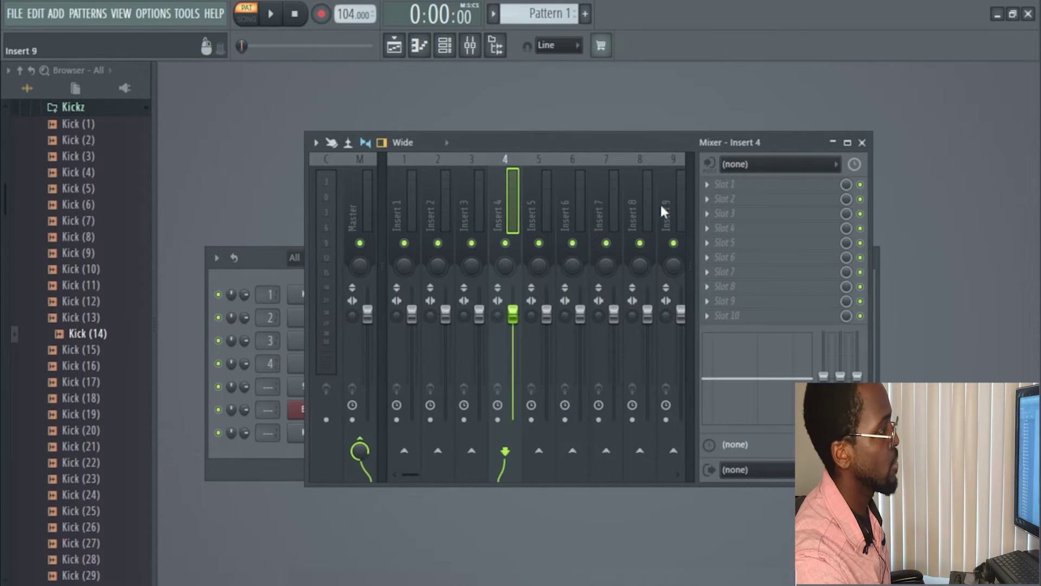
{"action": "left_click", "coordinate": [717, 188]}
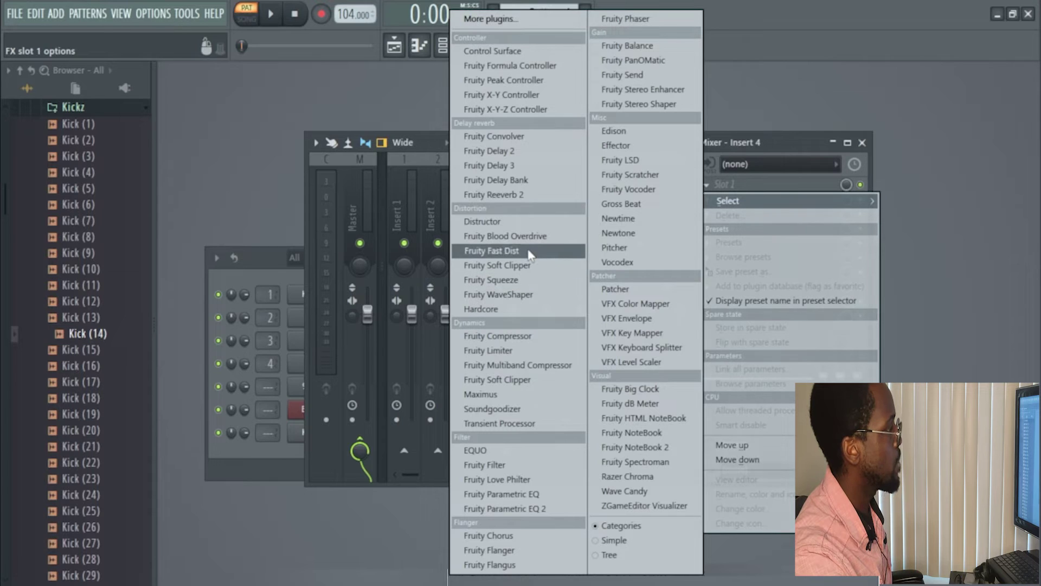
{"action": "left_click", "coordinate": [505, 153]}
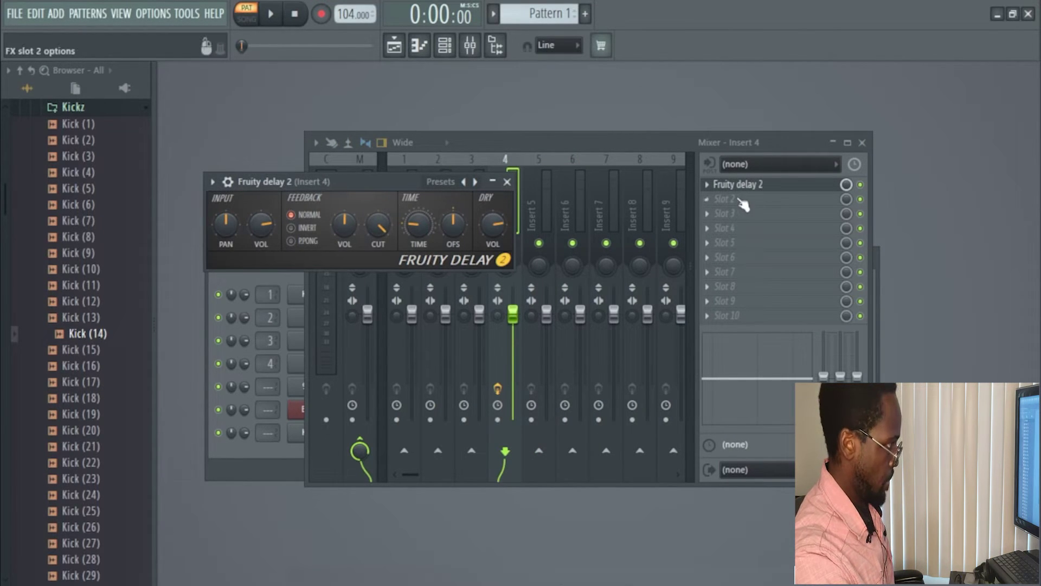
Play the beat through the delay, close the plugin window, and leave Slot 2 empty.
{"action": "left_click", "coordinate": [277, 17]}
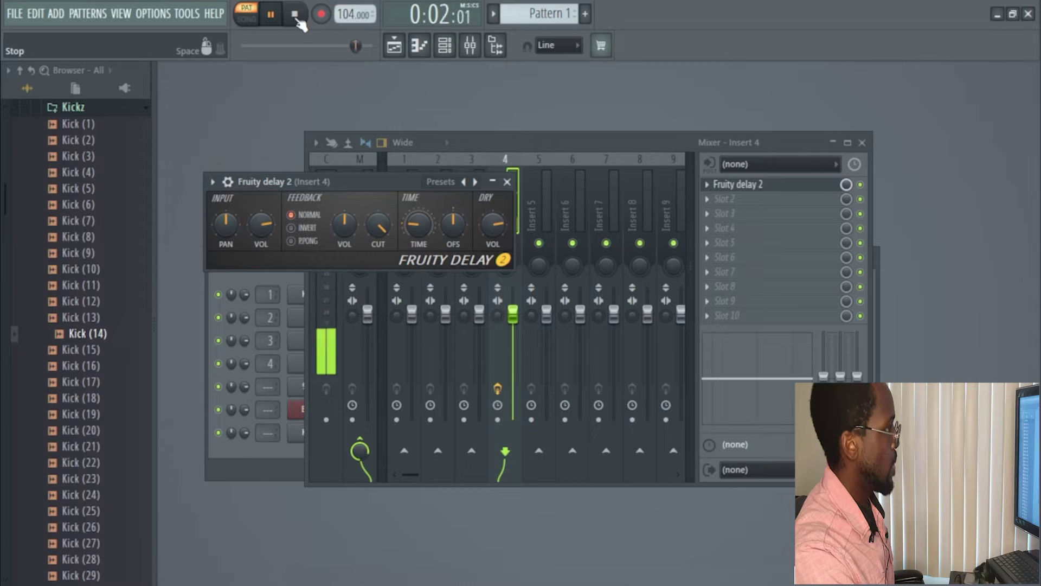
{"action": "left_click", "coordinate": [295, 16]}
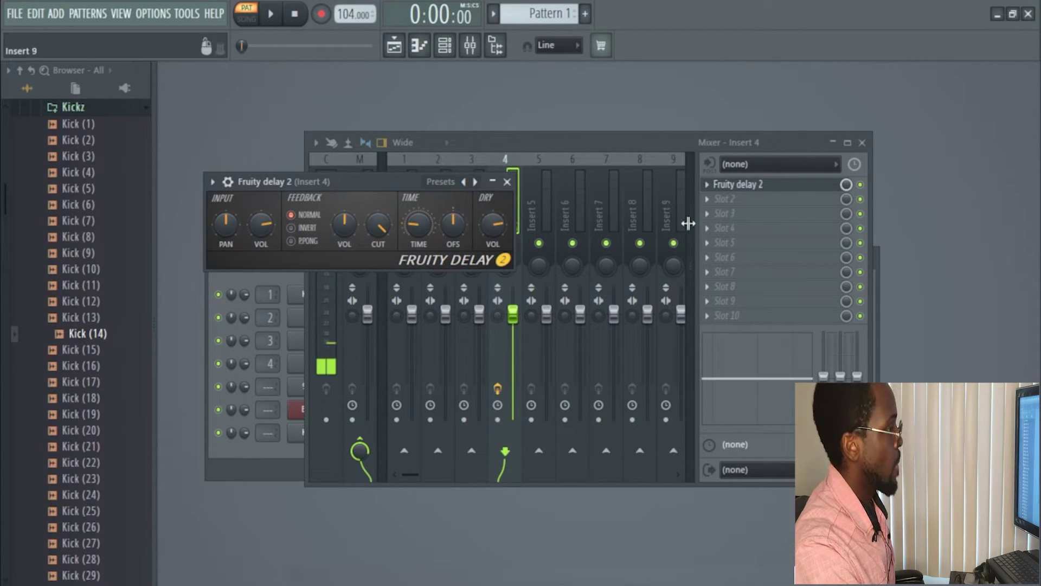
{"action": "left_click", "coordinate": [507, 182]}
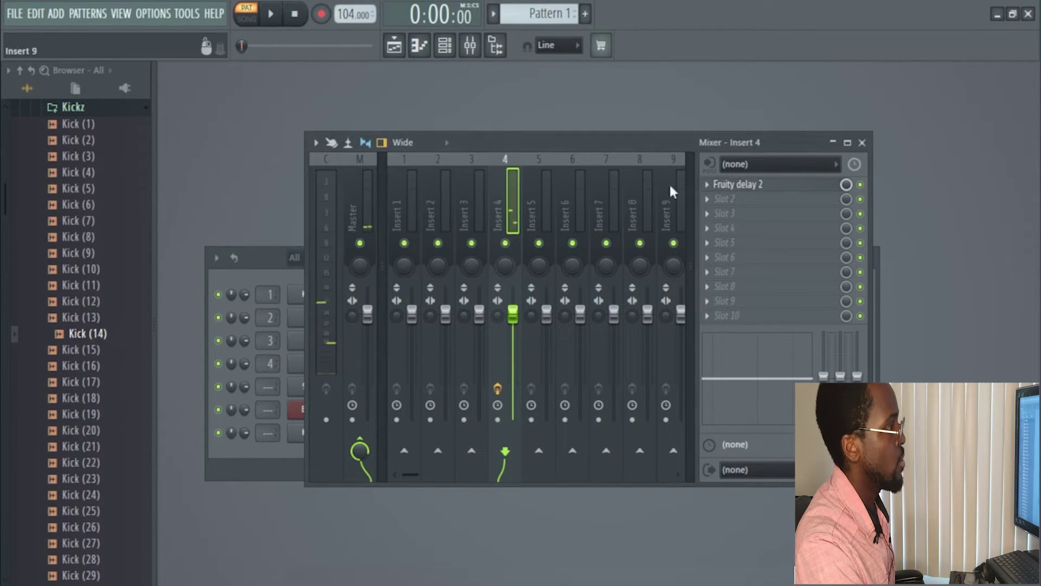
{"action": "left_click", "coordinate": [724, 200]}
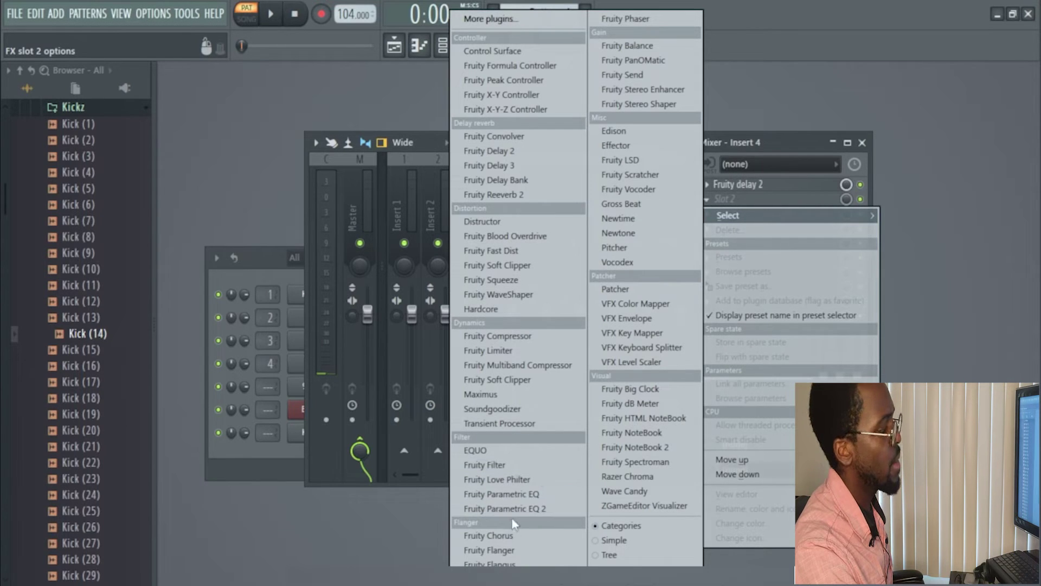
{"action": "left_click", "coordinate": [766, 200]}
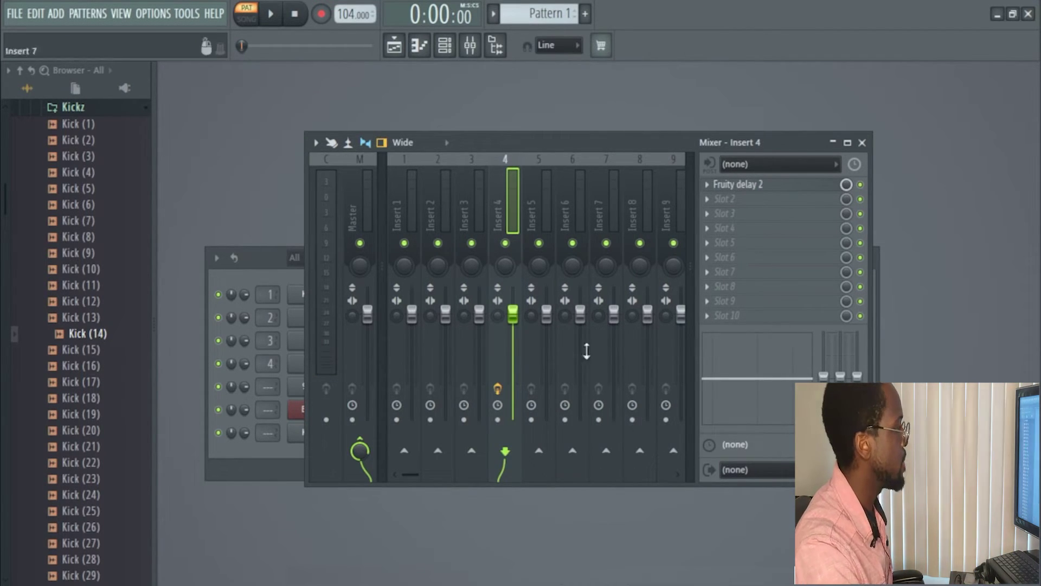
Add Kick (14) from the J Dilla Kickz folder as a new channel with its first step on.
{"action": "key", "text": "F6"}
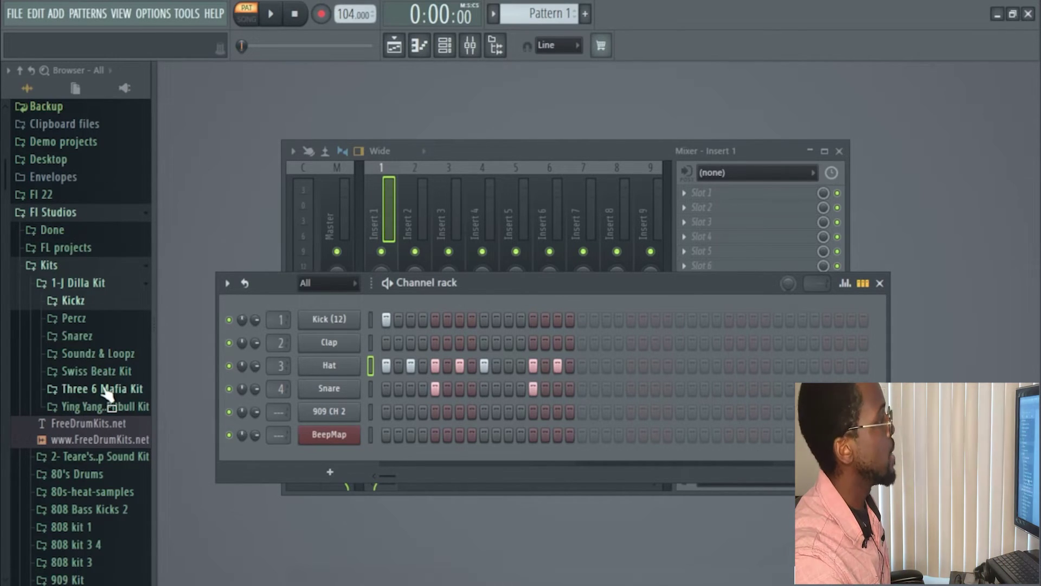
{"action": "left_click_drag", "start_coordinate": [491, 288], "coordinate": [522, 243]}
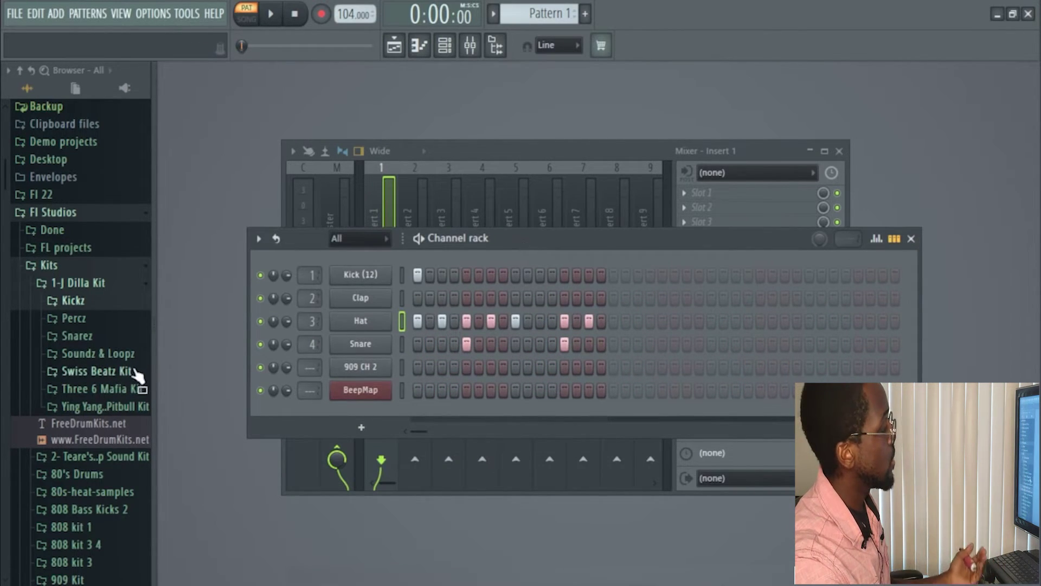
{"action": "left_click", "coordinate": [81, 307]}
{"action": "left_click_drag", "start_coordinate": [81, 333], "coordinate": [383, 416]}
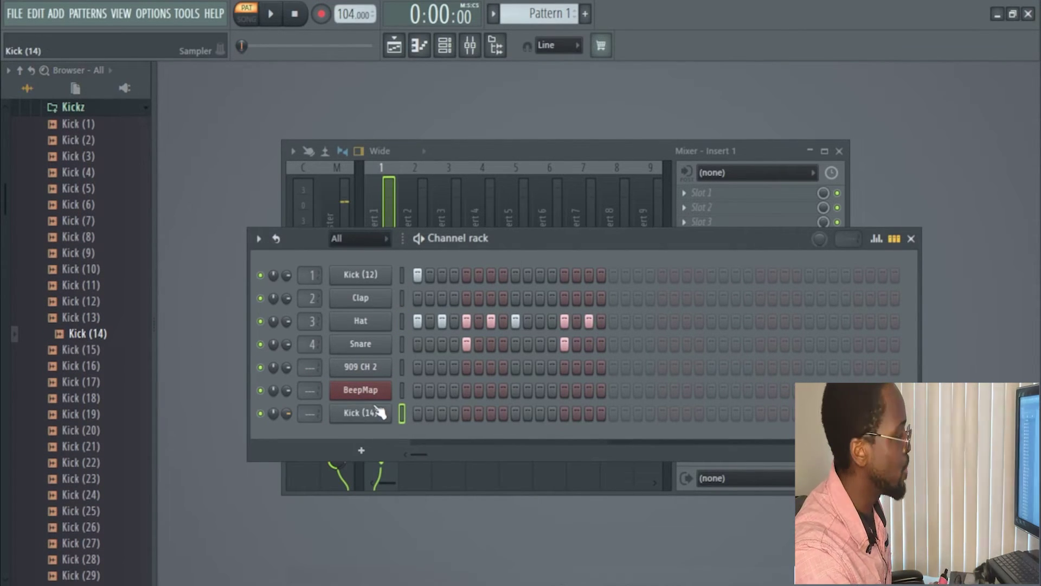
{"action": "left_click", "coordinate": [418, 414]}
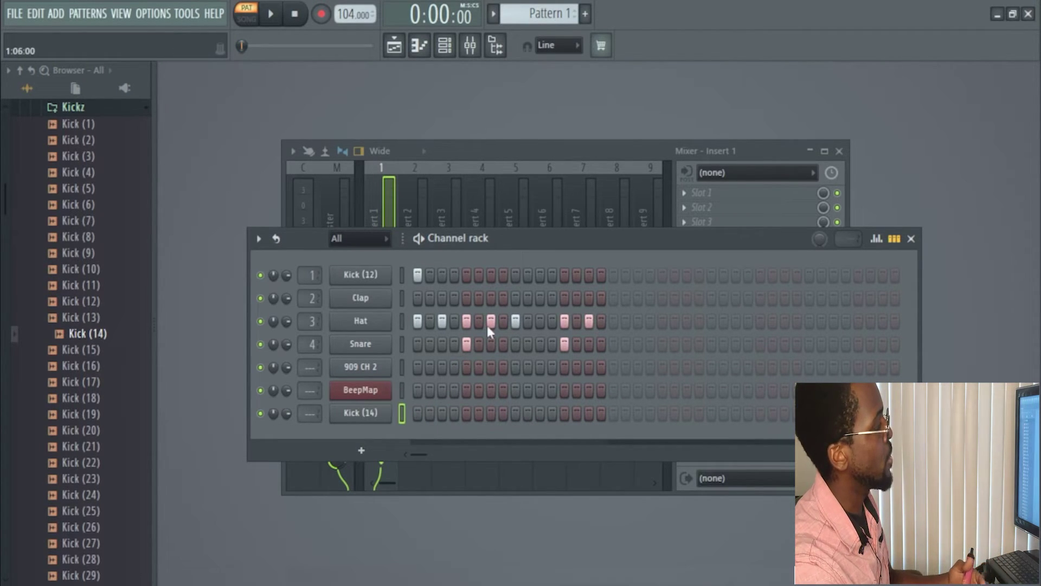
Bring the mixer forward, then close both the mixer and channel rack with F12.
{"action": "left_click_drag", "start_coordinate": [513, 245], "coordinate": [487, 345]}
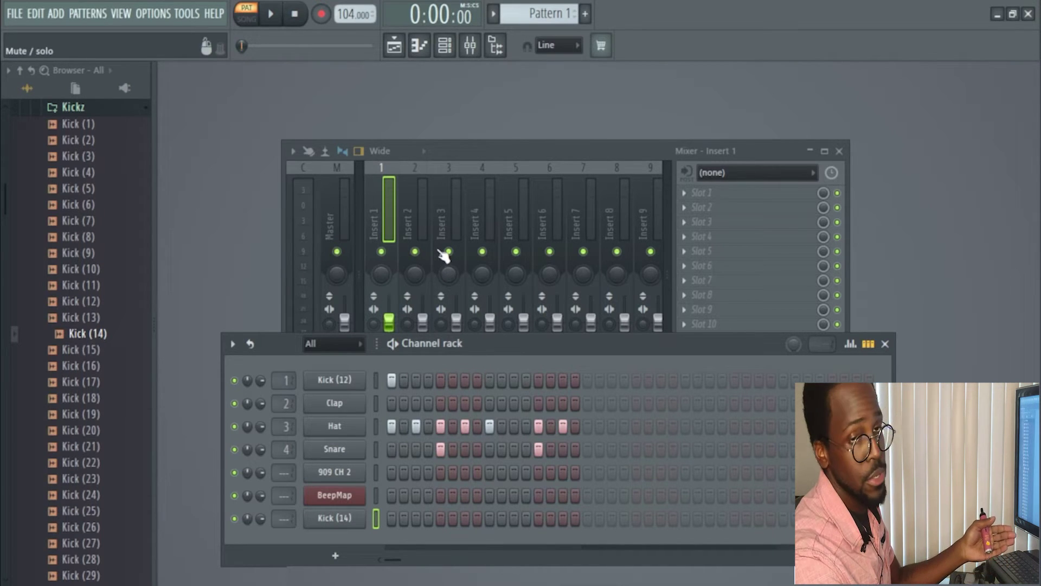
{"action": "left_click", "coordinate": [333, 223]}
{"action": "key", "text": "F12"}
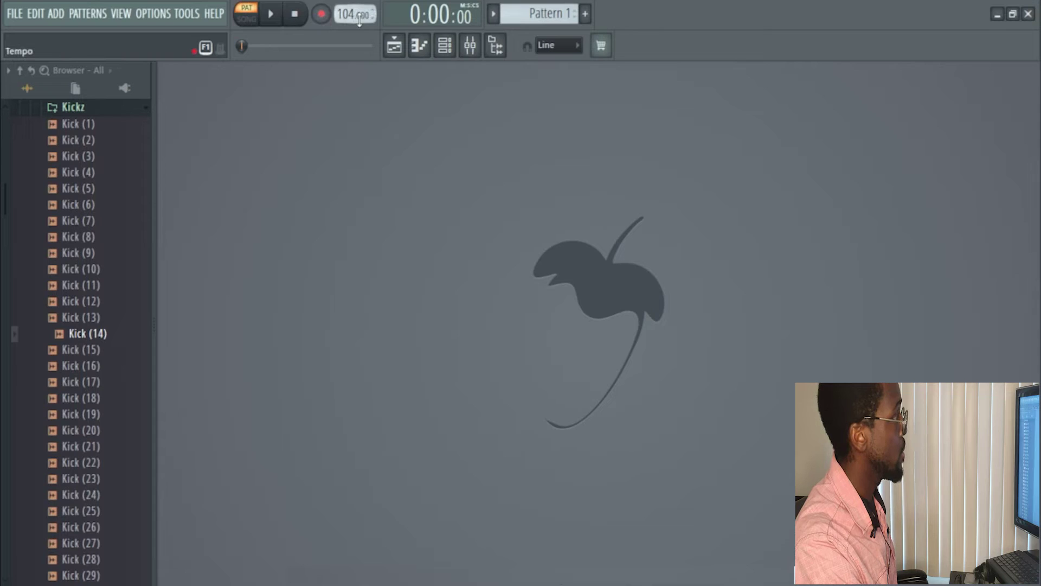
Open and close the playlist, the BooBass piano roll, and the channel rack in turn.
{"action": "left_click", "coordinate": [401, 52]}
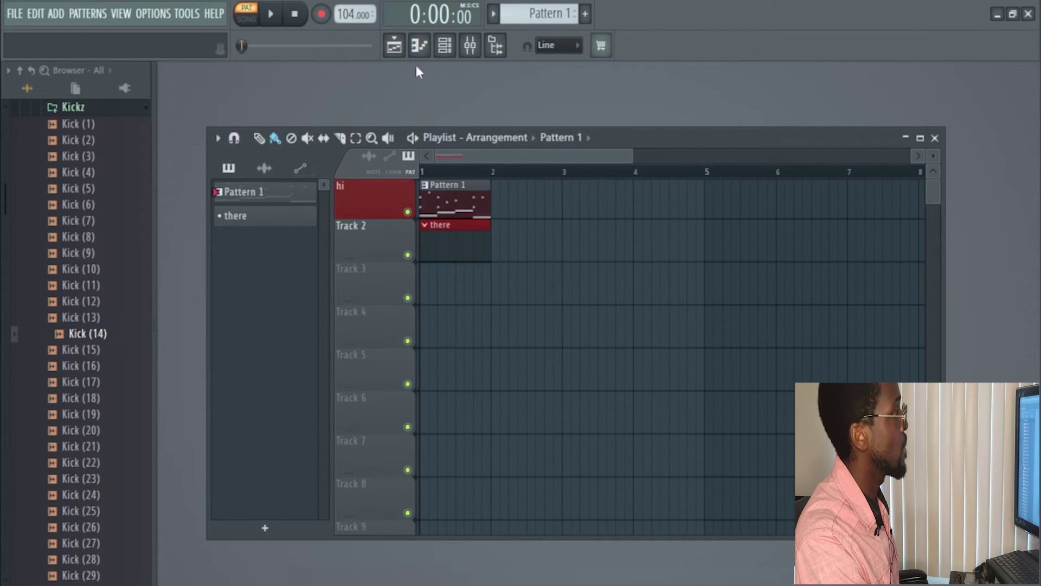
{"action": "left_click", "coordinate": [393, 43]}
{"action": "left_click", "coordinate": [418, 48]}
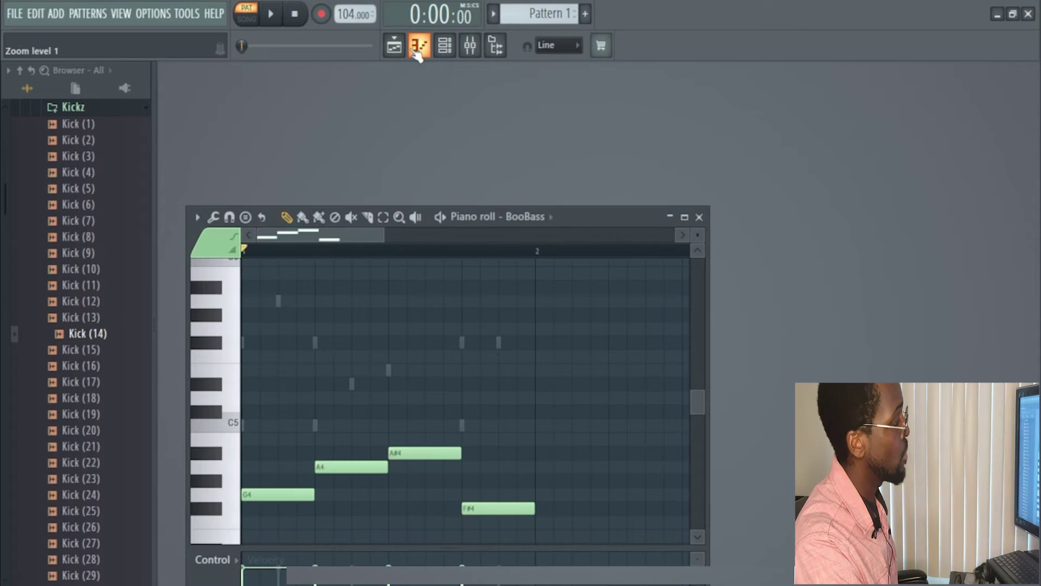
{"action": "left_click", "coordinate": [418, 50]}
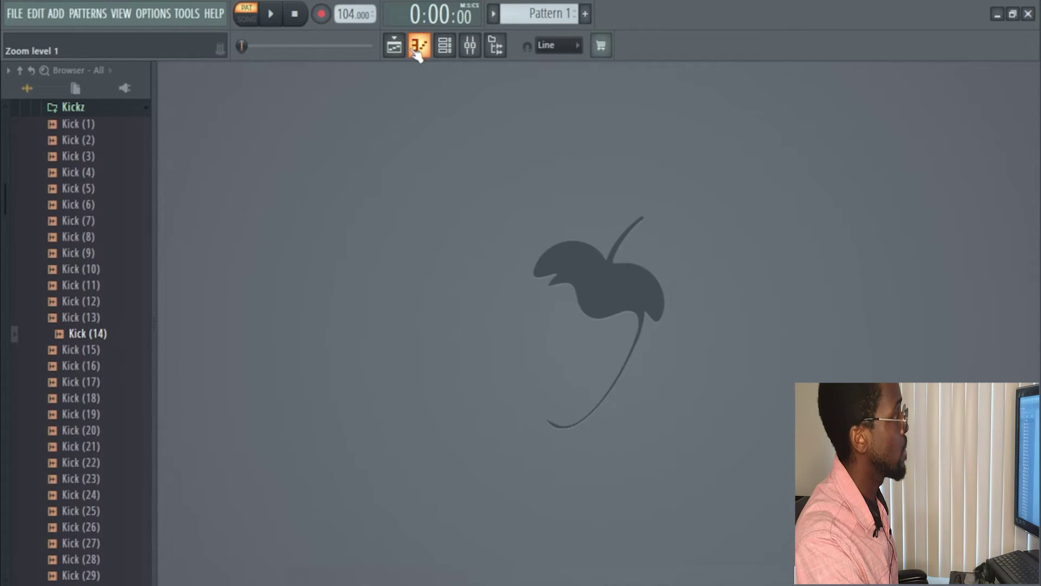
{"action": "left_click", "coordinate": [445, 48]}
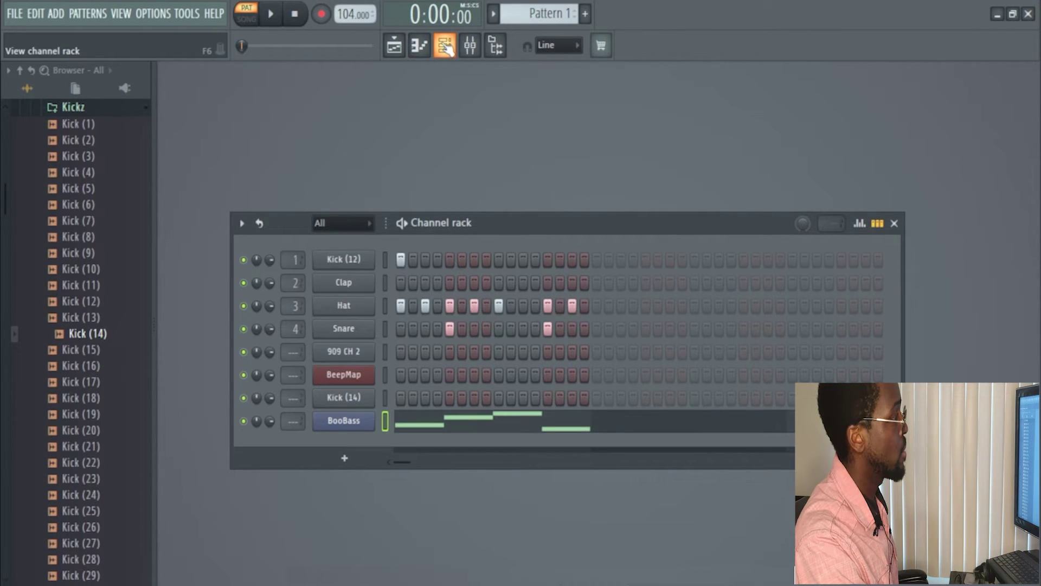
{"action": "left_click", "coordinate": [445, 48]}
Open and close the mixer, then hide the browser panel.
{"action": "left_click", "coordinate": [471, 49]}
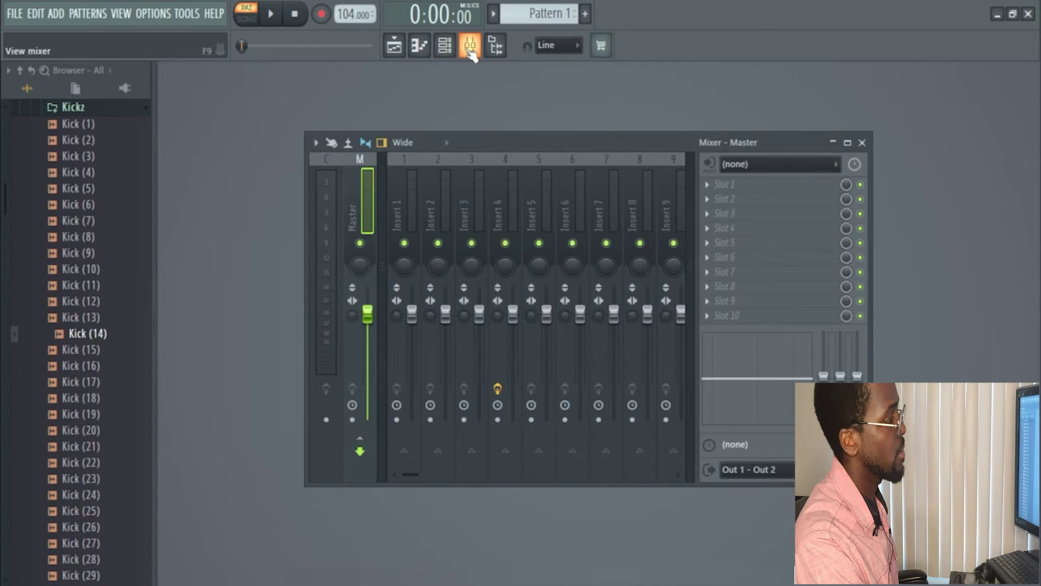
{"action": "left_click", "coordinate": [470, 47]}
{"action": "left_click", "coordinate": [496, 47]}
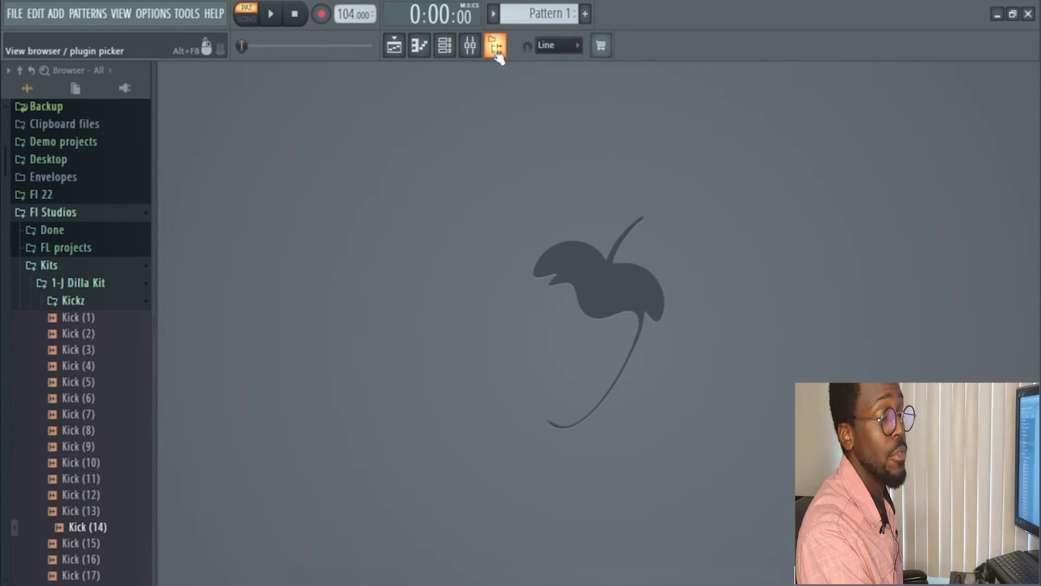
{"action": "left_click", "coordinate": [496, 47]}
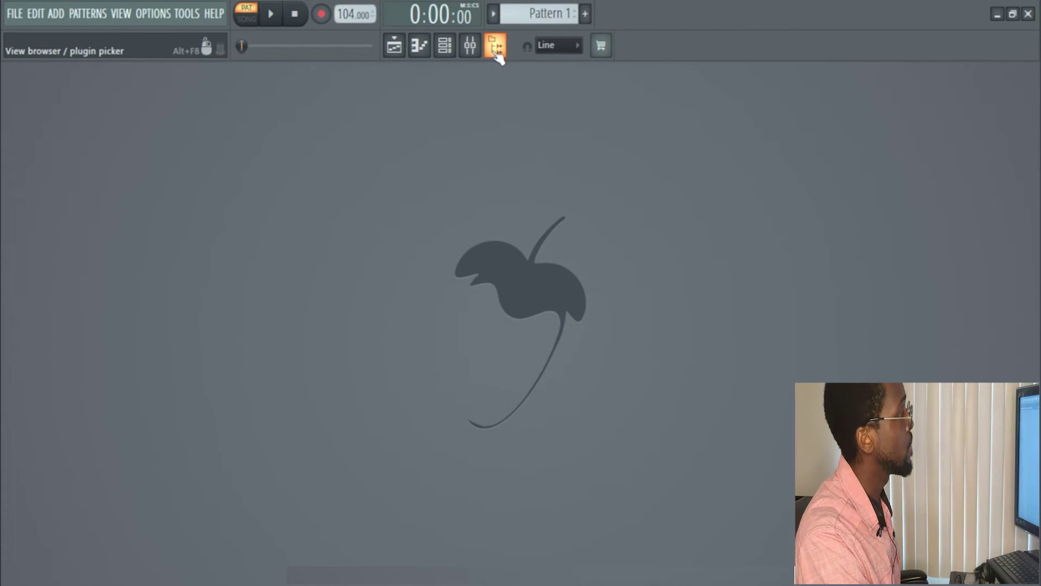
Replace the Clap channel's sample with Kick (2) and open its mixer insert.
{"action": "left_click", "coordinate": [454, 49]}
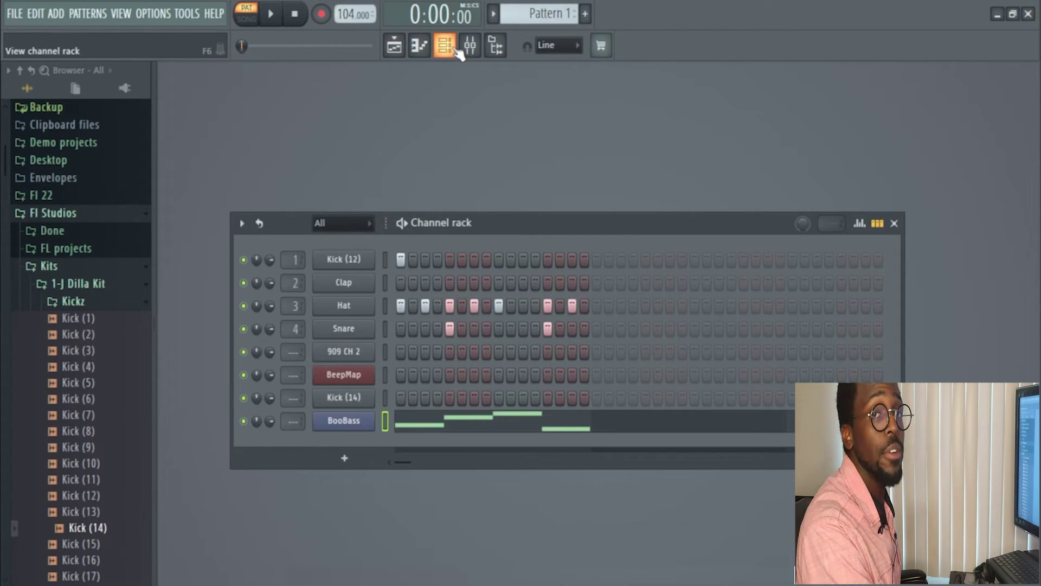
{"action": "left_click_drag", "start_coordinate": [67, 335], "coordinate": [349, 285]}
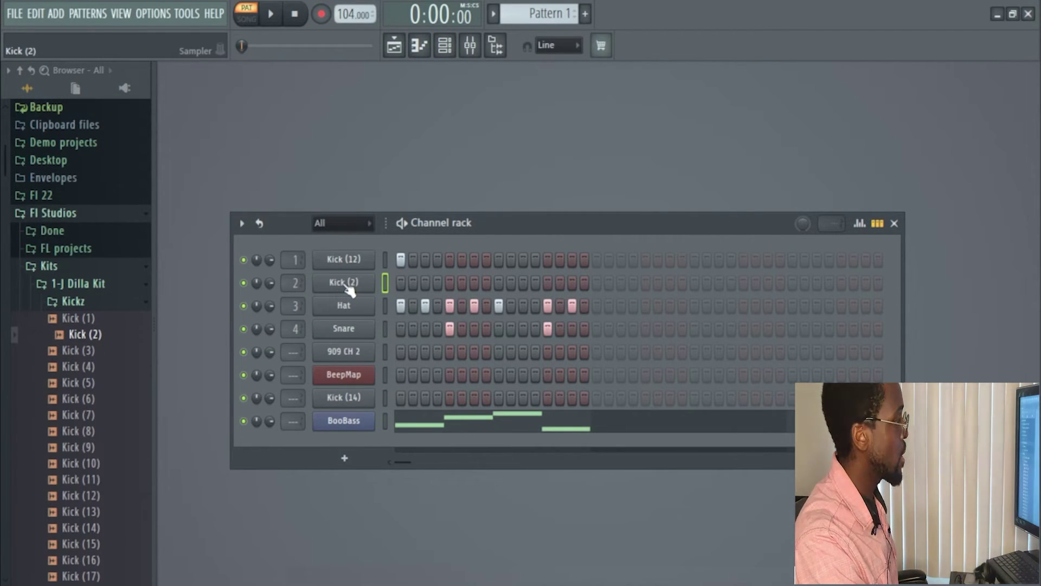
{"action": "double_click", "coordinate": [294, 282]}
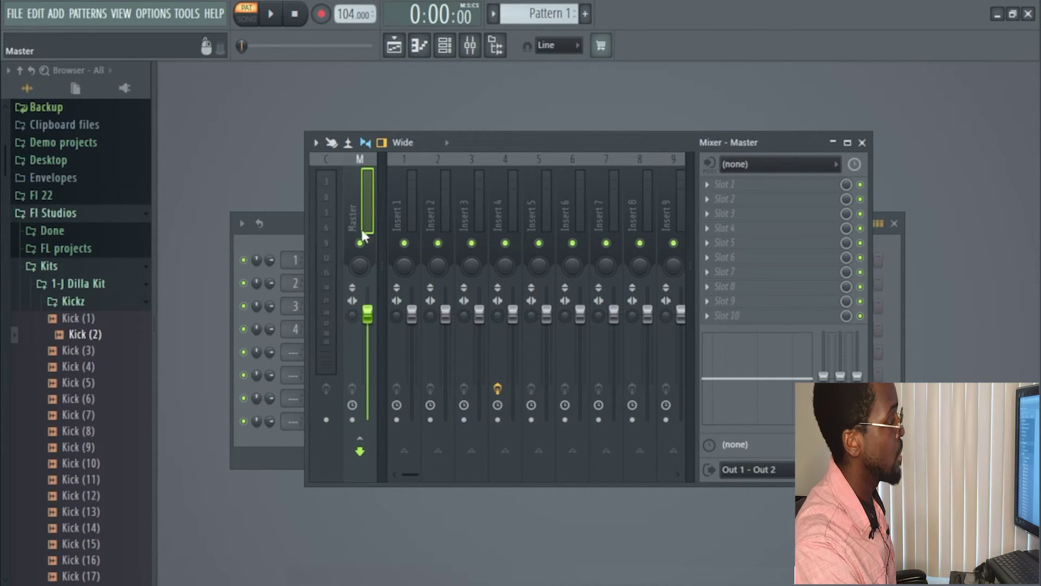
During playback, set master to 88%, Insert 3 to 107%, master back to about 77%, then stop.
{"action": "left_click", "coordinate": [273, 17]}
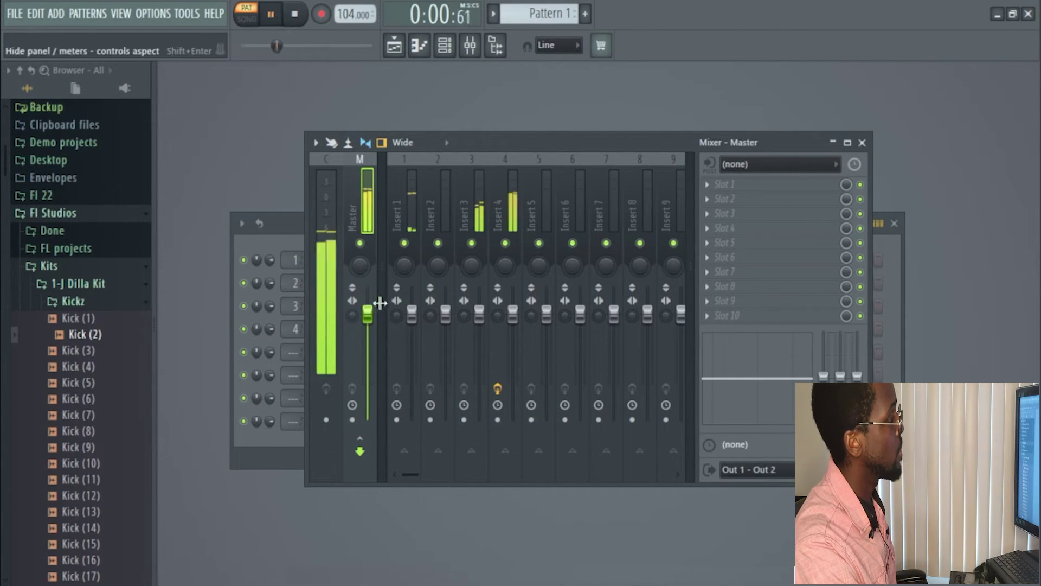
{"action": "left_click_drag", "start_coordinate": [367, 313], "coordinate": [367, 417]}
{"action": "left_click_drag", "start_coordinate": [479, 314], "coordinate": [479, 302]}
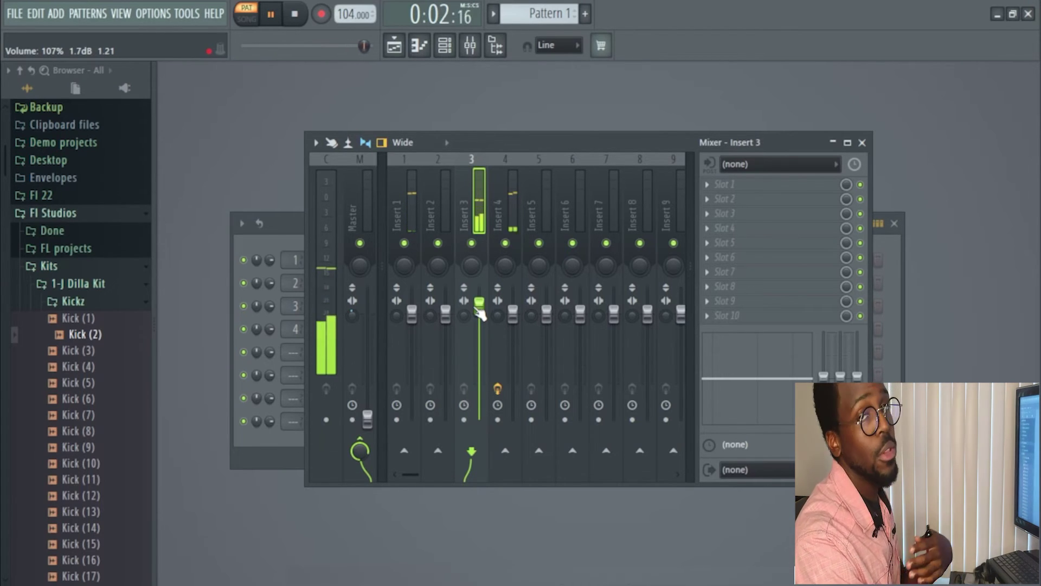
{"action": "left_click_drag", "start_coordinate": [374, 421], "coordinate": [373, 337]}
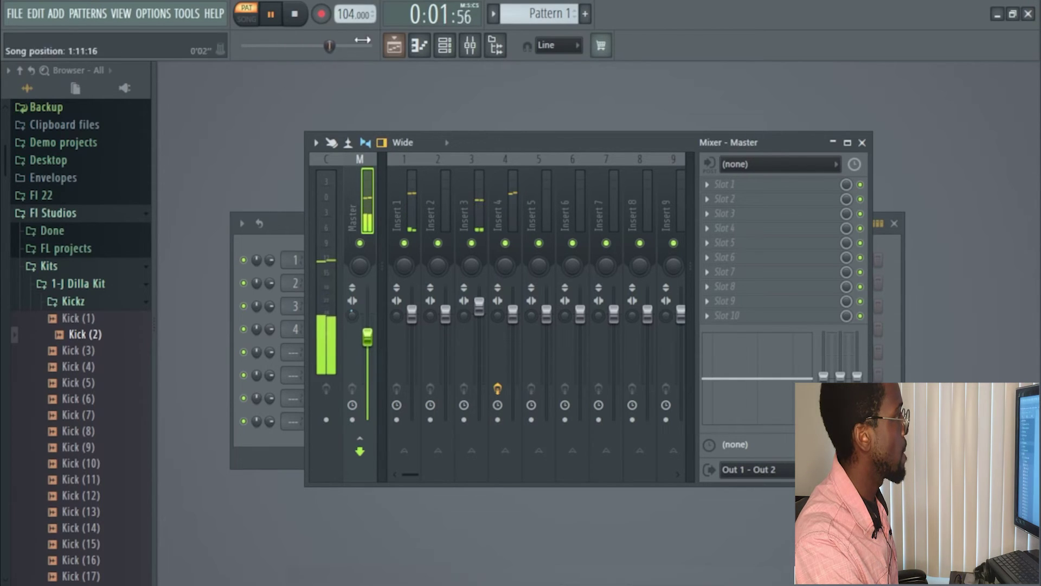
{"action": "key", "text": "space"}
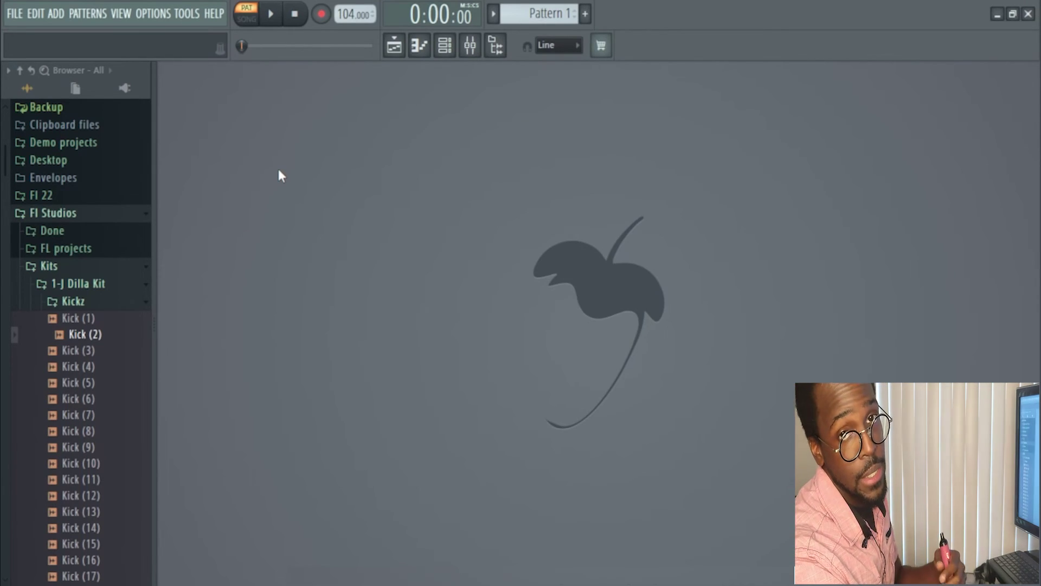
Select an empty Browser extra search folders slot in File settings, then close to refresh the browser.
{"action": "left_click", "coordinate": [154, 13]}
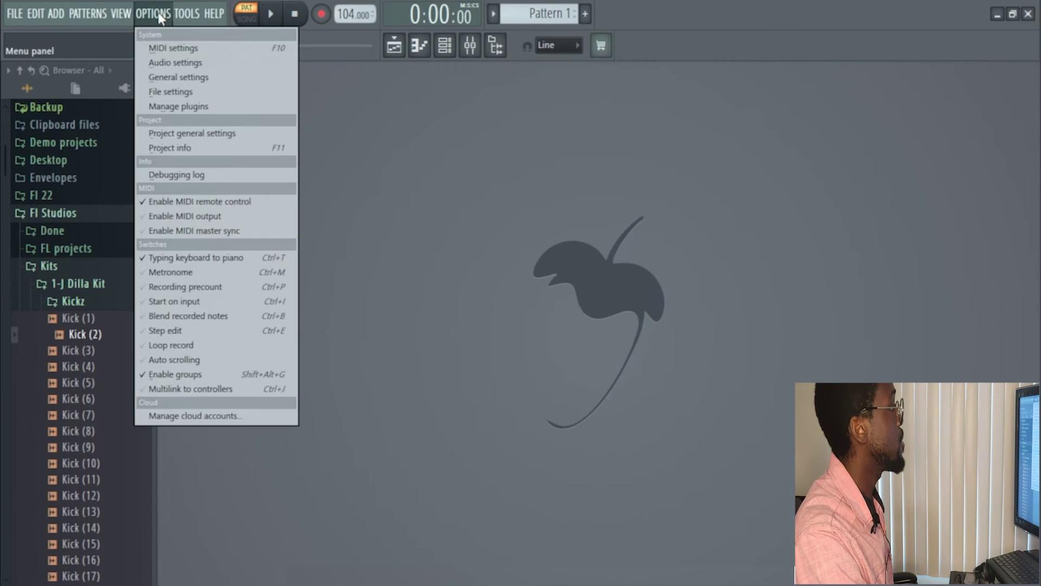
{"action": "left_click", "coordinate": [187, 90]}
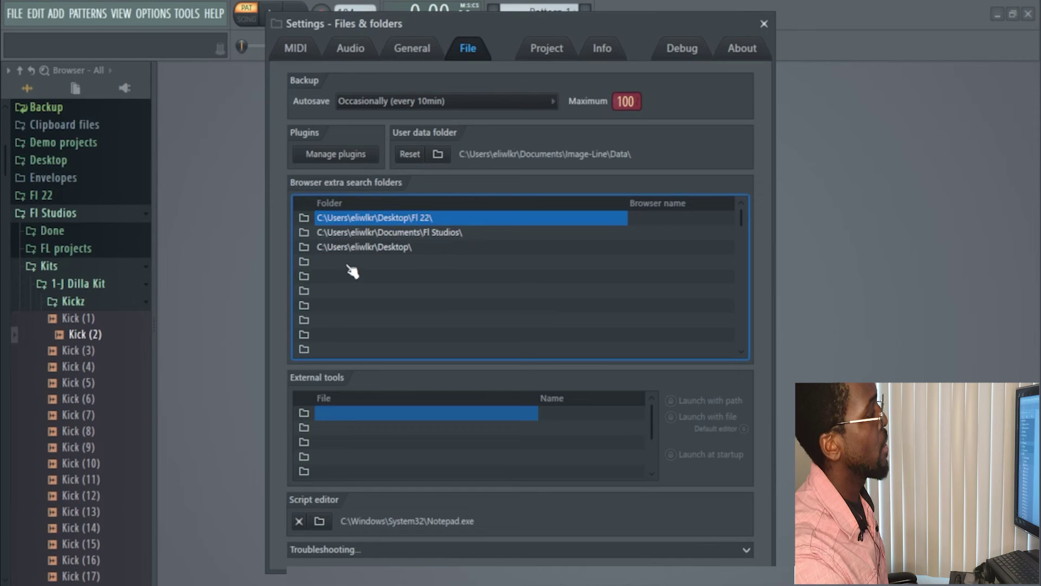
{"action": "left_click", "coordinate": [314, 263]}
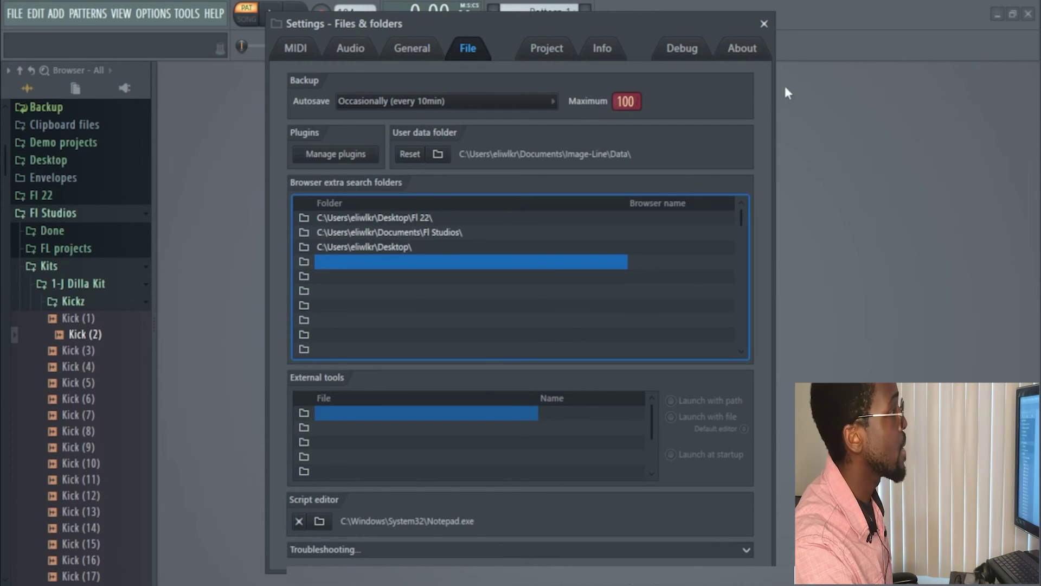
{"action": "left_click", "coordinate": [764, 24]}
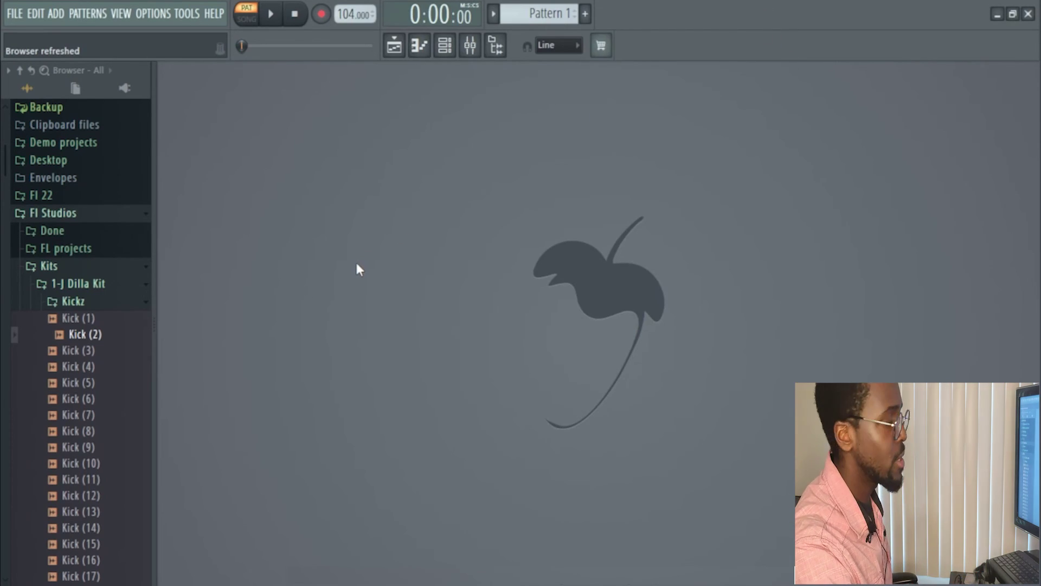
Collapse Kickz, expand the Snarez folder, and preview Snare (10).
{"action": "left_click", "coordinate": [85, 300]}
{"action": "left_click", "coordinate": [95, 336]}
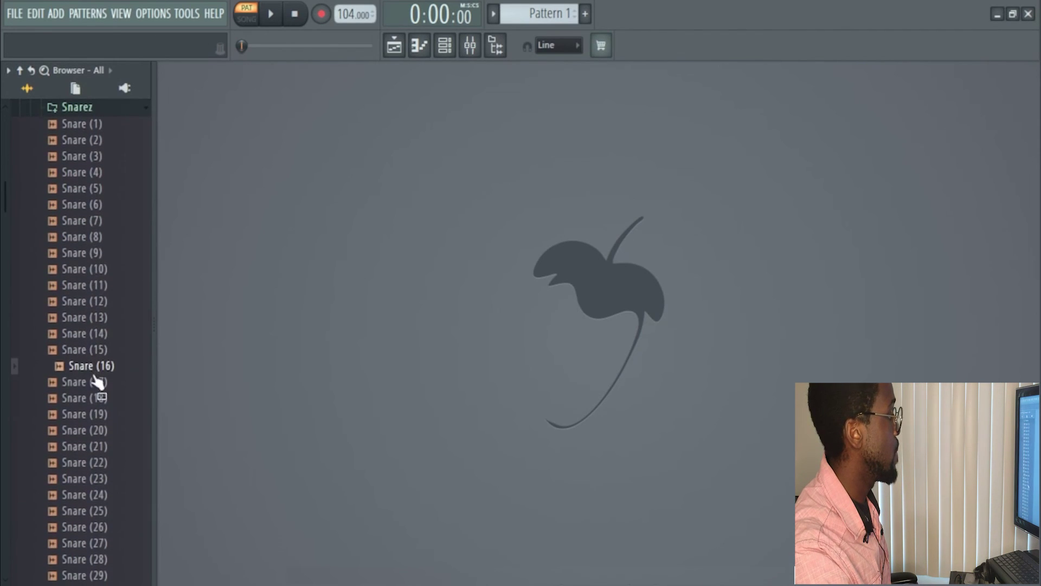
{"action": "left_click", "coordinate": [106, 270]}
{"action": "scroll", "coordinate": [106, 269], "scroll_direction": "up", "scroll_amount": 5}
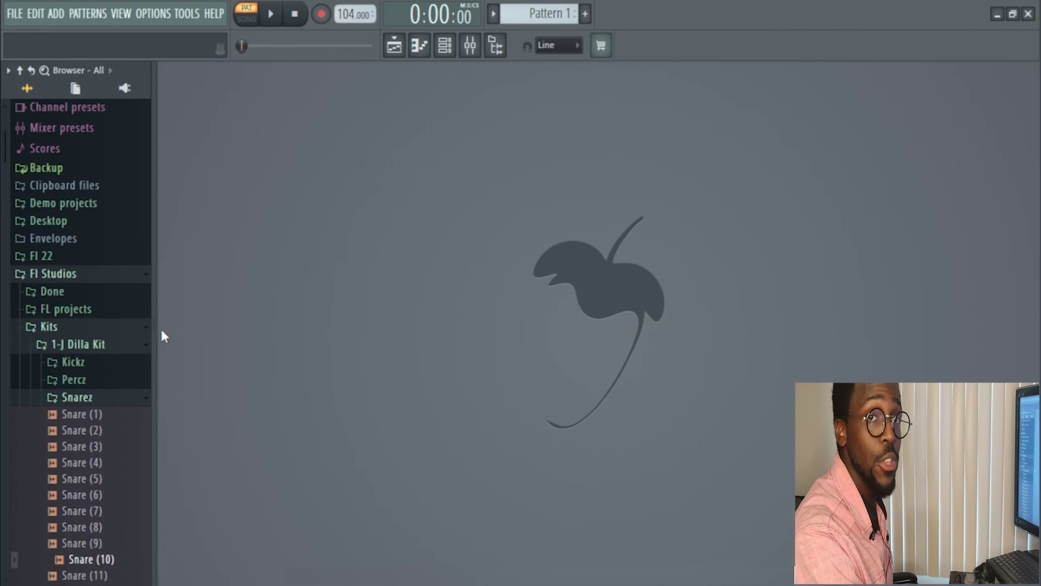